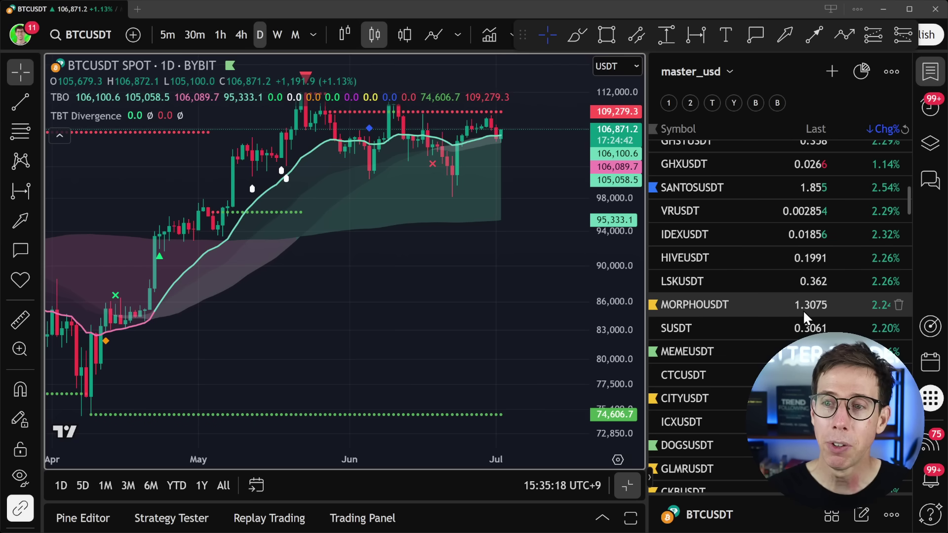
# Step: Open the CEX Screener, widen its panel over the chart, and view the available screener types
pyautogui.click(932, 327)
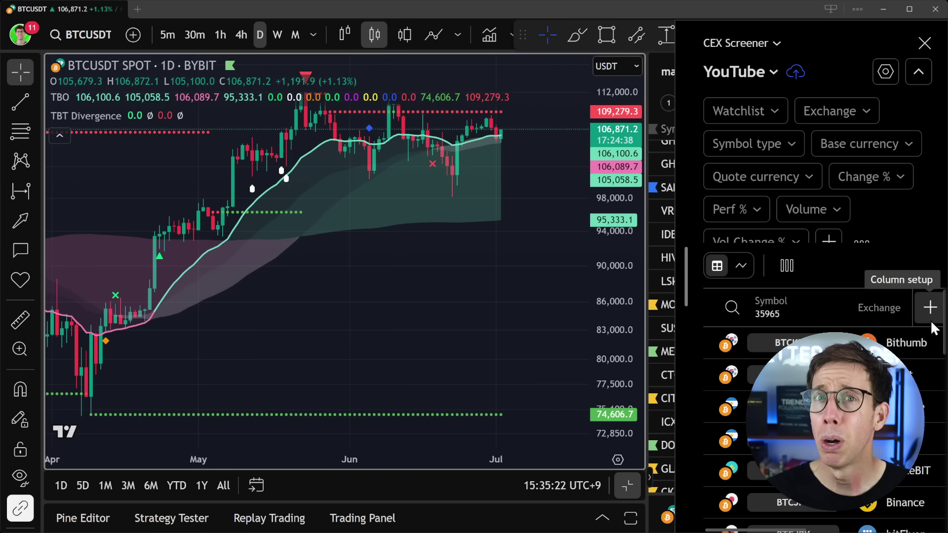
pyautogui.moveTo(689, 274); pyautogui.dragTo(374, 265)
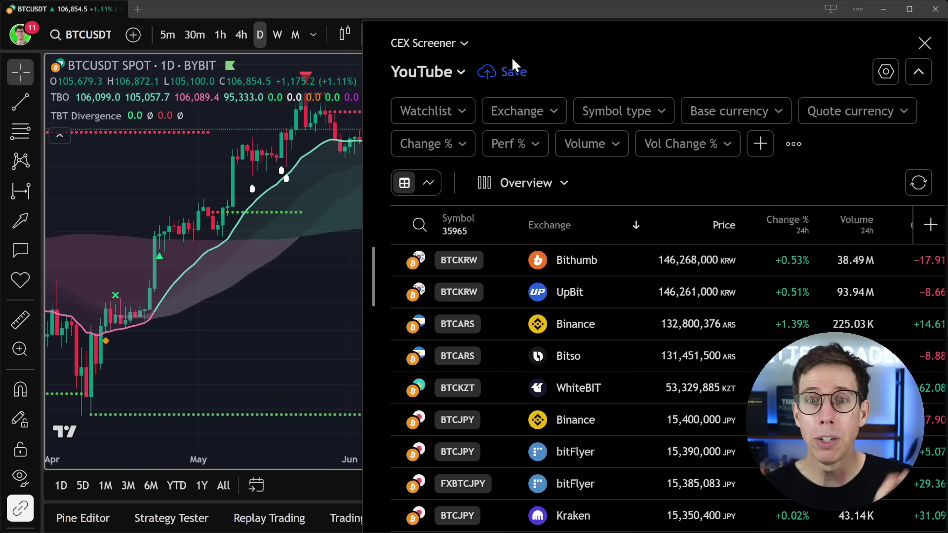
pyautogui.click(455, 45)
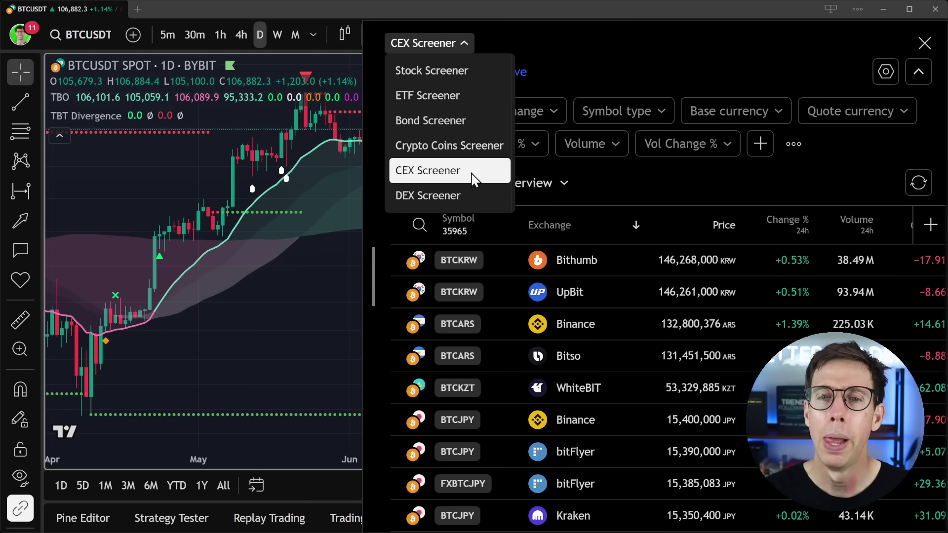
pyautogui.click(626, 174)
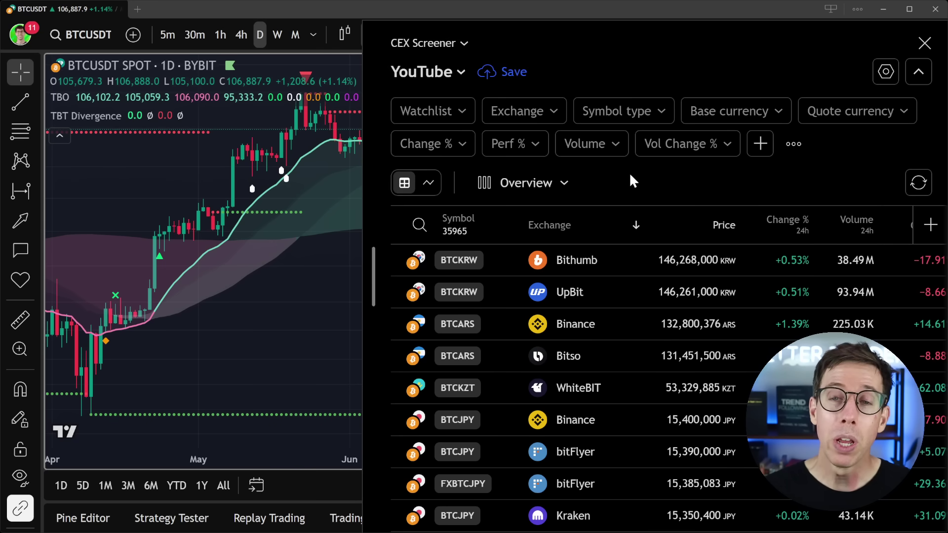
# Step: Filter the screener to the Bybit exchange by searching for "byb"
pyautogui.click(555, 113)
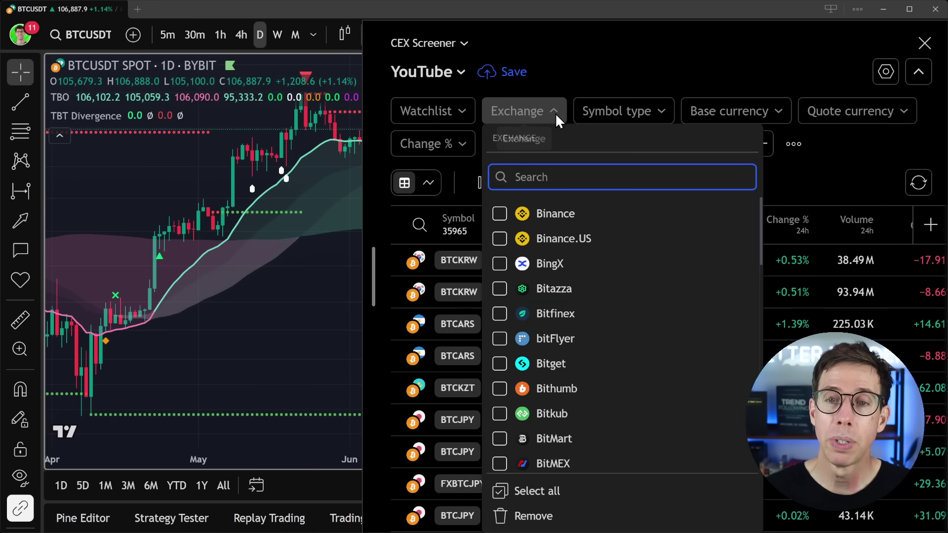
pyautogui.write('byb')
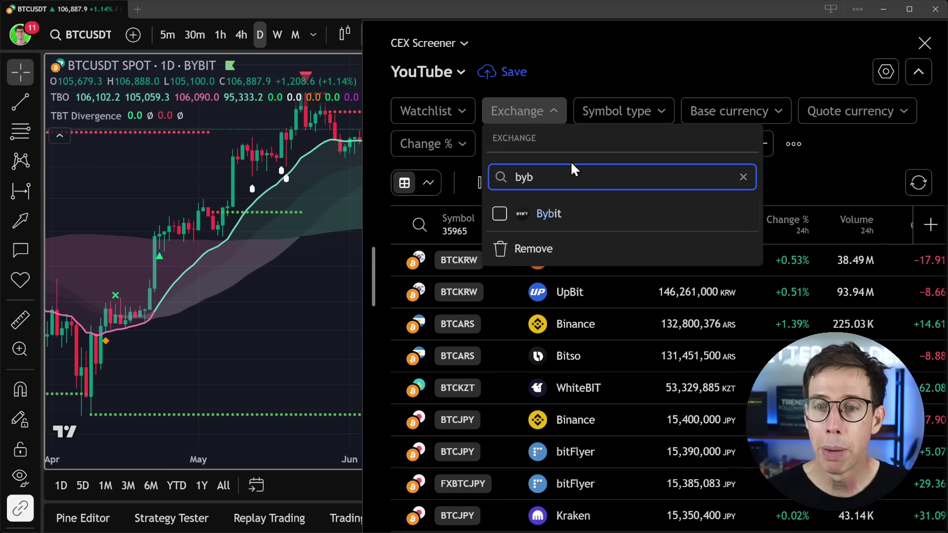
pyautogui.click(570, 213)
pyautogui.click(778, 166)
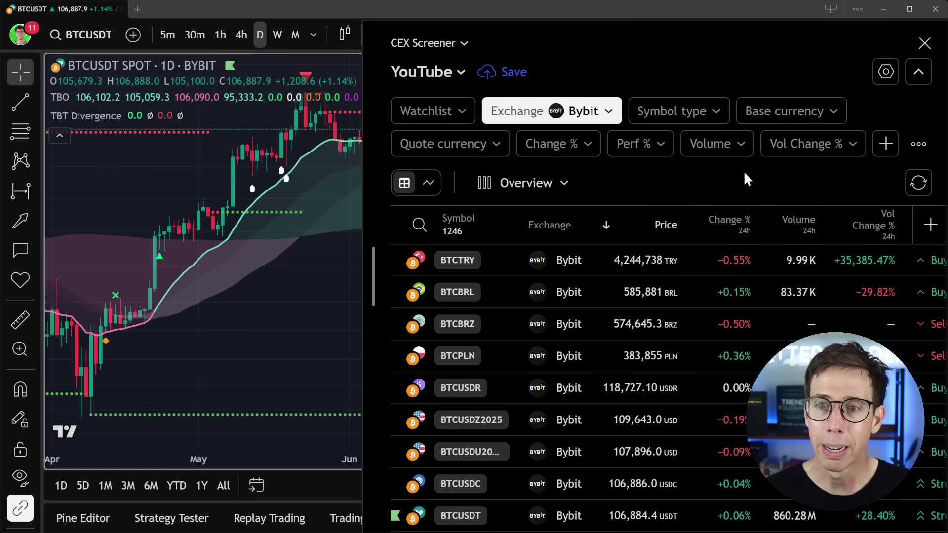
# Step: Limit the screener's symbol type to Spot
pyautogui.click(709, 120)
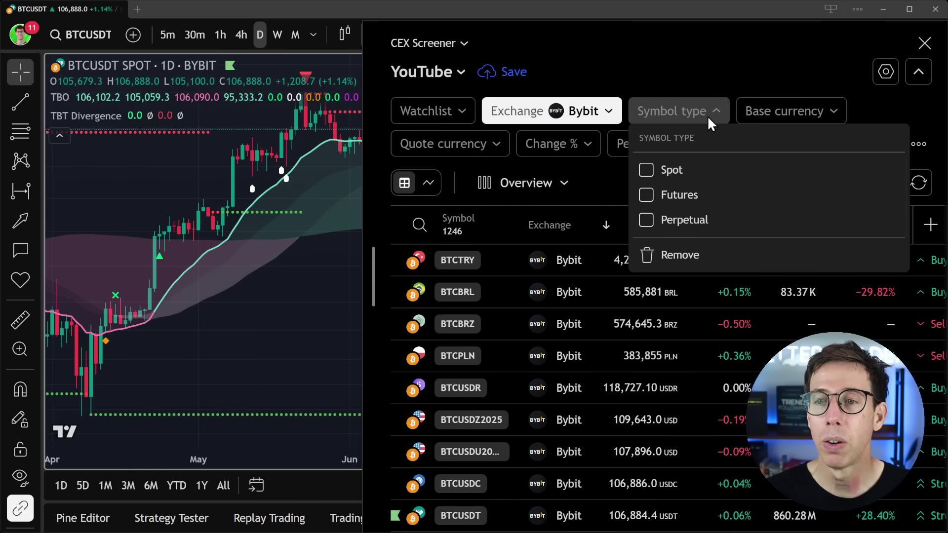
pyautogui.click(644, 167)
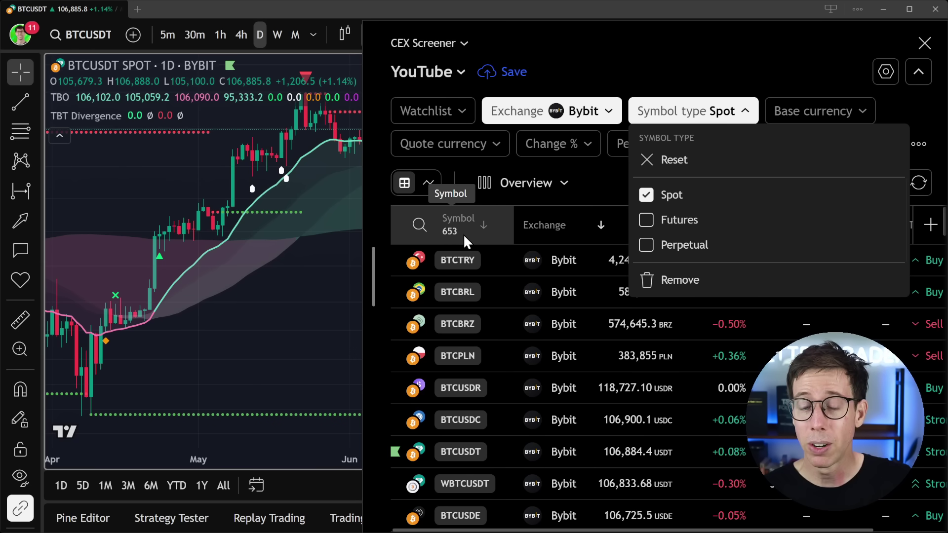
pyautogui.click(607, 179)
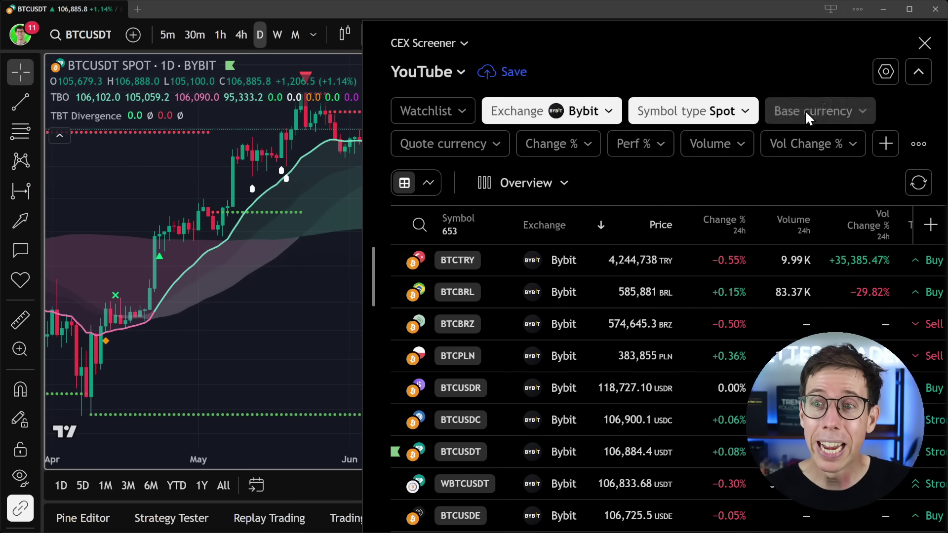
# Step: Filter the screener's quote currency to USDT (Tether USDt)
pyautogui.click(461, 152)
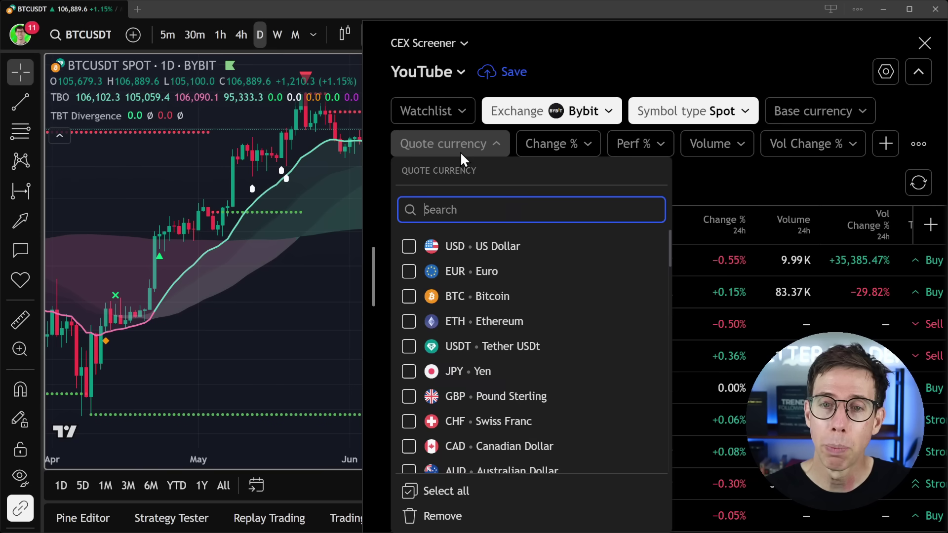
pyautogui.click(406, 344)
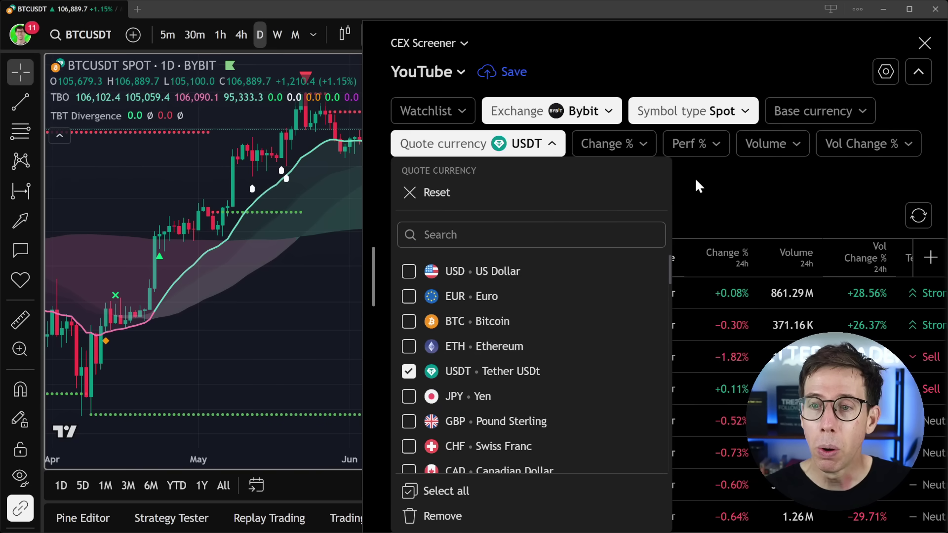
pyautogui.click(721, 177)
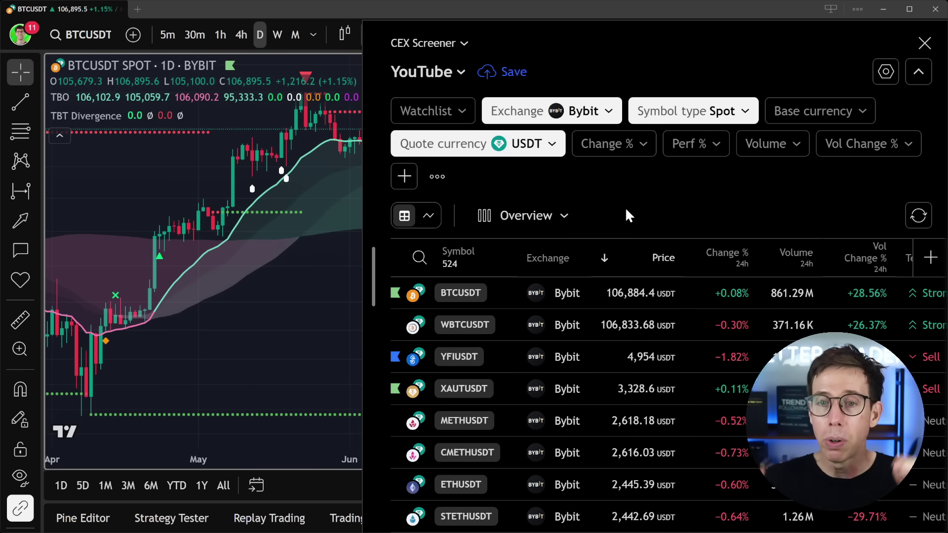
# Step: Switch the symbol type filter from Spot to Perpetual
pyautogui.click(721, 111)
pyautogui.click(677, 245)
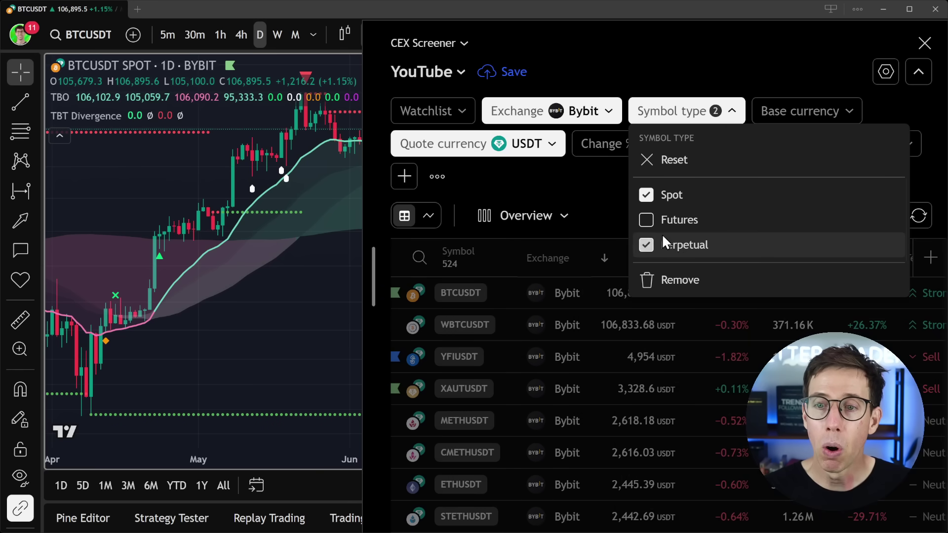
pyautogui.click(648, 193)
pyautogui.click(585, 173)
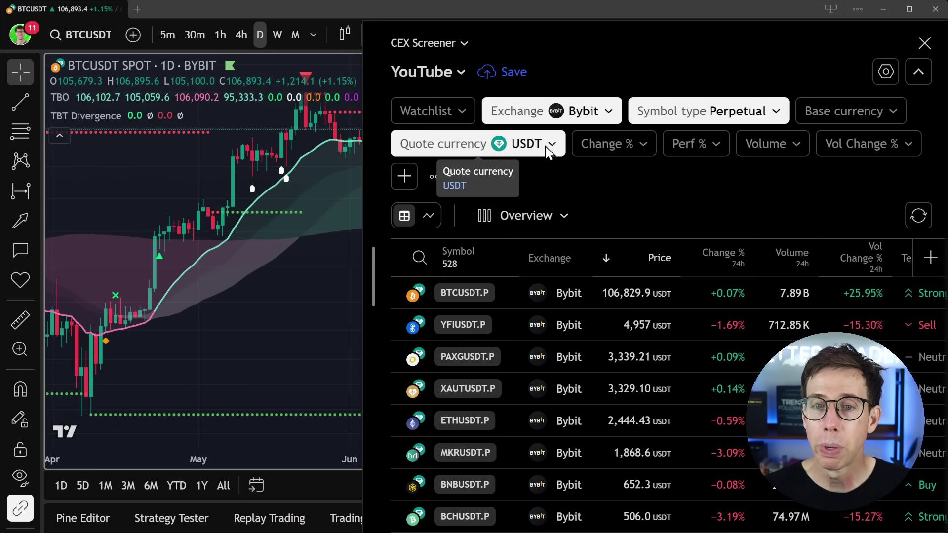
# Step: Reset the quote currency filter, search for "usdc", and select USDC instead
pyautogui.click(546, 148)
pyautogui.click(458, 192)
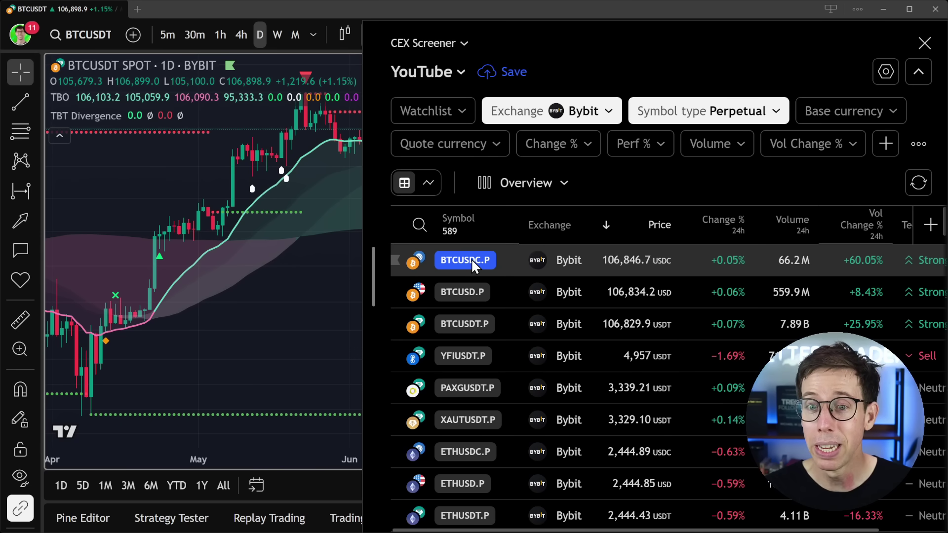
pyautogui.click(493, 142)
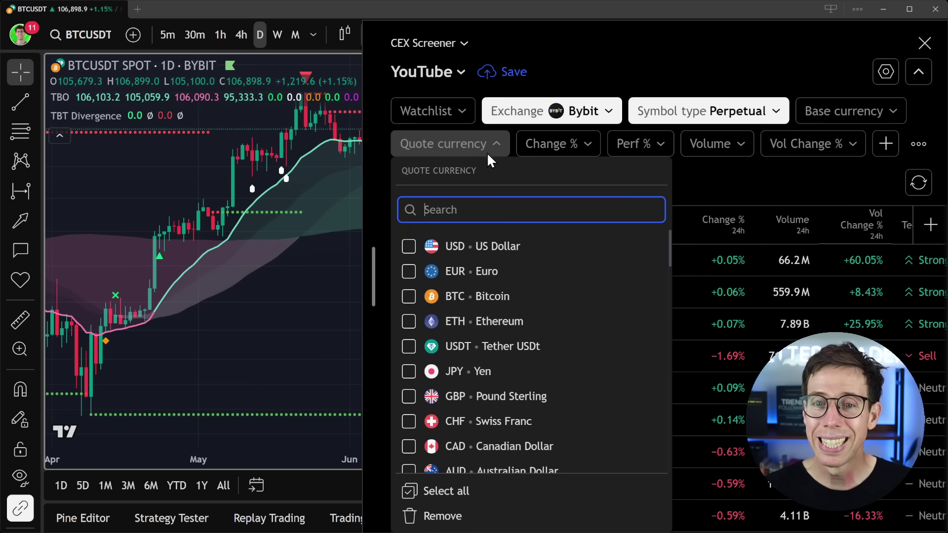
pyautogui.write('usdc')
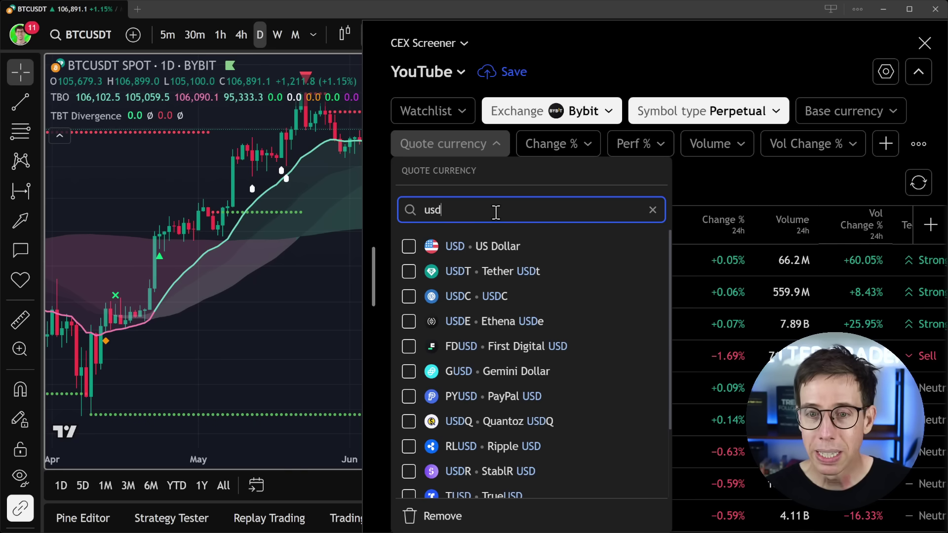
pyautogui.click(408, 247)
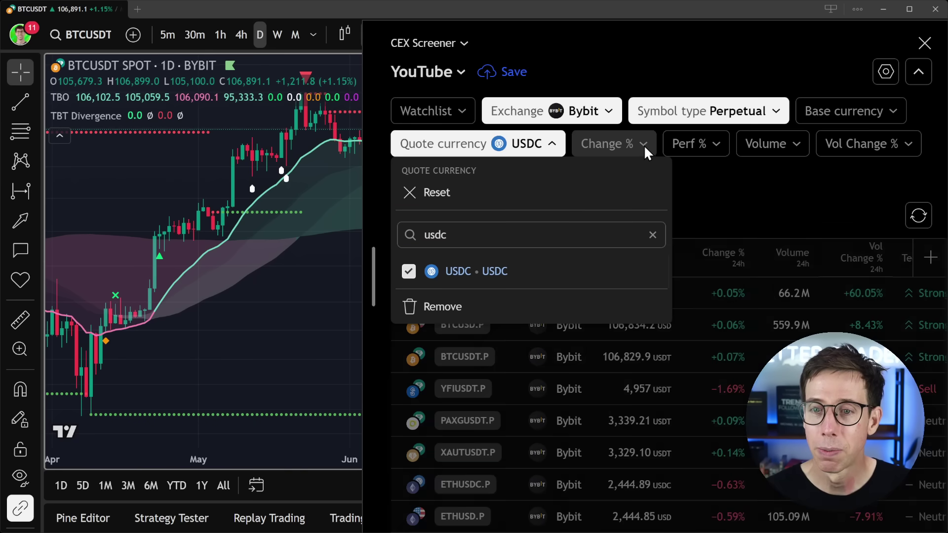
pyautogui.click(722, 197)
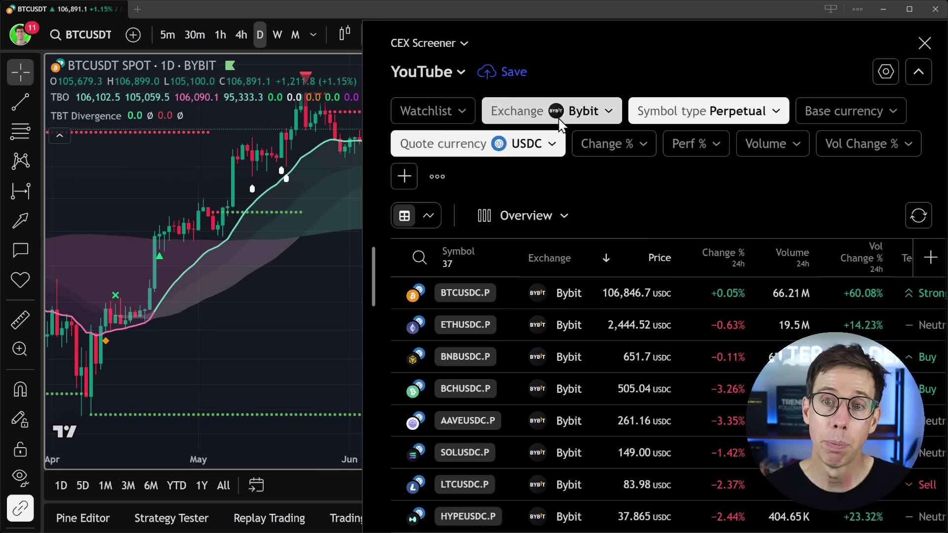
# Step: Reset the quote currency filter and select USDT again
pyautogui.click(549, 153)
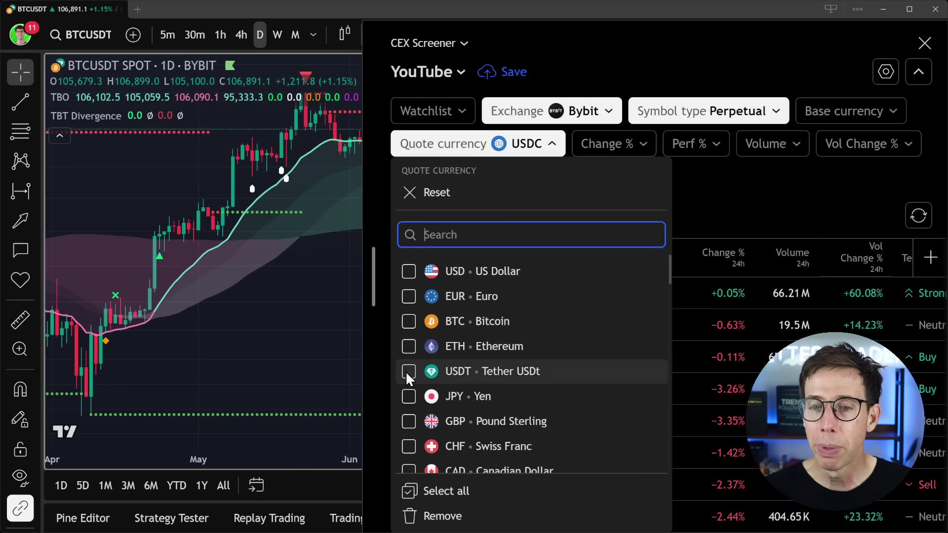
pyautogui.click(411, 190)
pyautogui.click(491, 142)
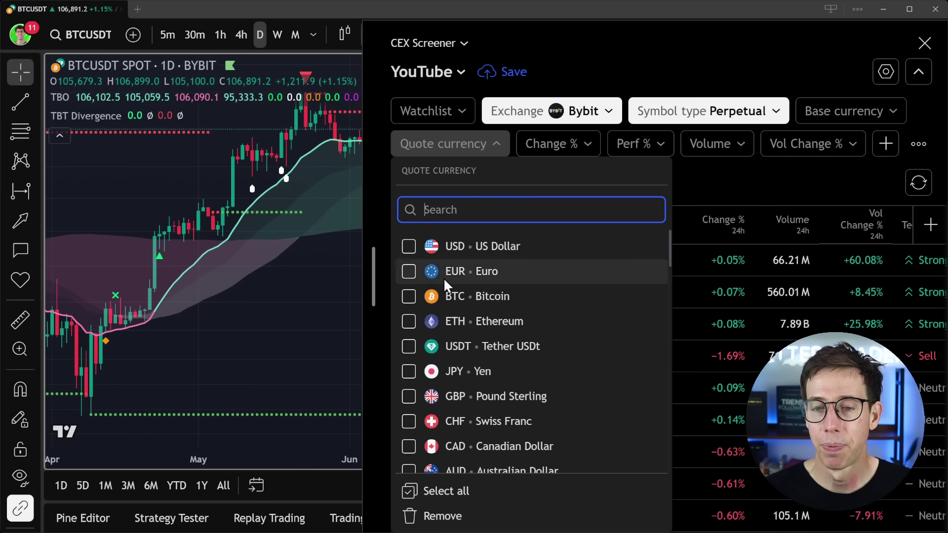
pyautogui.click(409, 346)
# Step: Change the symbol type filter back to Spot and deselect Perpetual
pyautogui.click(720, 110)
pyautogui.click(667, 200)
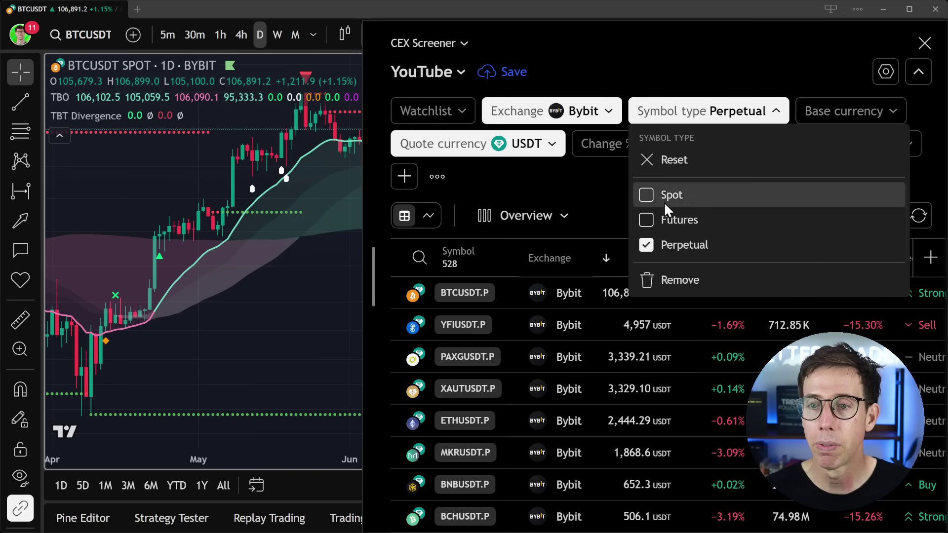
pyautogui.click(664, 245)
pyautogui.click(600, 185)
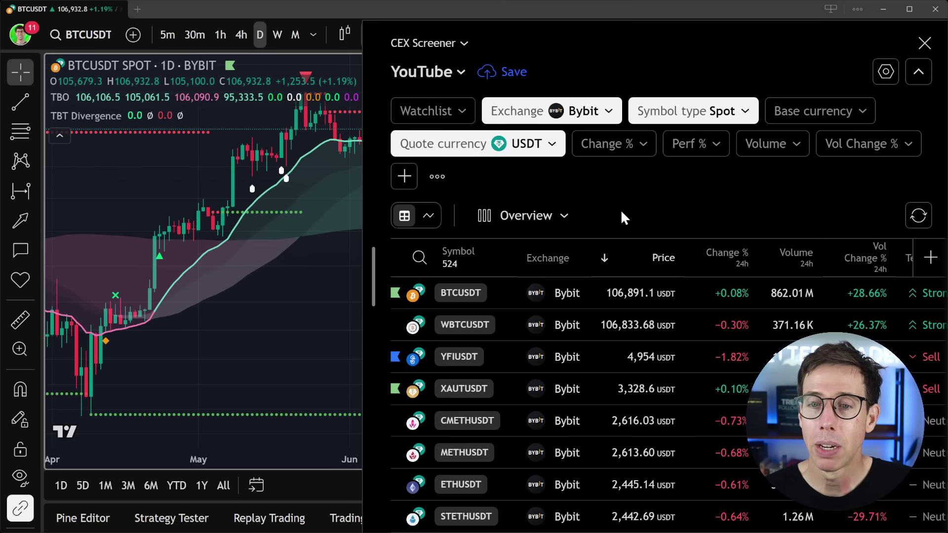
# Step: Check the Overview column set and widen the screener panel to view its columns through Tech Rating
pyautogui.click(538, 220)
pyautogui.click(534, 246)
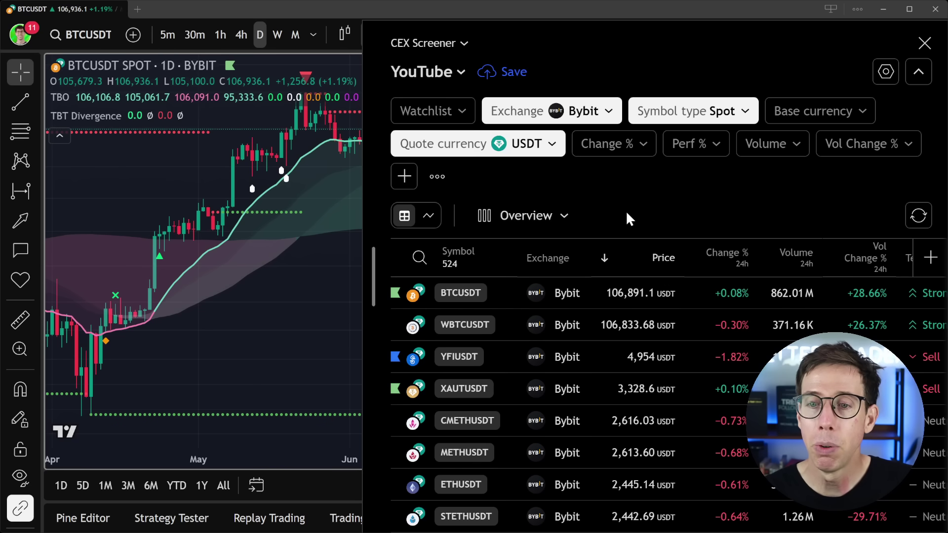
pyautogui.moveTo(377, 282); pyautogui.dragTo(98, 269)
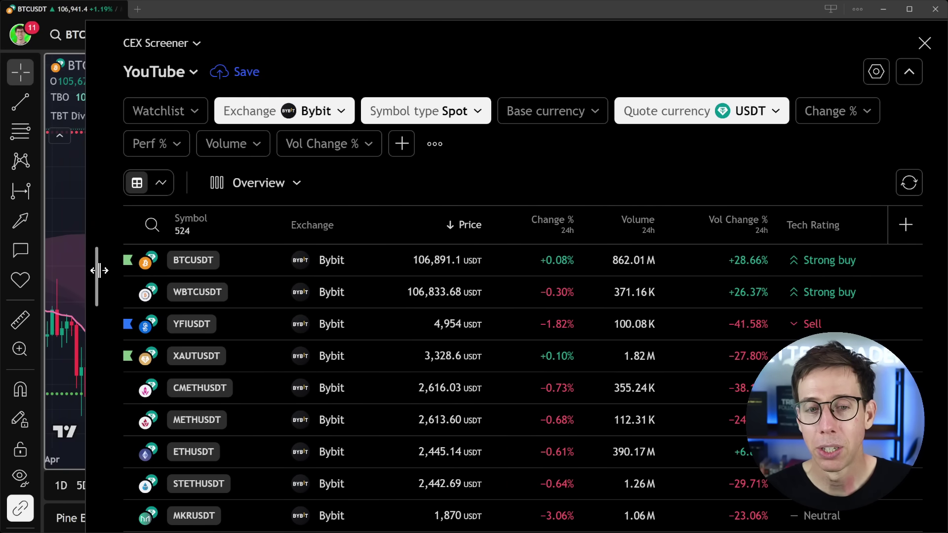
pyautogui.moveTo(99, 270); pyautogui.dragTo(246, 258)
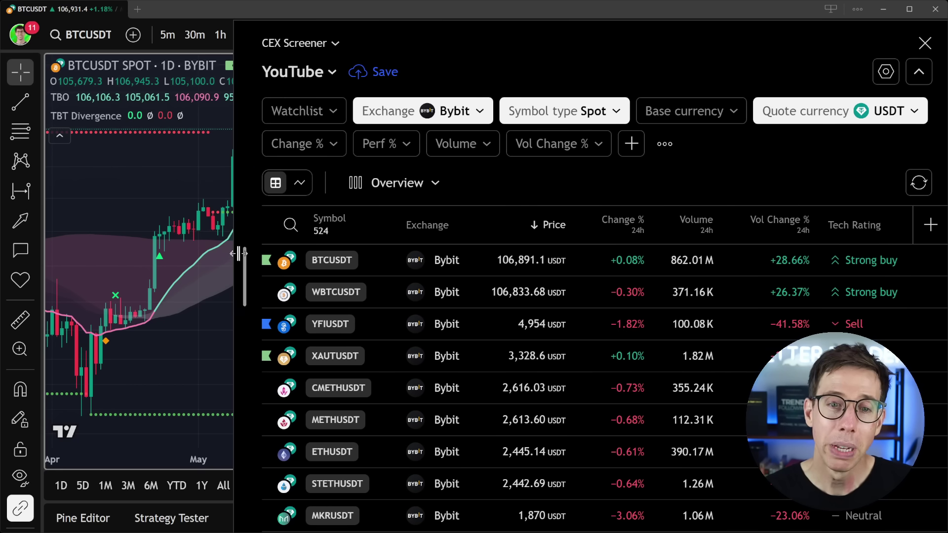
# Step: Narrow the screener panel to reveal the chart and load YFIUSDT from the results
pyautogui.moveTo(237, 253); pyautogui.dragTo(514, 292)
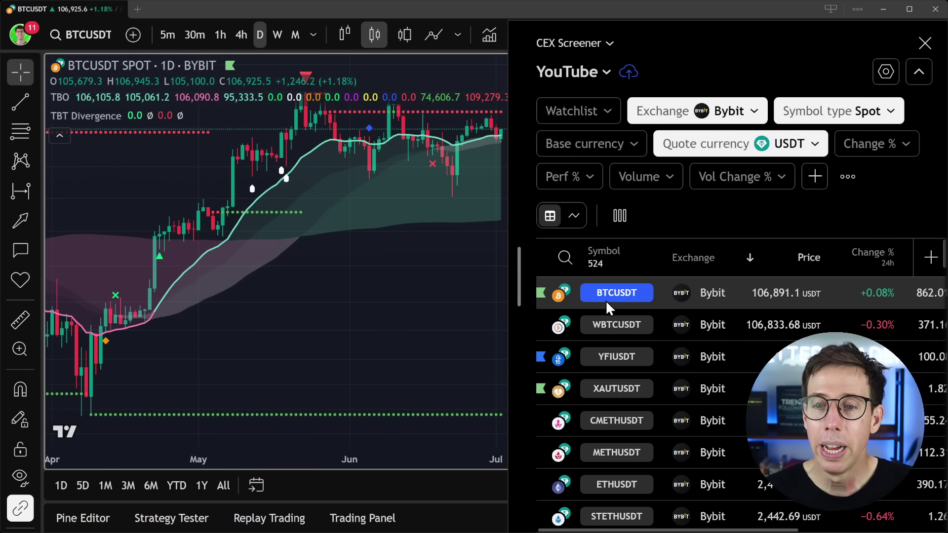
pyautogui.click(613, 352)
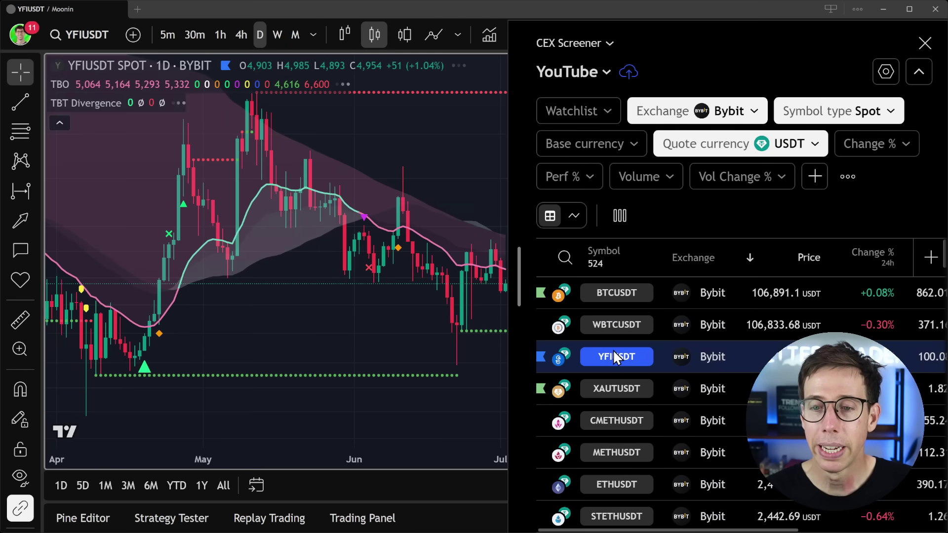
pyautogui.moveTo(519, 275)
pyautogui.mouseDown()
pyautogui.moveTo(632, 271)
pyautogui.moveTo(508, 268)
pyautogui.mouseUp()
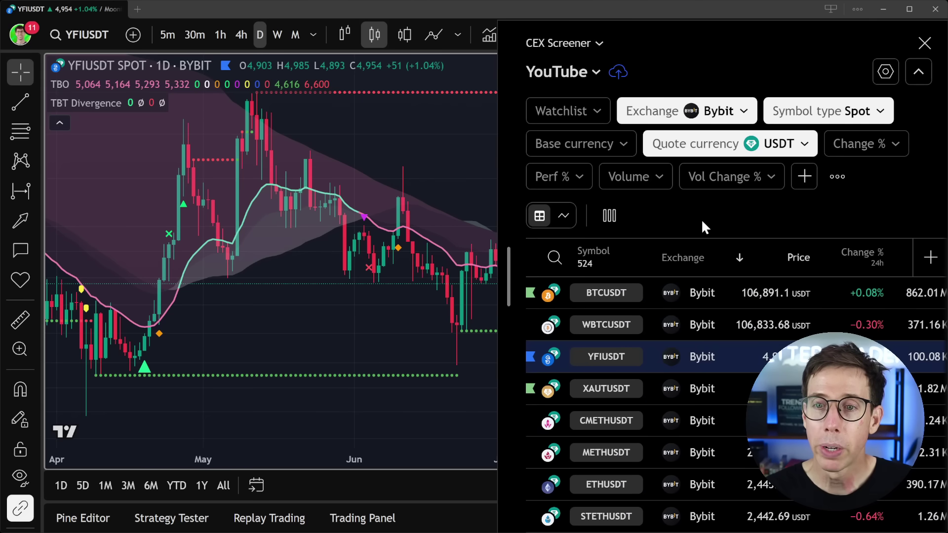
# Step: Filter the screener results by the master_usd watchlist
pyautogui.click(601, 111)
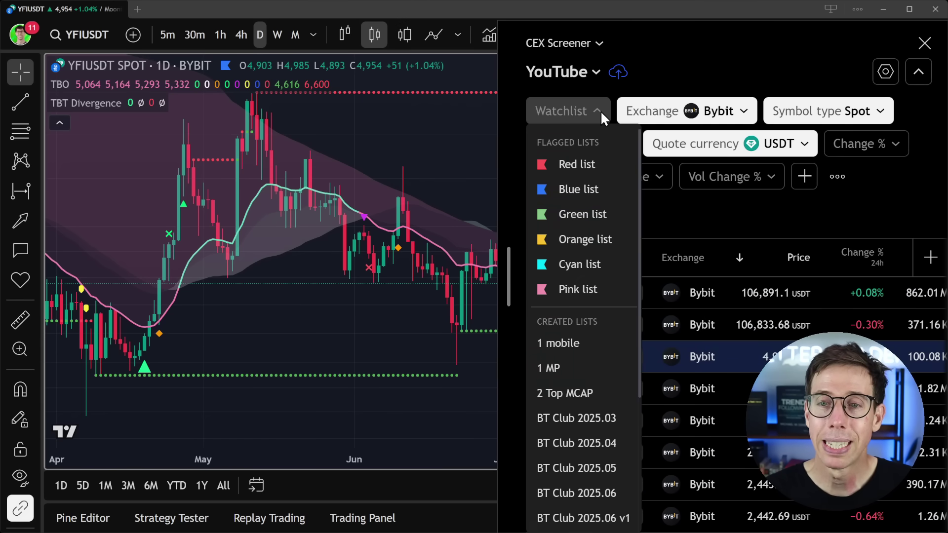
pyautogui.scroll(-4, 559, 344)
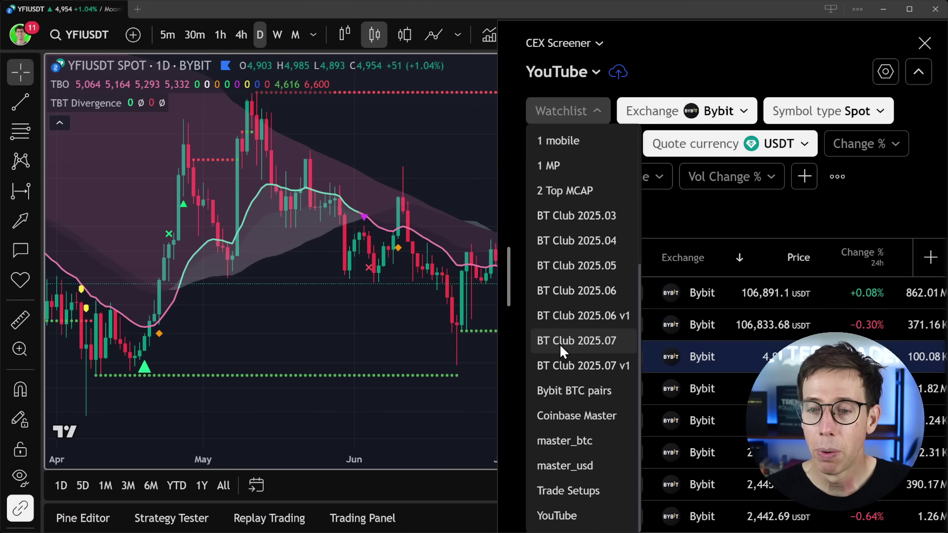
pyautogui.click(572, 468)
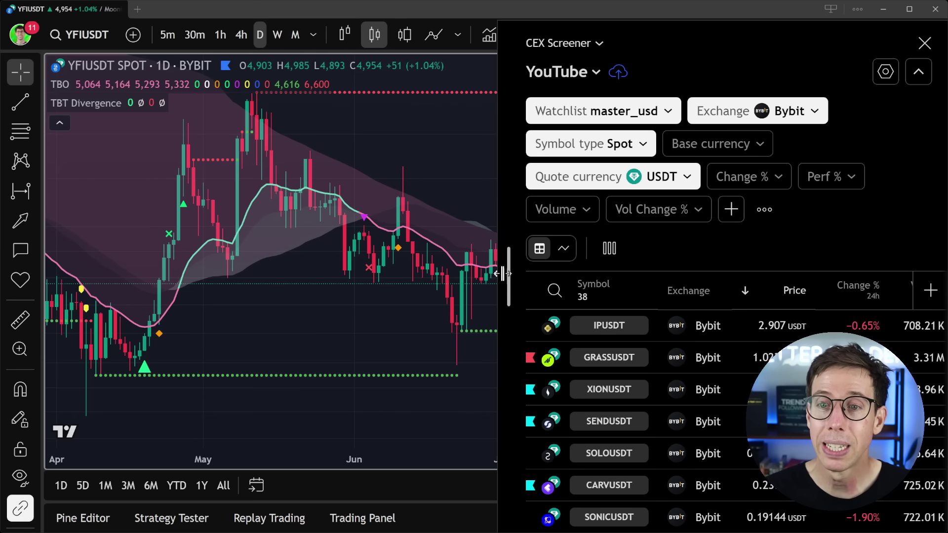
# Step: Widen the screener panel and add Coinbase to the exchange filter alongside Bybit
pyautogui.moveTo(502, 273); pyautogui.dragTo(253, 253)
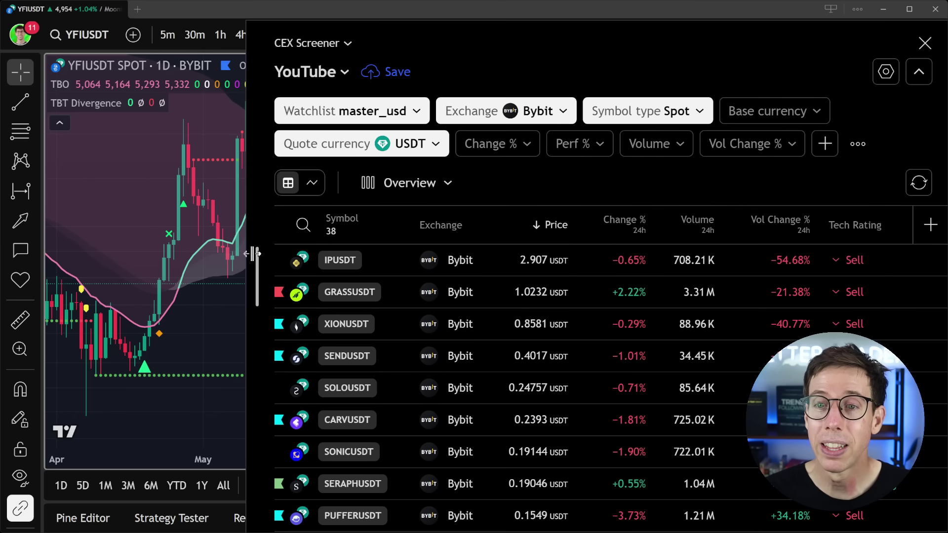
pyautogui.click(561, 111)
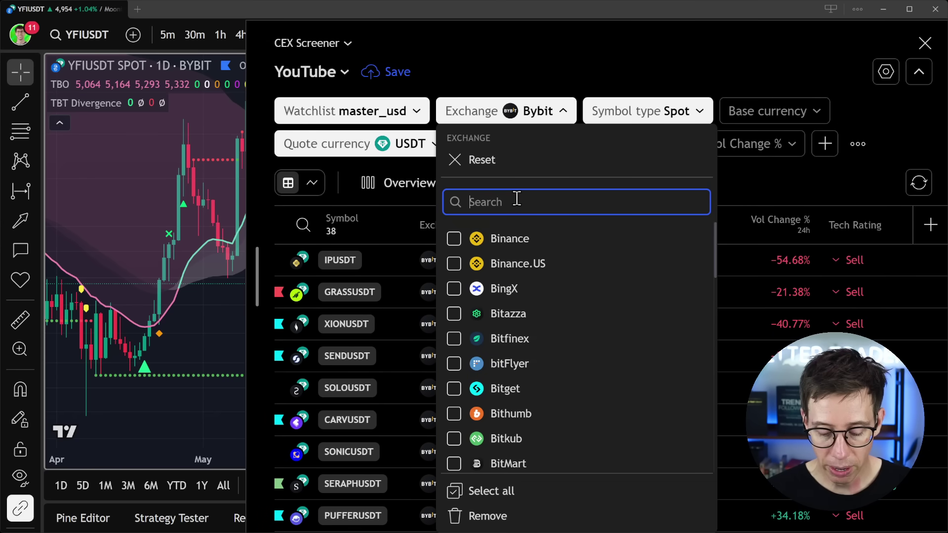
pyautogui.write('coinb')
pyautogui.click(496, 242)
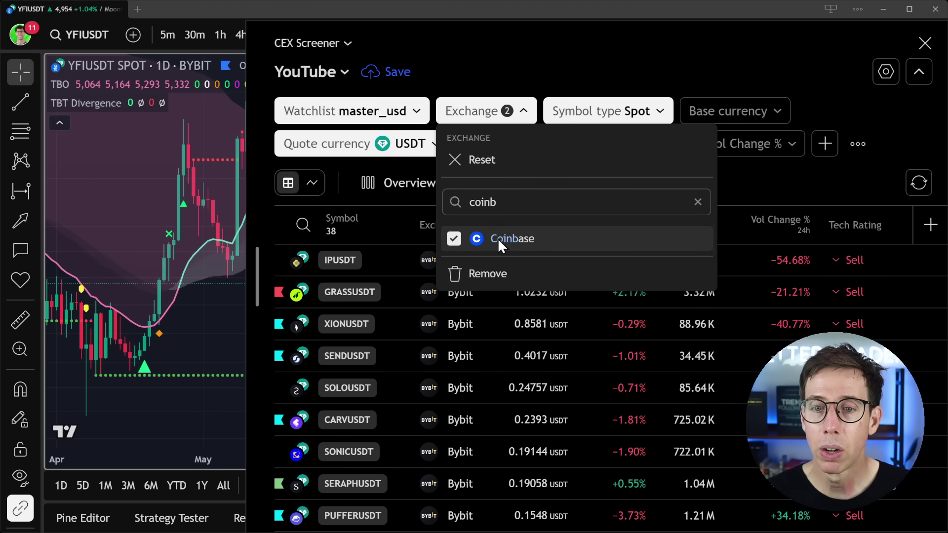
pyautogui.click(749, 179)
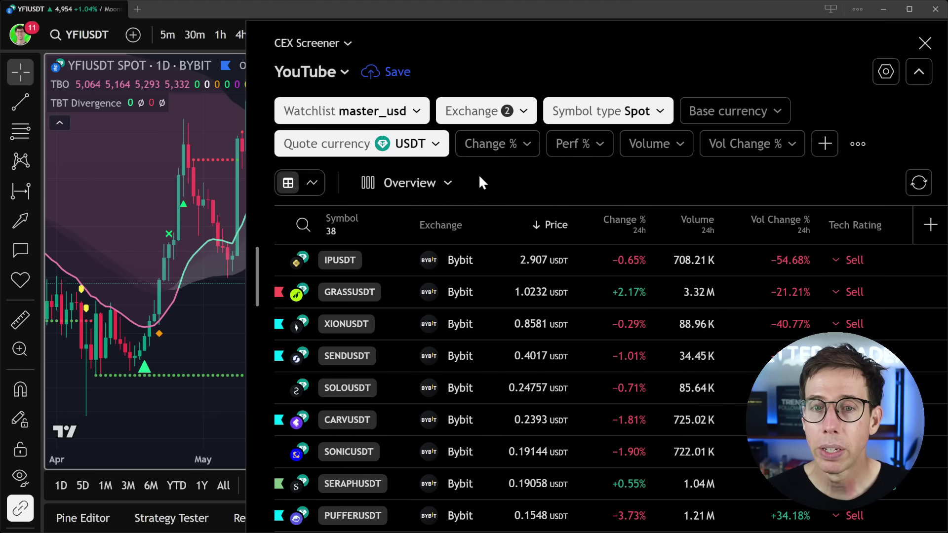
# Step: Add USD (US Dollar) to the quote currency filter alongside USDT
pyautogui.click(436, 144)
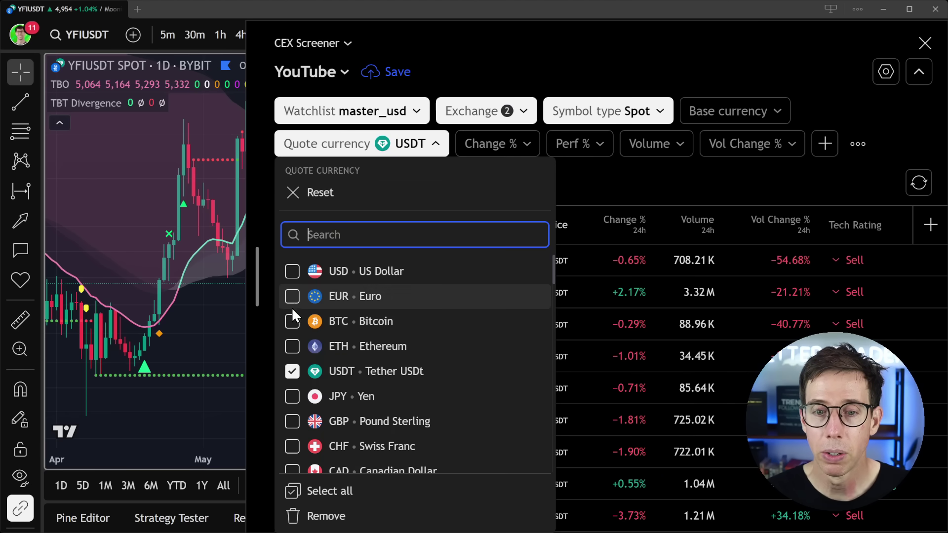
pyautogui.click(292, 272)
pyautogui.click(707, 182)
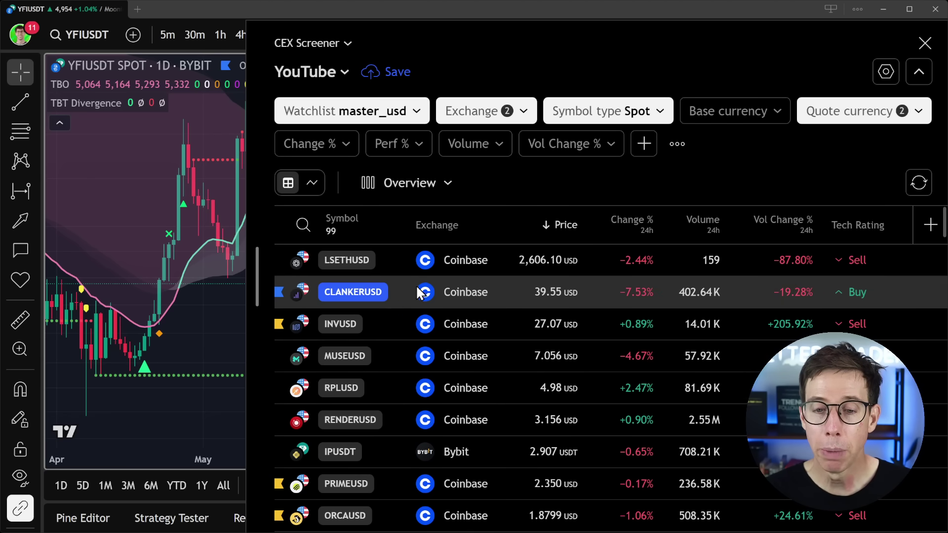
# Step: Browse the combined Coinbase and Bybit results, sorting them by exchange and back by price
pyautogui.scroll(-3, 389, 346)
pyautogui.scroll(-5, 389, 346)
pyautogui.scroll(-3, 389, 345)
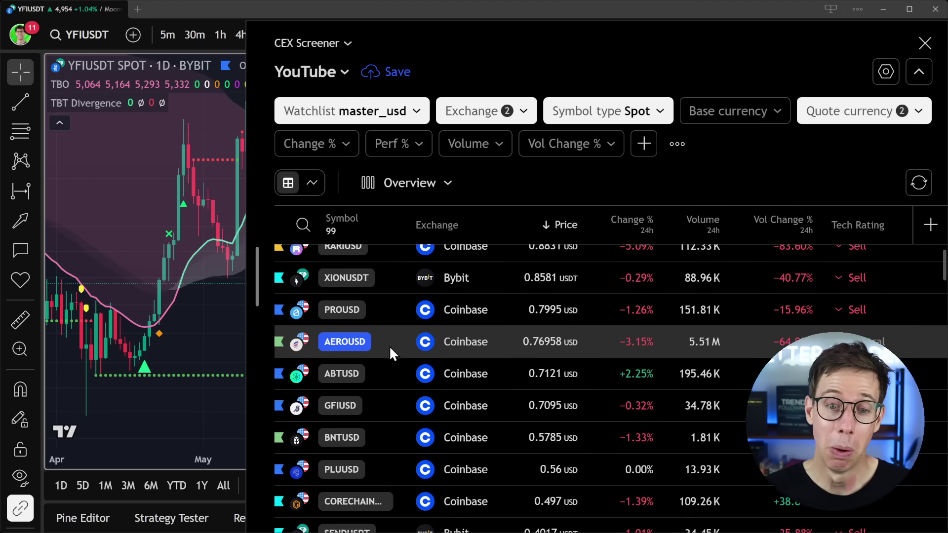
pyautogui.scroll(-8, 389, 353)
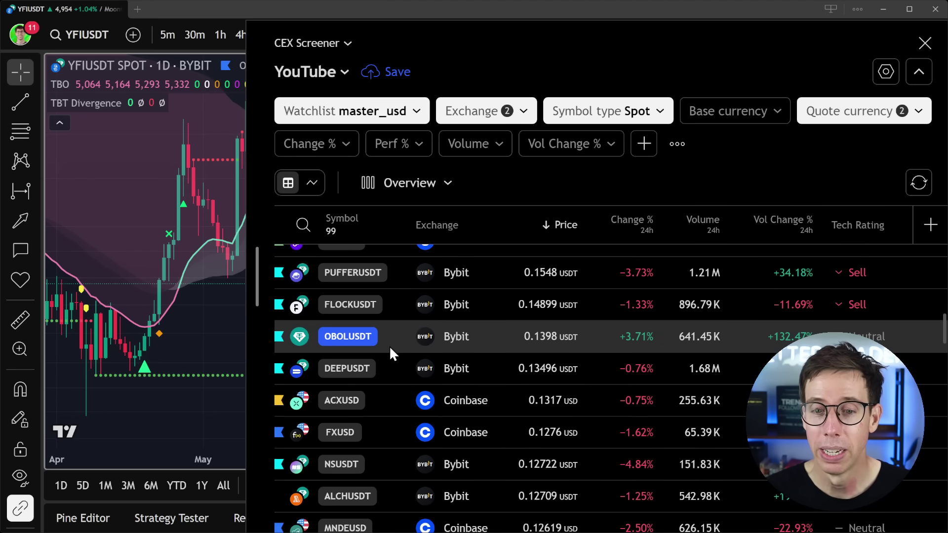
pyautogui.scroll(20, 390, 346)
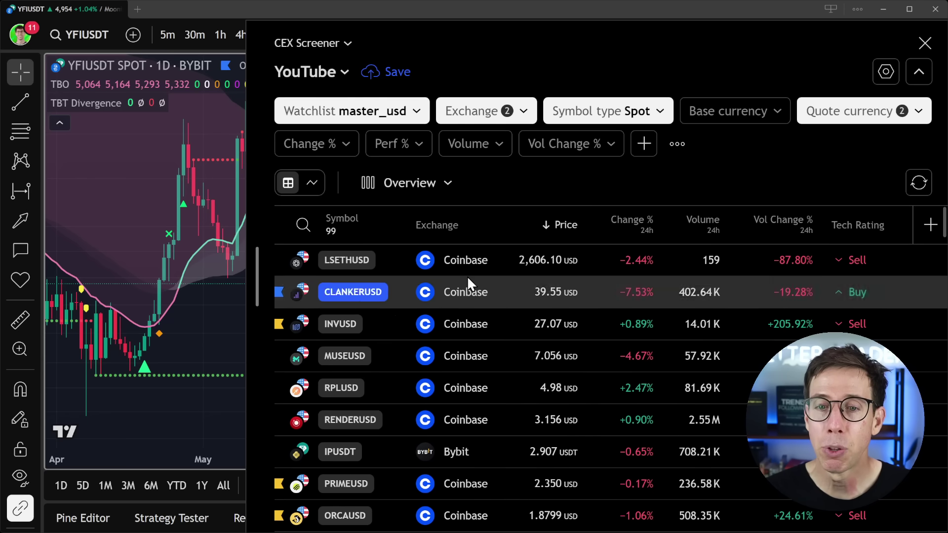
pyautogui.click(467, 231)
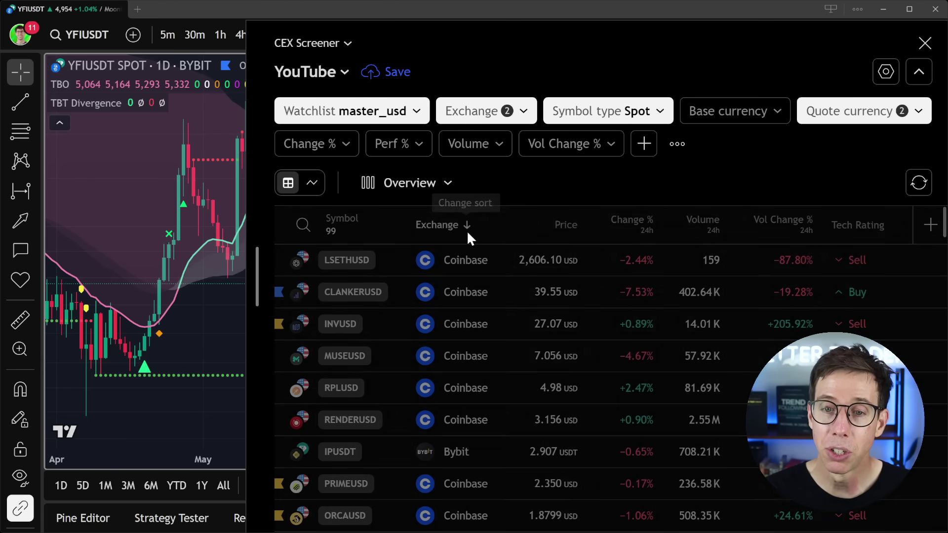
pyautogui.click(546, 226)
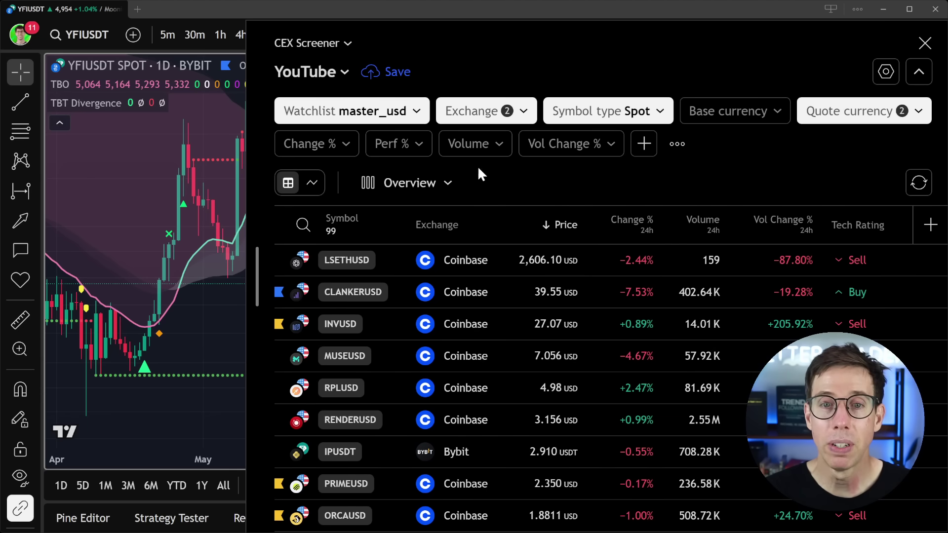
# Step: Clear the watchlist filter and deselect Coinbase in the exchange filter, keeping only Bybit
pyautogui.click(410, 114)
pyautogui.click(366, 138)
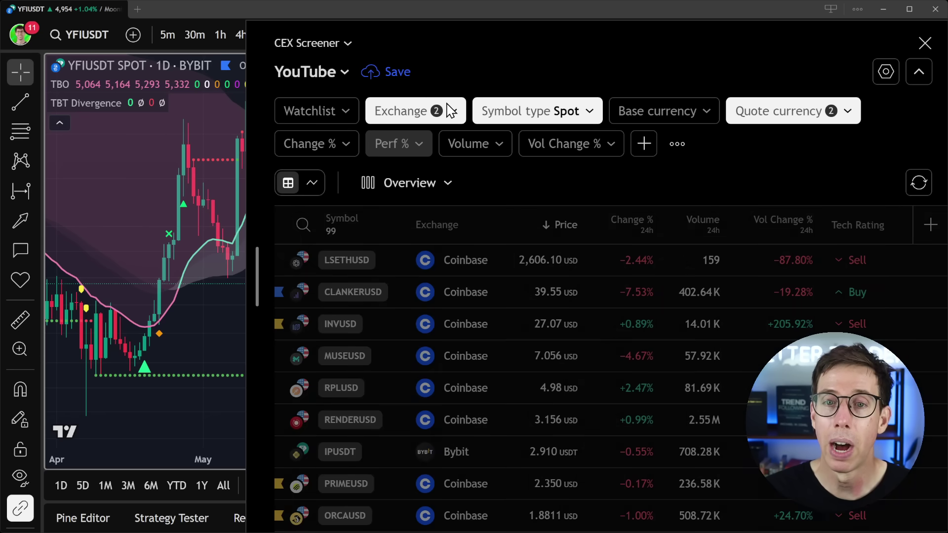
pyautogui.click(449, 112)
pyautogui.scroll(-3, 405, 345)
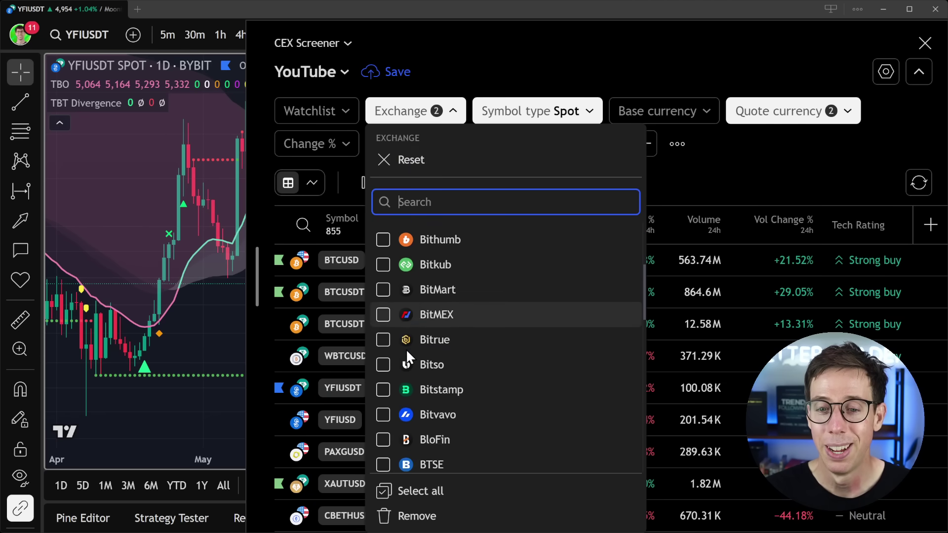
pyautogui.scroll(-5, 406, 349)
pyautogui.click(384, 270)
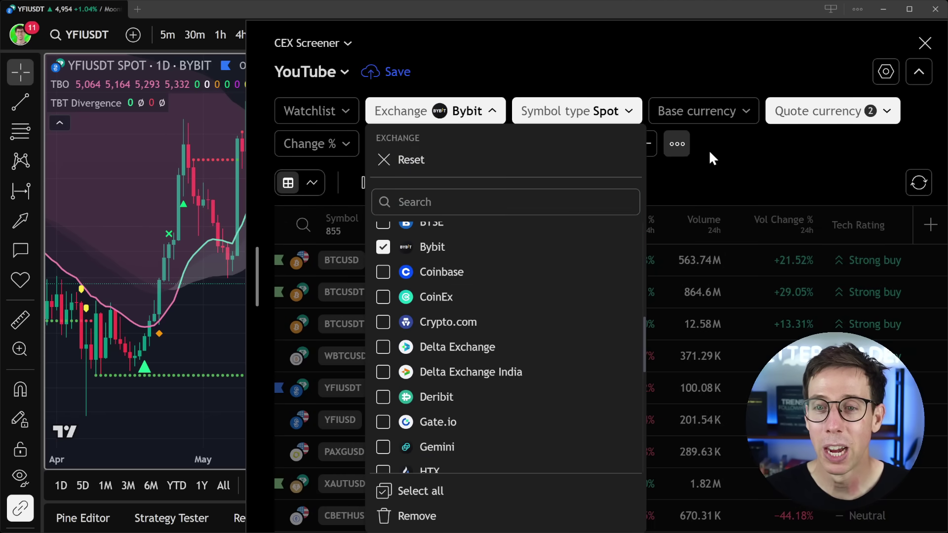
# Step: Deselect USD in the quote currency filter so that only USDT is selected
pyautogui.click(855, 113)
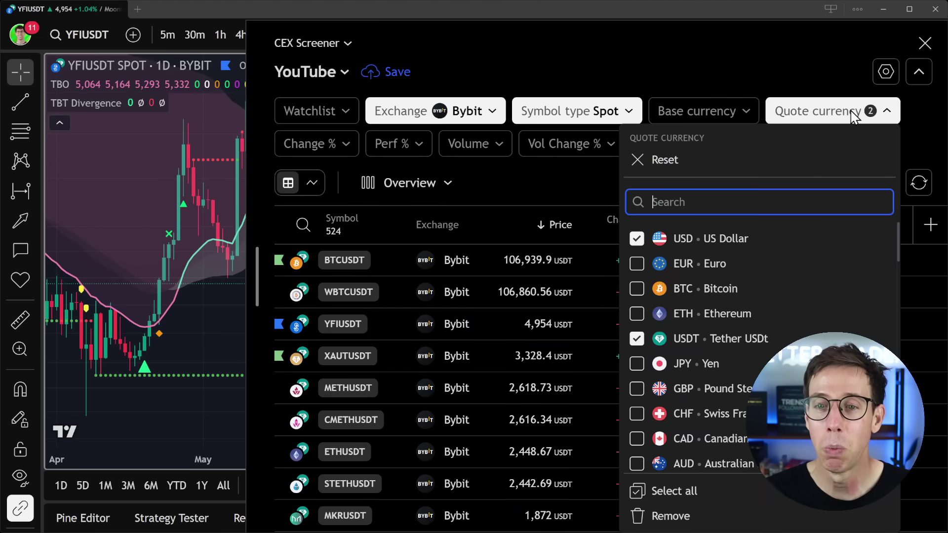
pyautogui.click(637, 239)
pyautogui.click(562, 171)
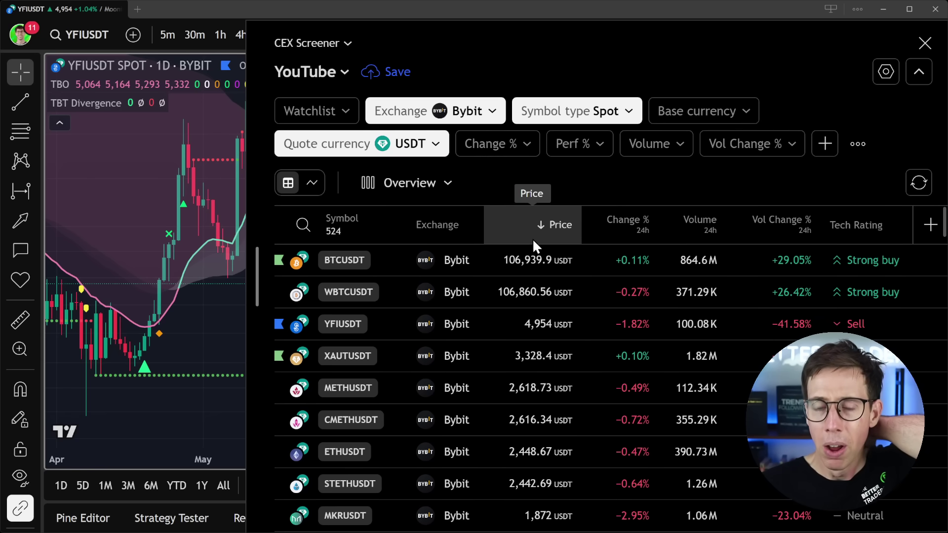
# Step: Widen the screener panel slightly and sort the results in turn by 24-hour price change, volume and volume change
pyautogui.moveTo(251, 278); pyautogui.dragTo(234, 278)
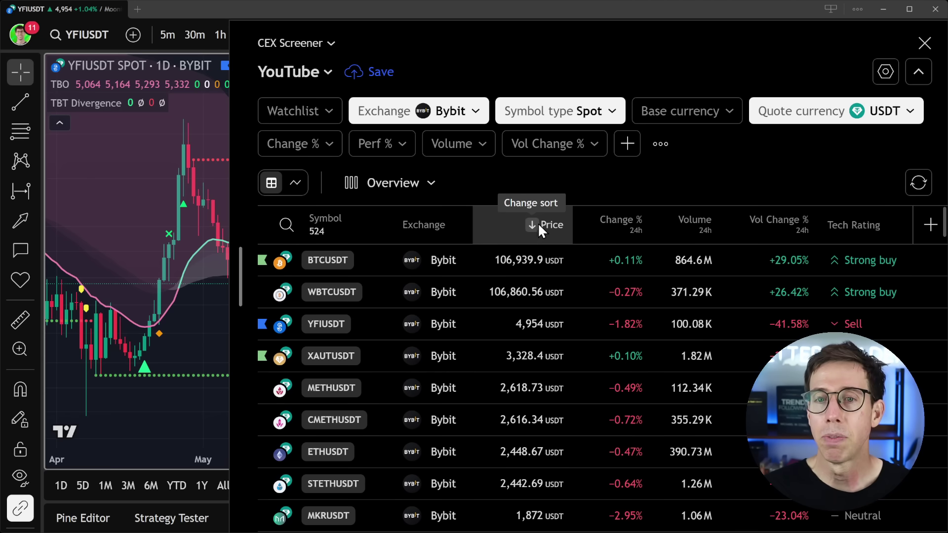
pyautogui.click(592, 222)
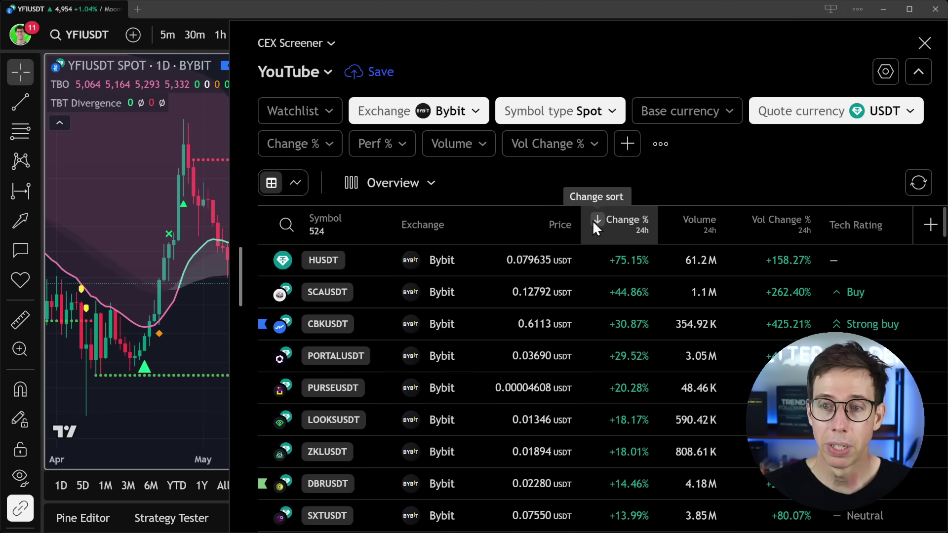
pyautogui.click(676, 220)
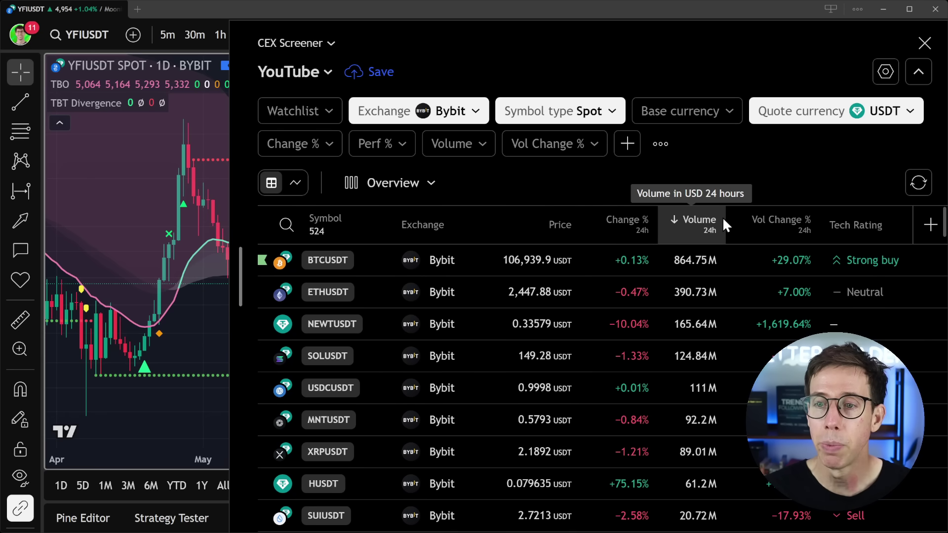
pyautogui.click(780, 223)
# Step: Search the columns available to add for "mac", "rsi" and "mome", and clear the search
pyautogui.click(928, 226)
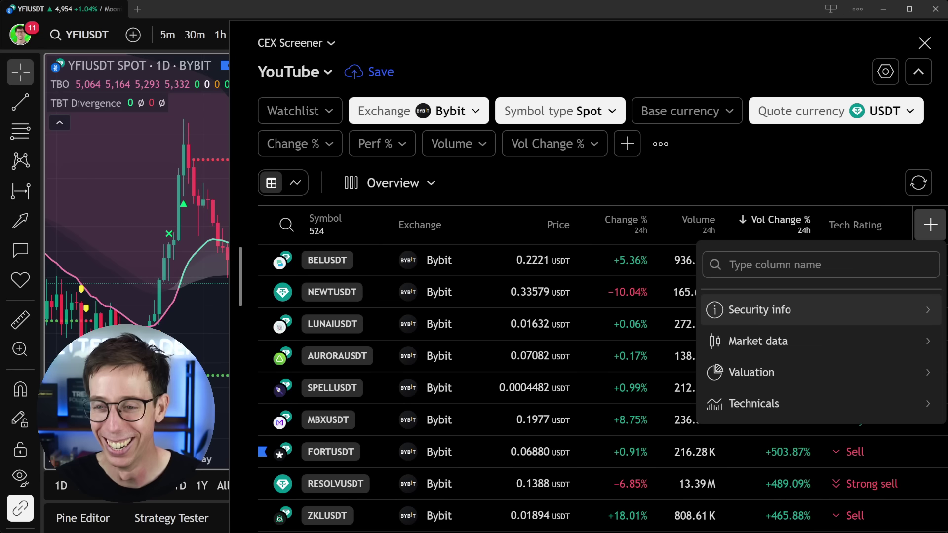
pyautogui.click(795, 259)
pyautogui.write('mac')
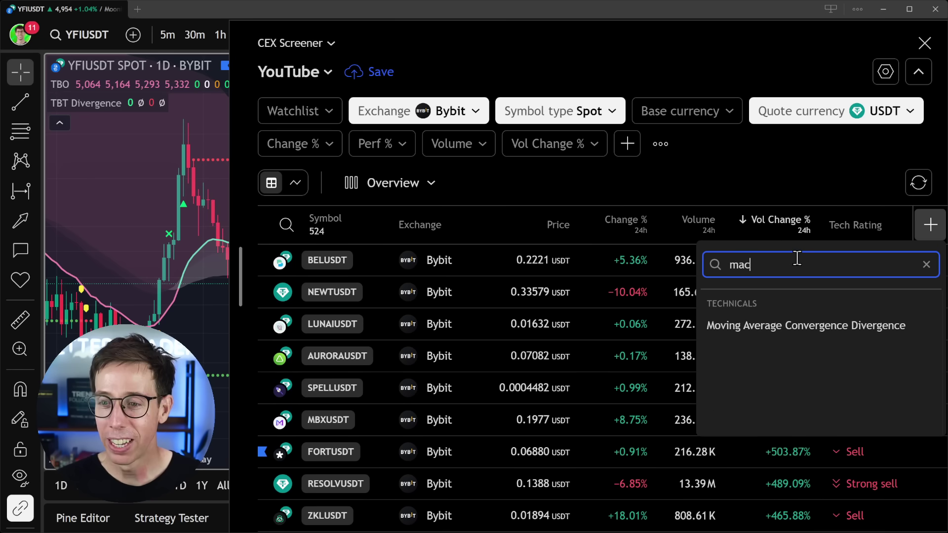
pyautogui.write('rsi')
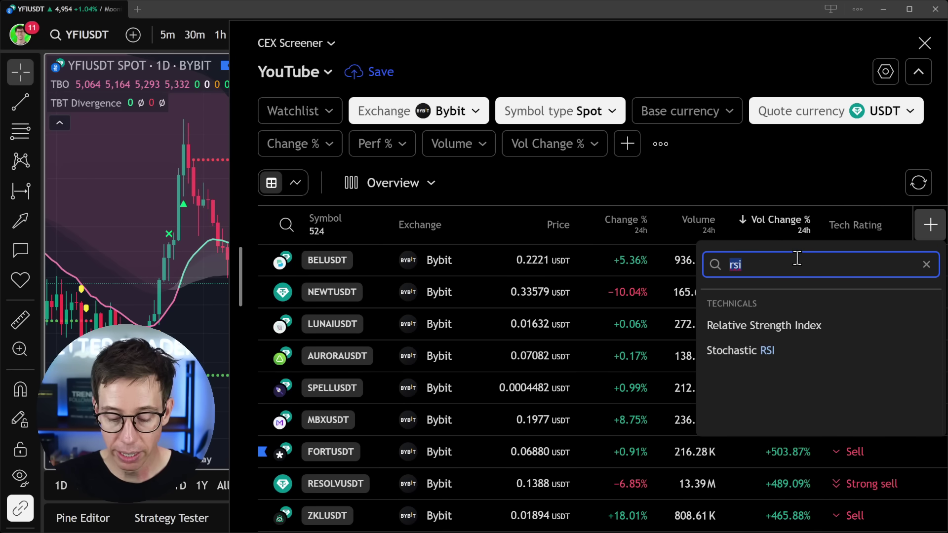
pyautogui.write('mome')
pyautogui.press('BackSpace')
pyautogui.press('BackSpace')
pyautogui.press('BackSpace')
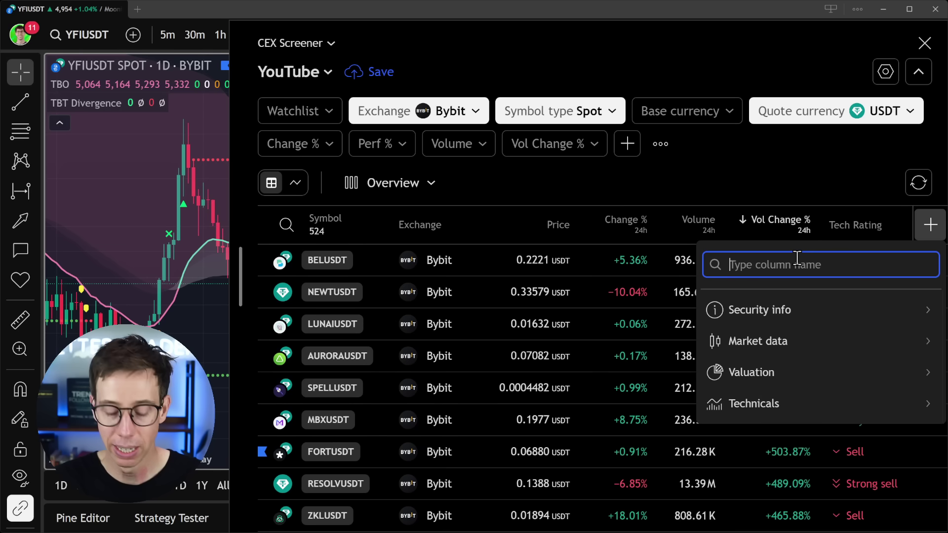
# Step: Add a Performance % column with a 1 week date range and sort the results by it in descending order
pyautogui.write('%')
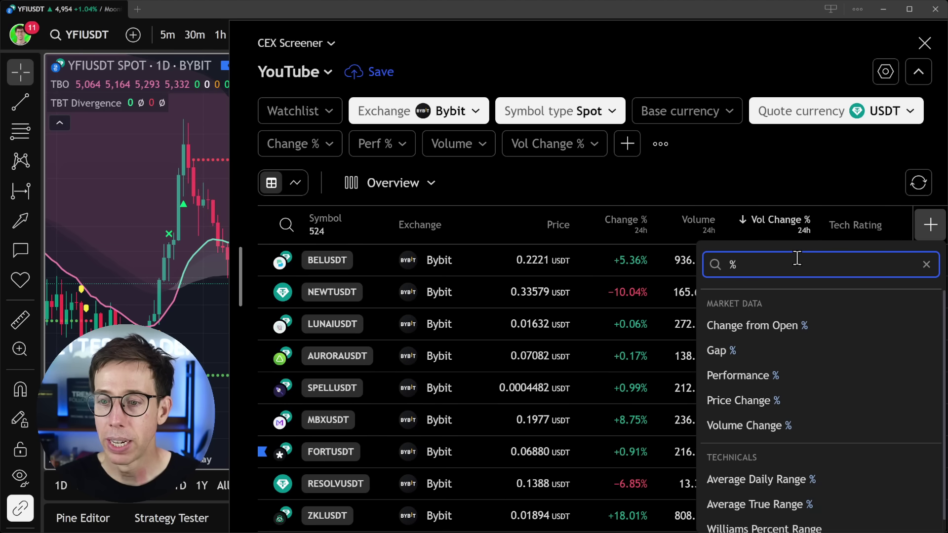
pyautogui.scroll(-1, 822, 387)
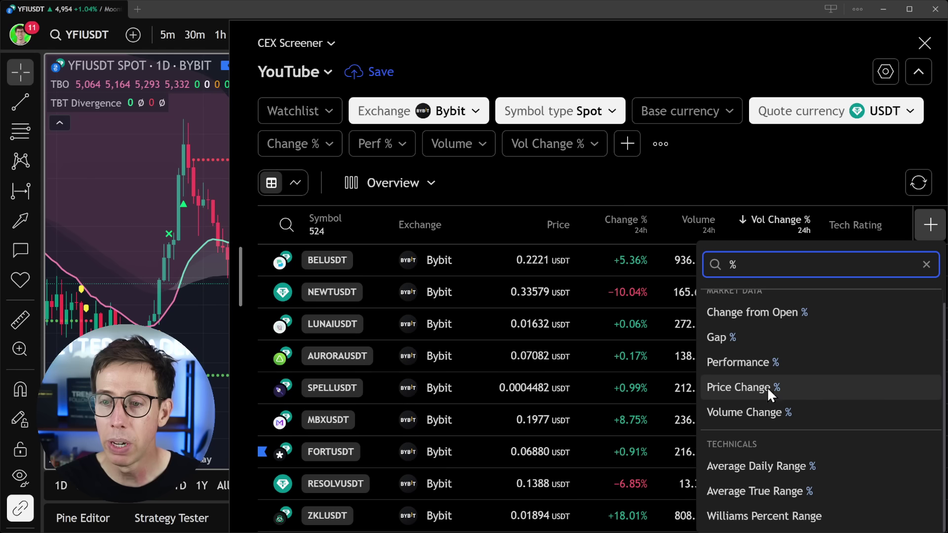
pyautogui.click(750, 364)
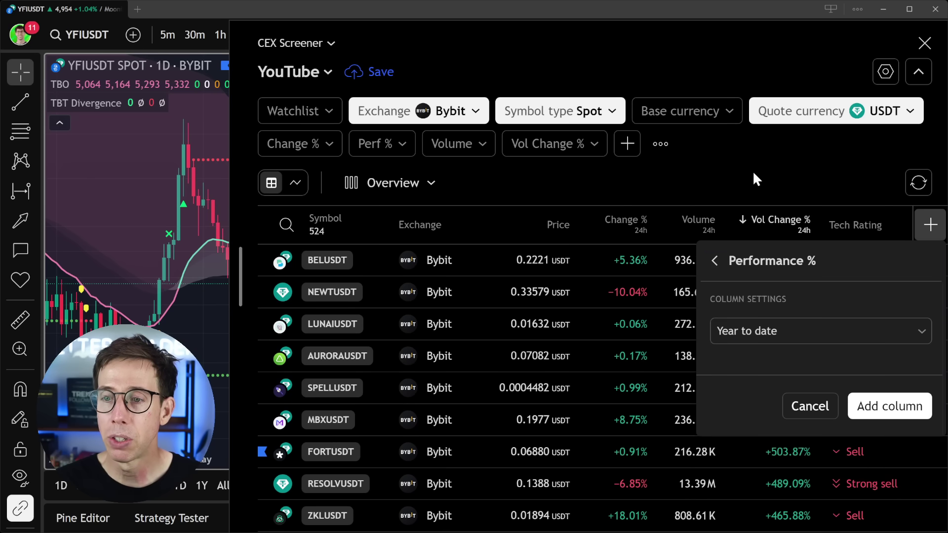
pyautogui.click(797, 336)
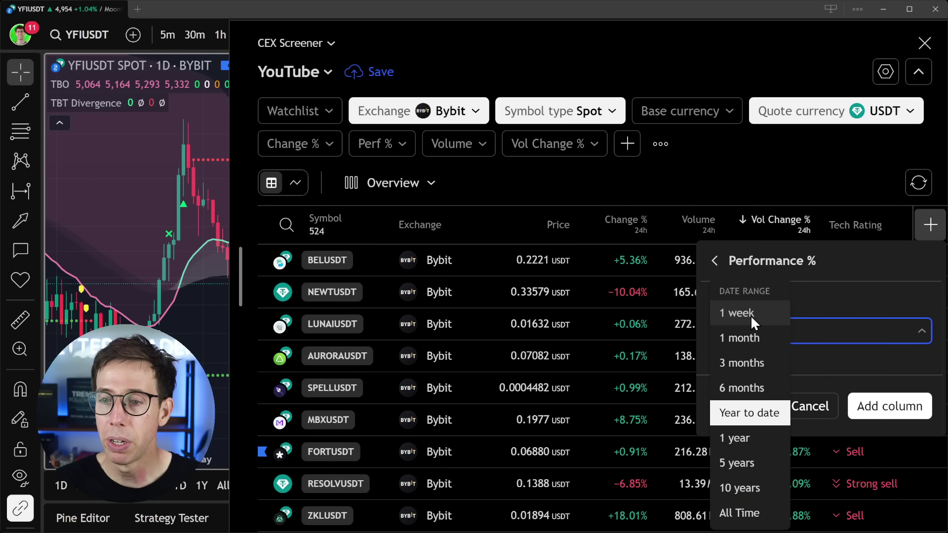
pyautogui.click(751, 316)
pyautogui.click(892, 415)
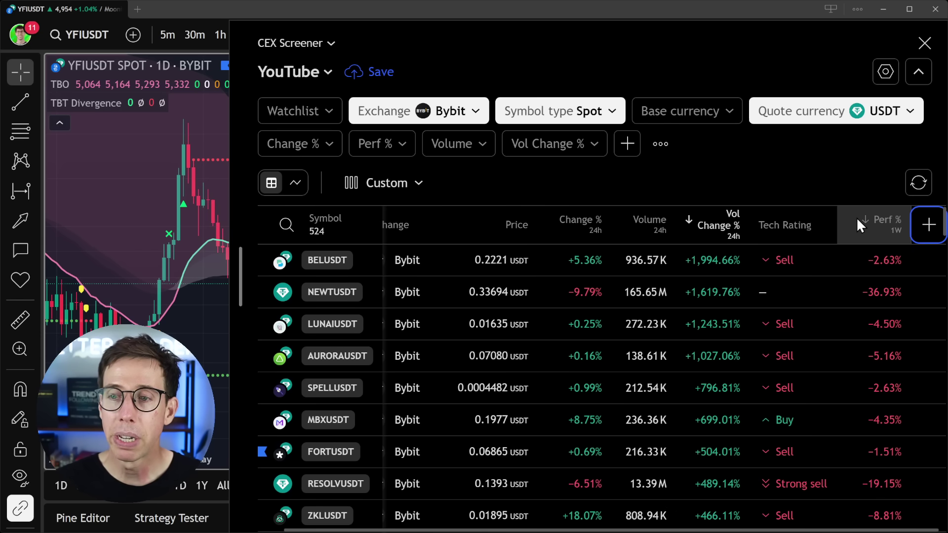
pyautogui.click(864, 220)
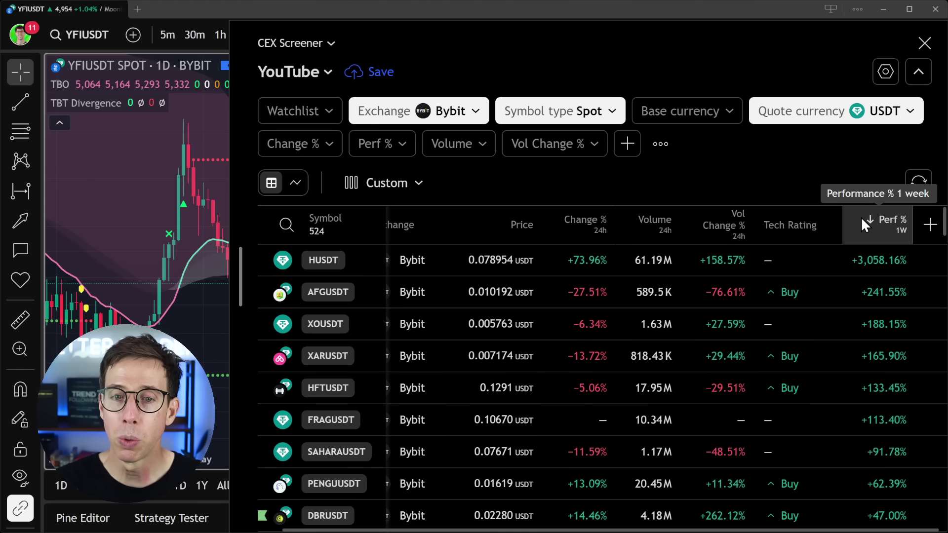
# Step: Load AFGUSDT from the results and narrow the screener panel to inspect its latest price action on the chart
pyautogui.click(484, 291)
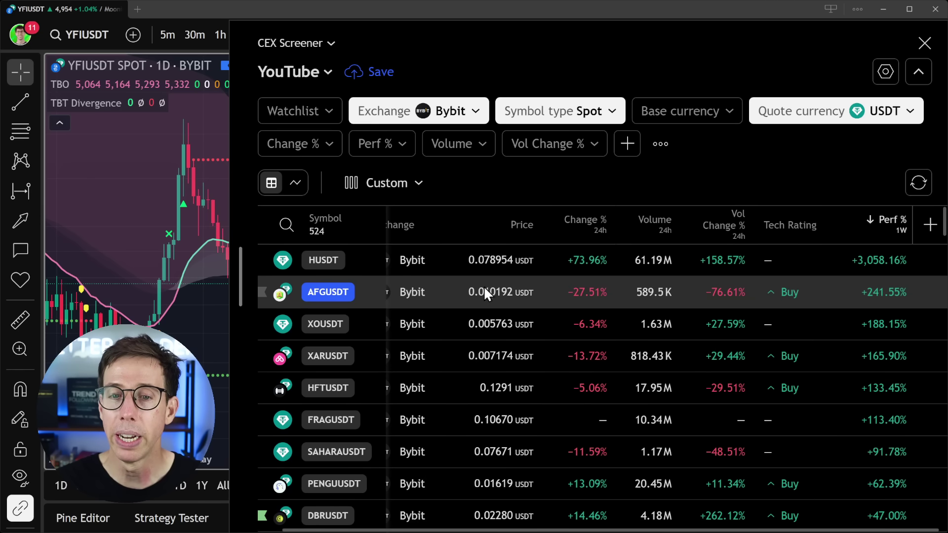
pyautogui.click(343, 295)
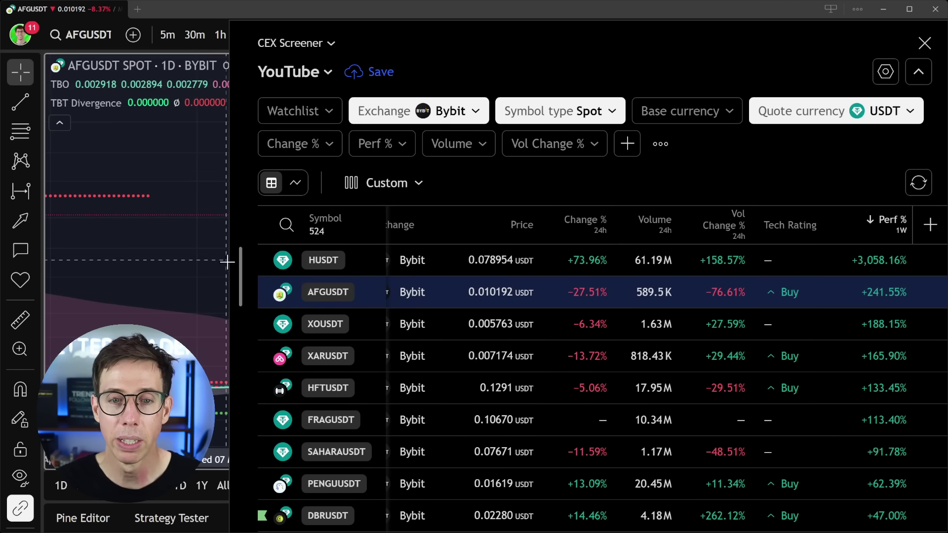
pyautogui.moveTo(240, 271); pyautogui.dragTo(684, 290)
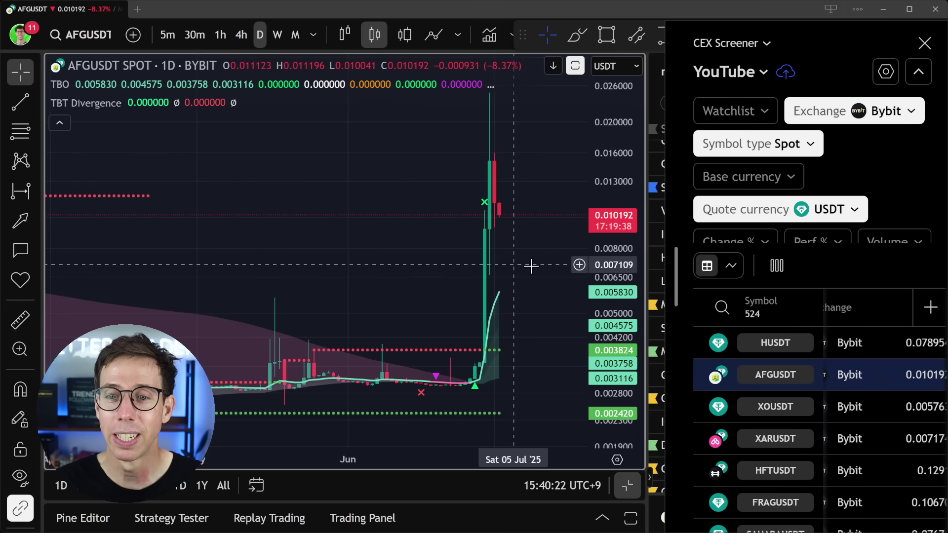
pyautogui.moveTo(534, 266); pyautogui.dragTo(225, 265)
# Step: Load XOUSDT from the results and resize the screener panel so part of its chart shows beside the list
pyautogui.moveTo(675, 275); pyautogui.dragTo(242, 275)
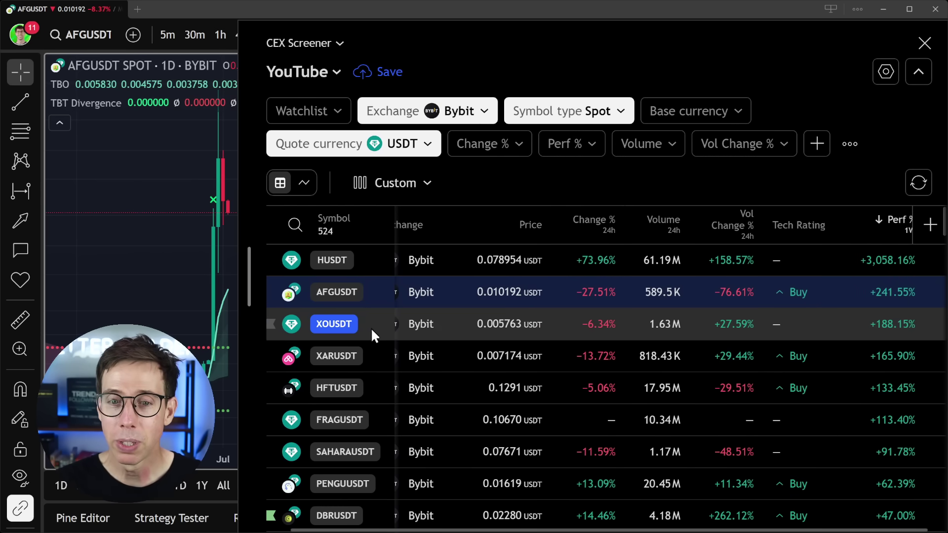
pyautogui.click(352, 332)
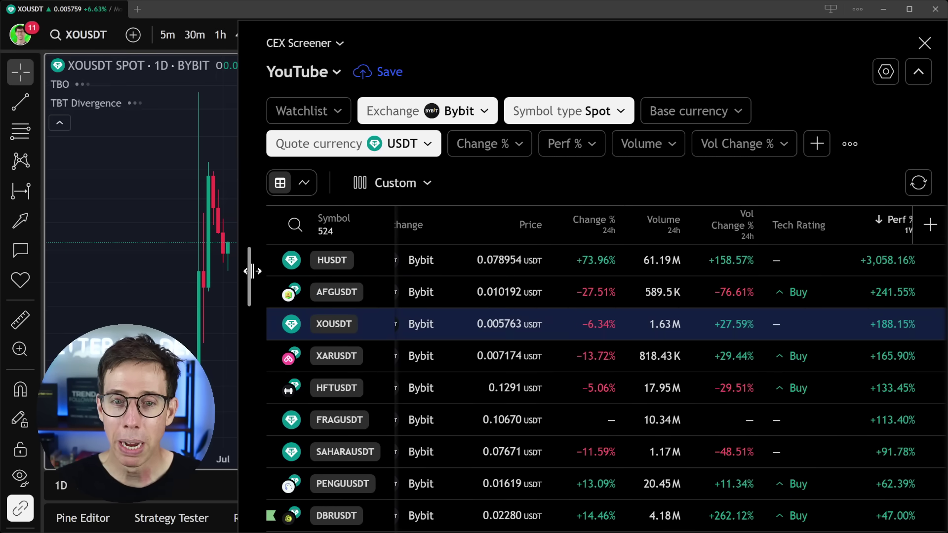
pyautogui.moveTo(250, 269); pyautogui.dragTo(304, 269)
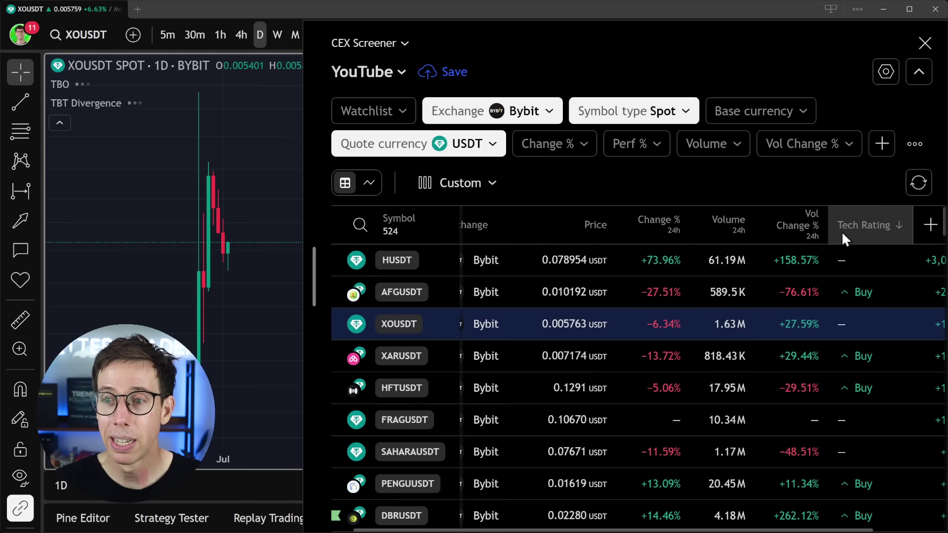
# Step: Load HFTUSDT from the results to inspect its daily chart
pyautogui.hscroll(3, 748, 321)
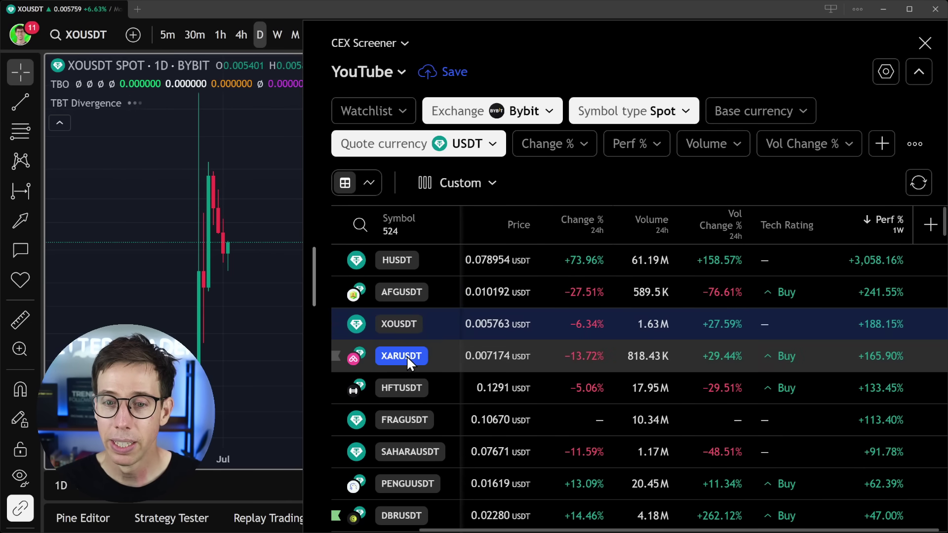
pyautogui.click(406, 392)
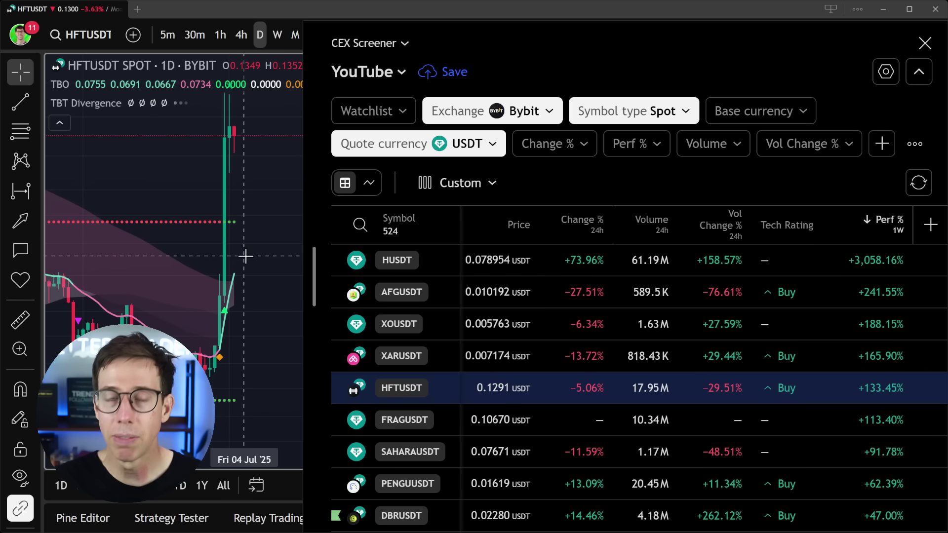
# Step: Sort the results by 1-week performance in ascending order and load SONUSDT, BRAWLUSDT, STREAMUSDT, WWYUSDT, HLGUSDT and XEMUSDT in turn to inspect their charts
pyautogui.click(867, 219)
pyautogui.click(411, 259)
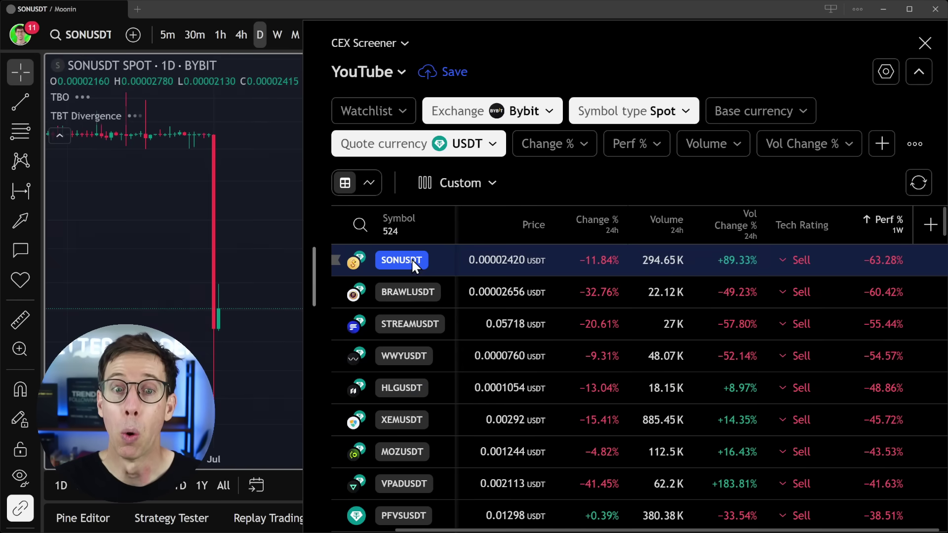
pyautogui.click(407, 291)
pyautogui.click(406, 322)
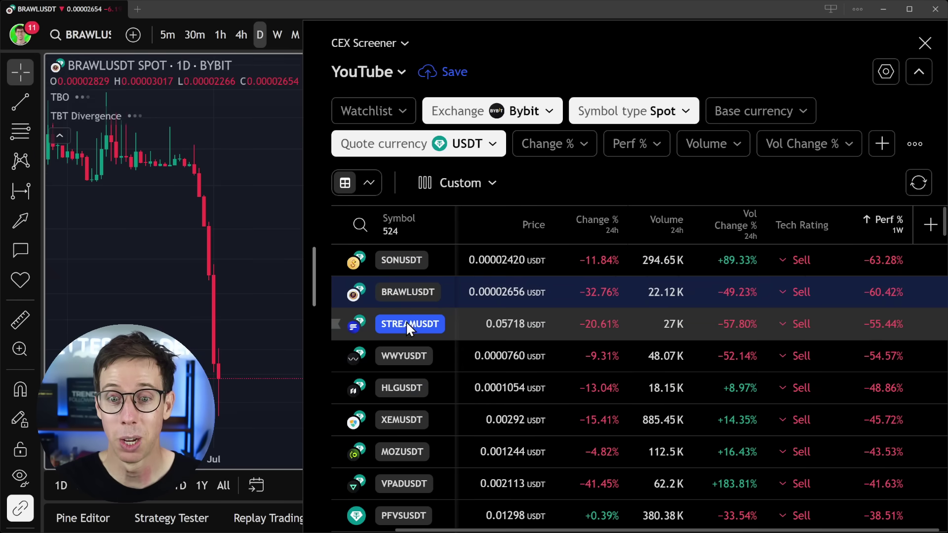
pyautogui.click(405, 358)
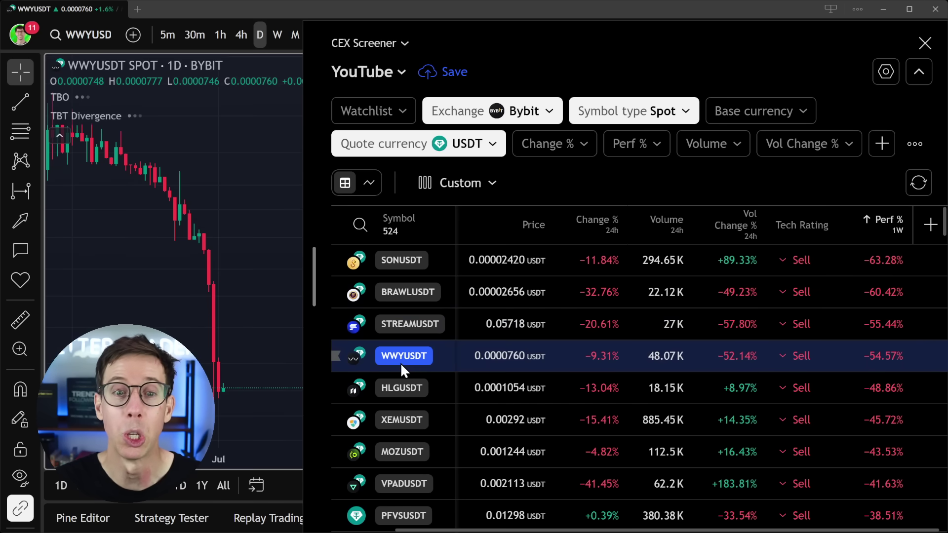
pyautogui.click(402, 390)
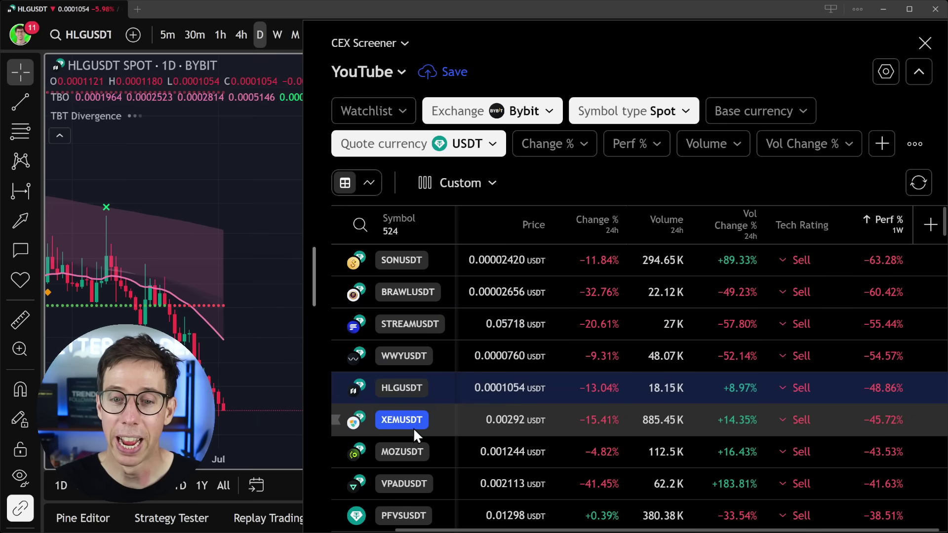
pyautogui.click(413, 427)
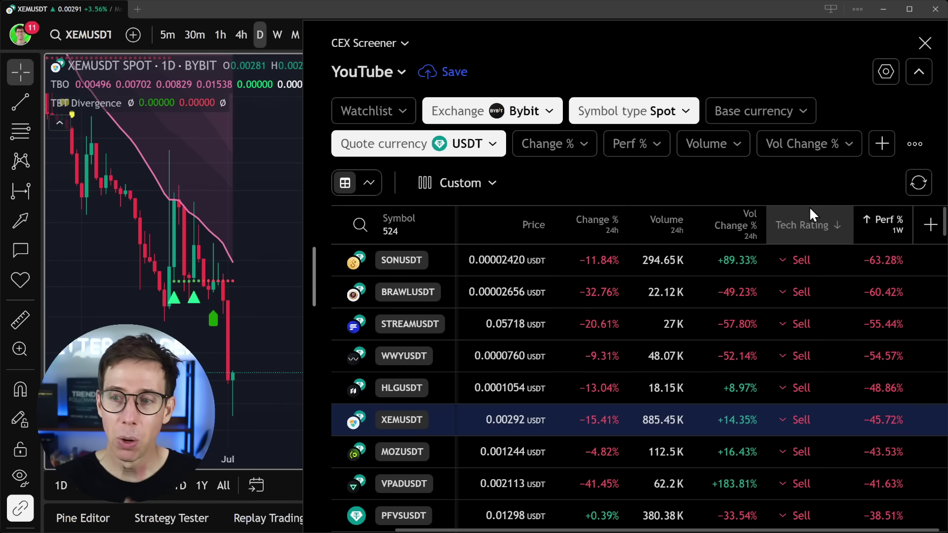
# Step: Switch the results to the Overview column set and filter the 24-hour price change to 30% and above
pyautogui.click(451, 178)
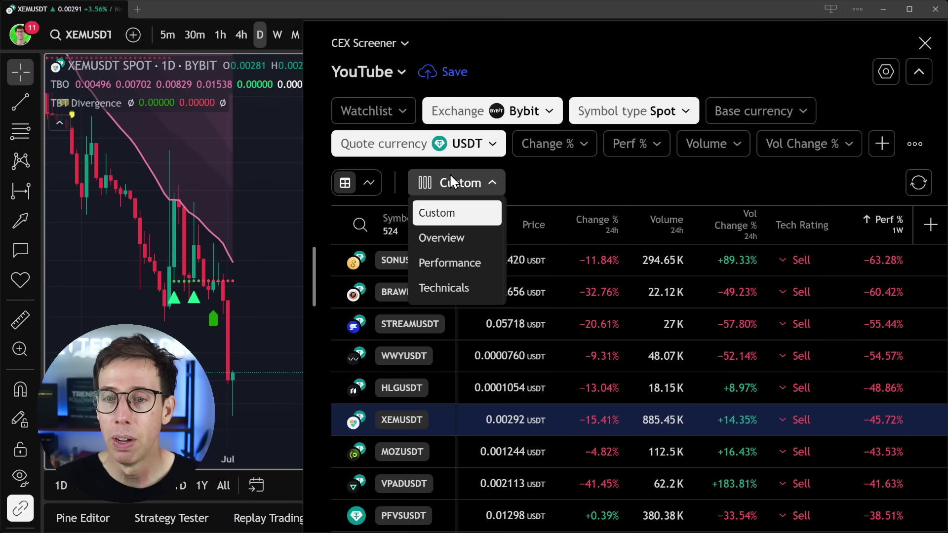
pyautogui.click(450, 238)
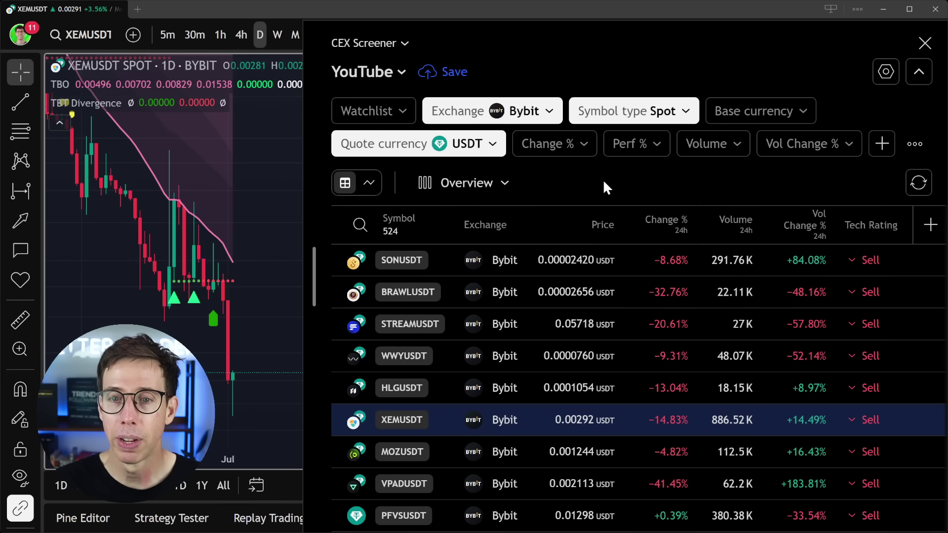
pyautogui.click(583, 144)
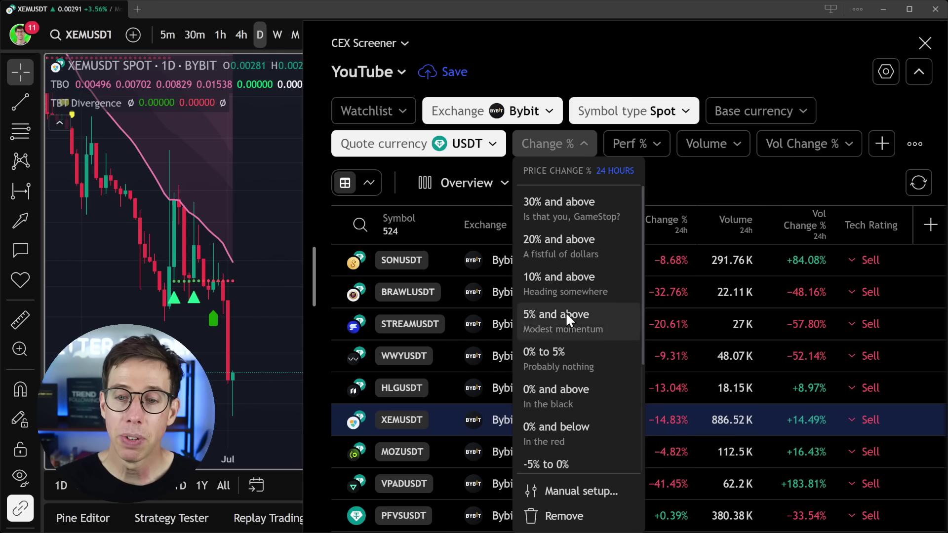
pyautogui.click(547, 210)
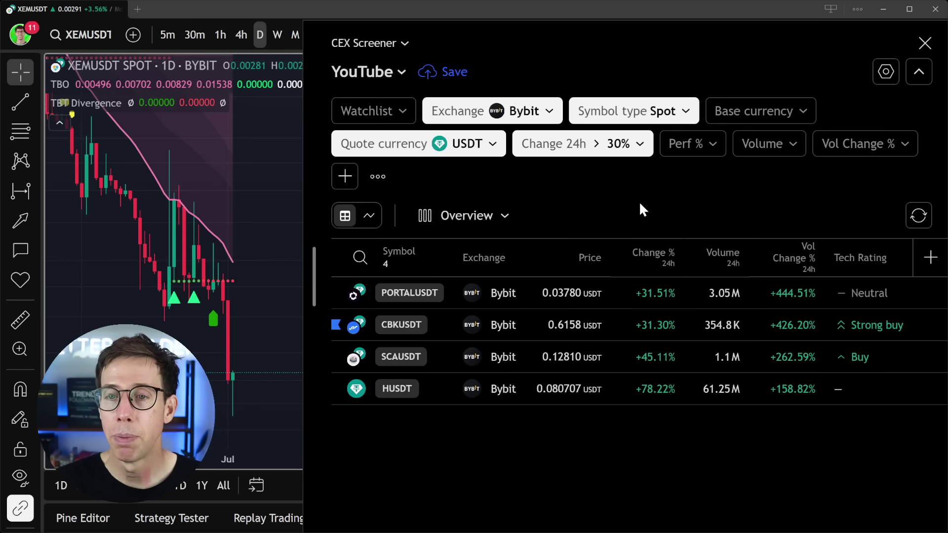
# Step: Load PORTALUSDT, CBKUSDT, SCAUSDT and HUSDT from the filtered results to inspect their charts, and return to CBKUSDT
pyautogui.click(414, 295)
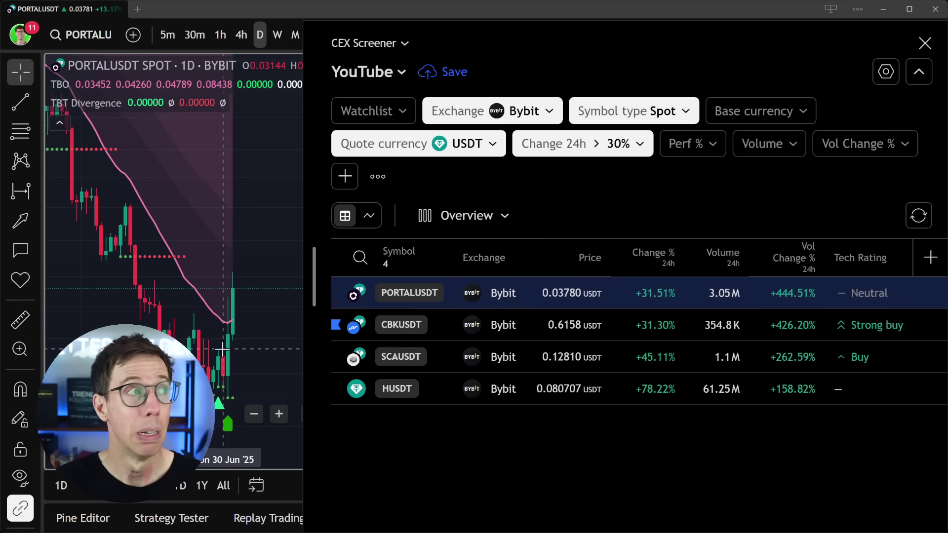
pyautogui.click(408, 324)
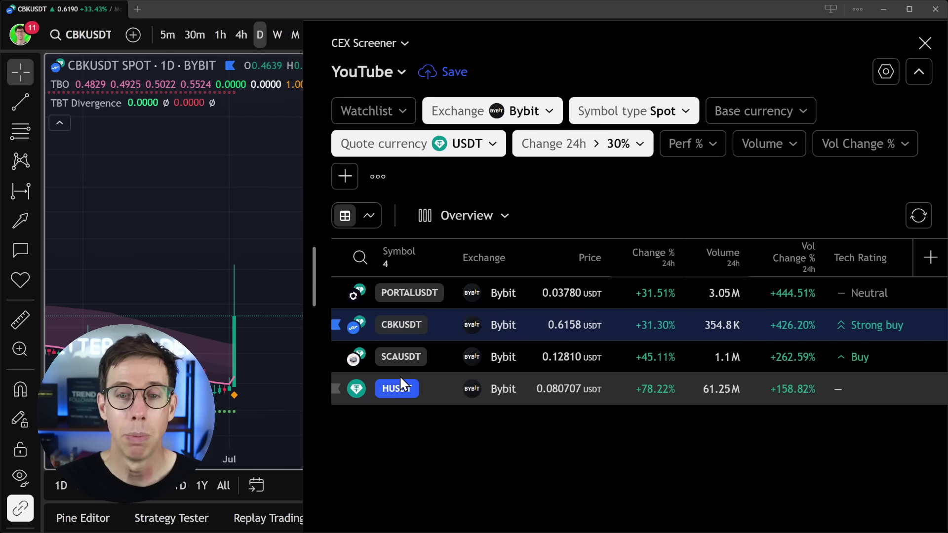
pyautogui.click(402, 354)
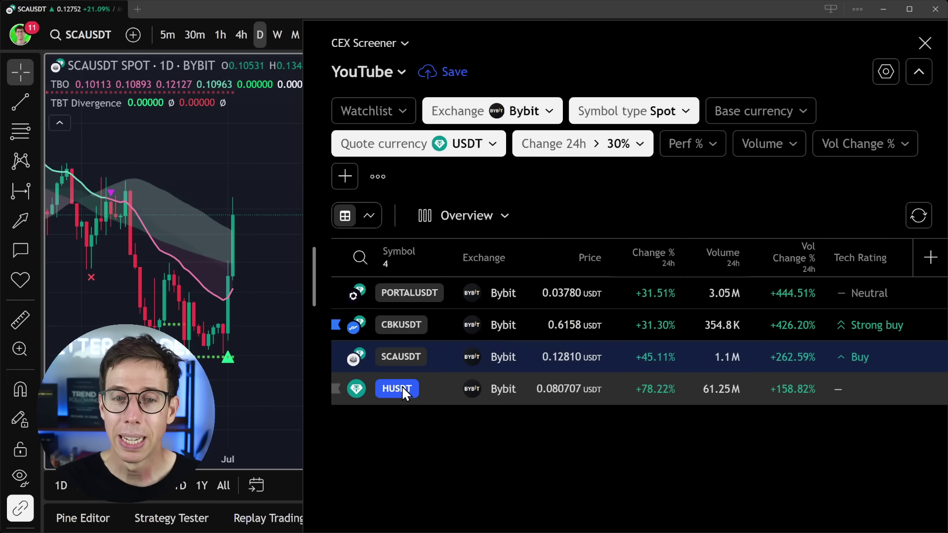
pyautogui.click(402, 386)
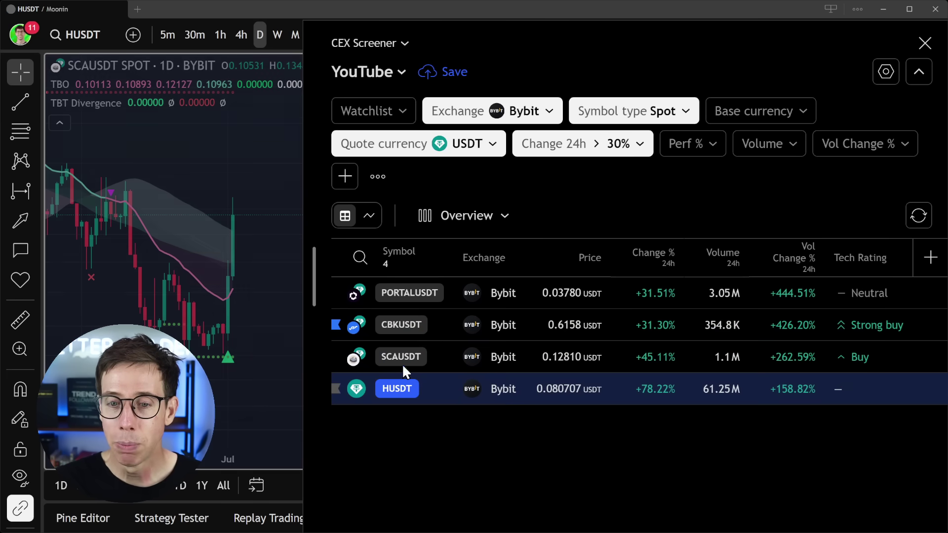
pyautogui.click(404, 321)
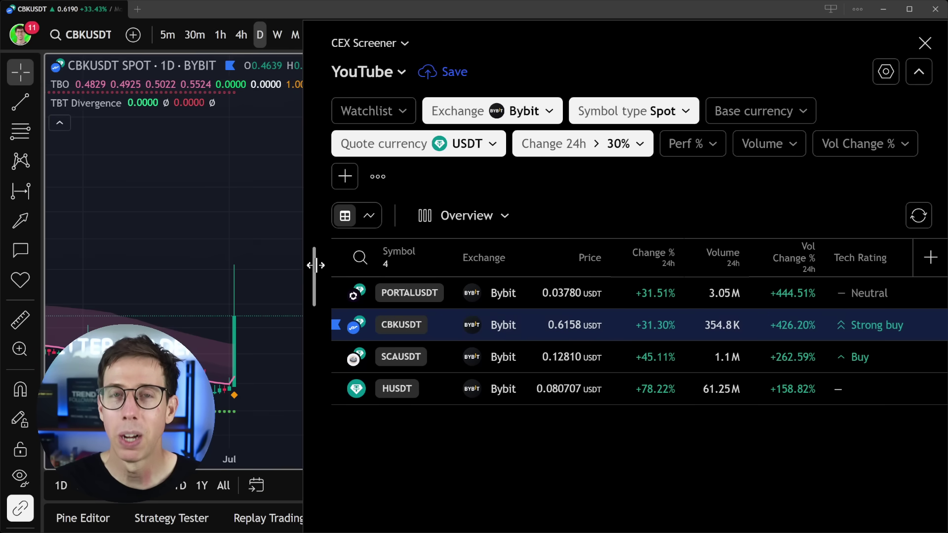
# Step: Narrow the screener panel and view the watchlists CBKUSDT can be added to, closing the list without changes
pyautogui.moveTo(316, 265); pyautogui.dragTo(687, 267)
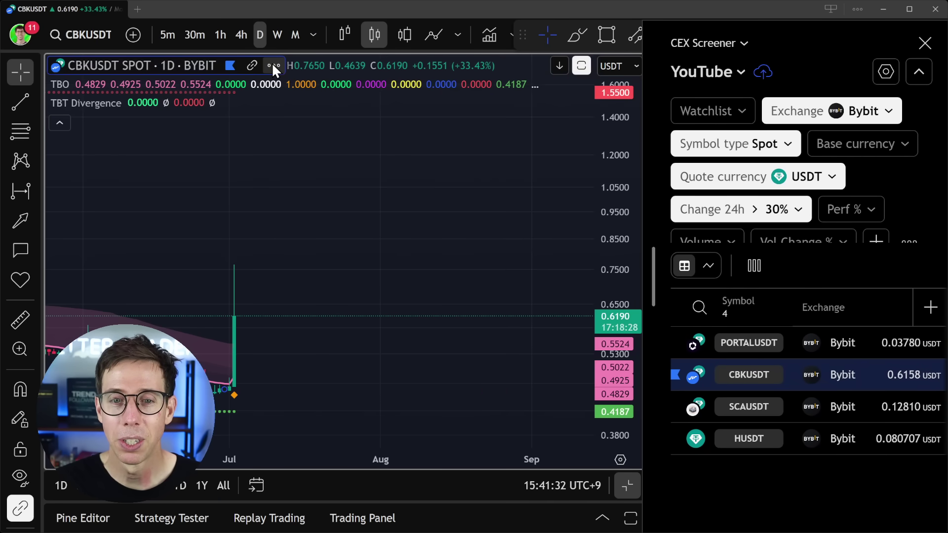
pyautogui.click(273, 65)
pyautogui.moveTo(485, 434)
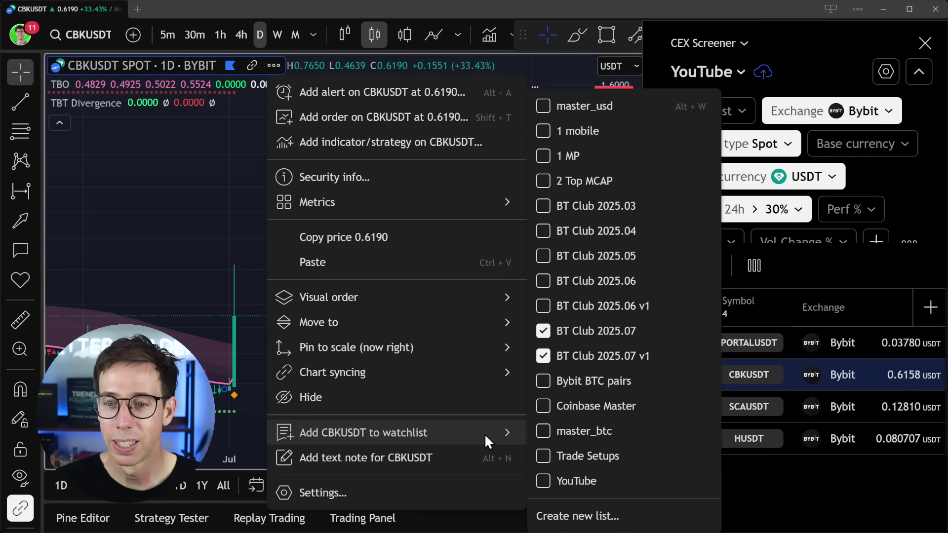
pyautogui.click(220, 220)
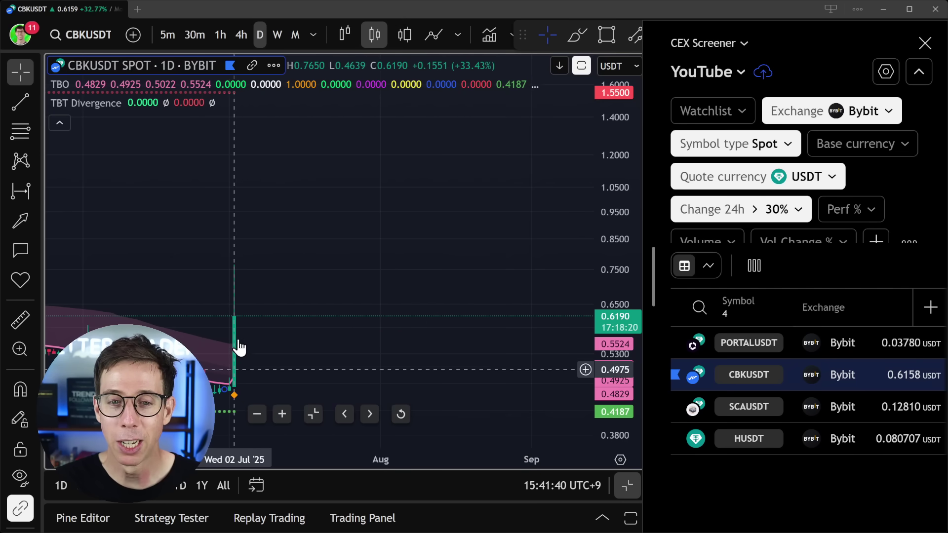
# Step: Measure a span in the empty area after the latest CBKUSDT candle, clear the measurement, and widen the screener panel again
pyautogui.moveTo(237, 392); pyautogui.dragTo(485, 299)
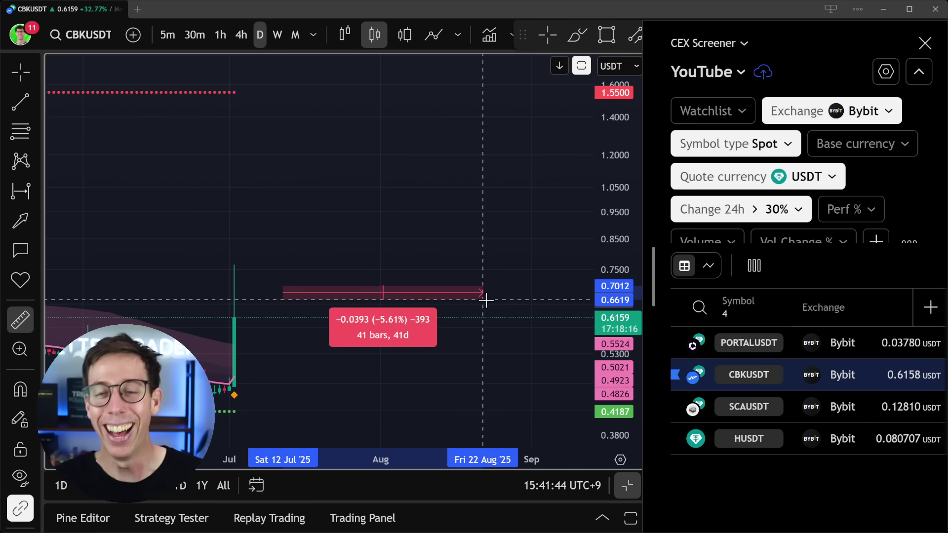
pyautogui.click(491, 269)
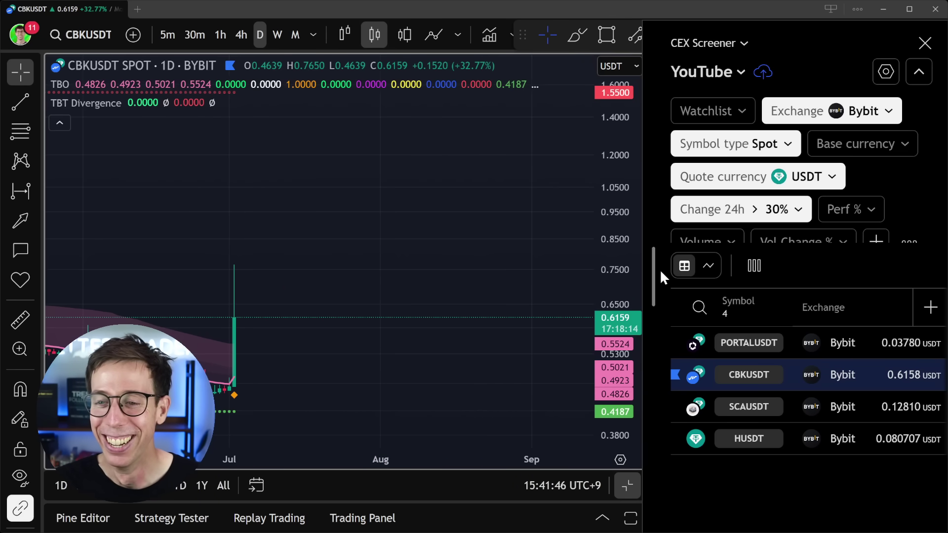
pyautogui.moveTo(654, 264); pyautogui.dragTo(243, 249)
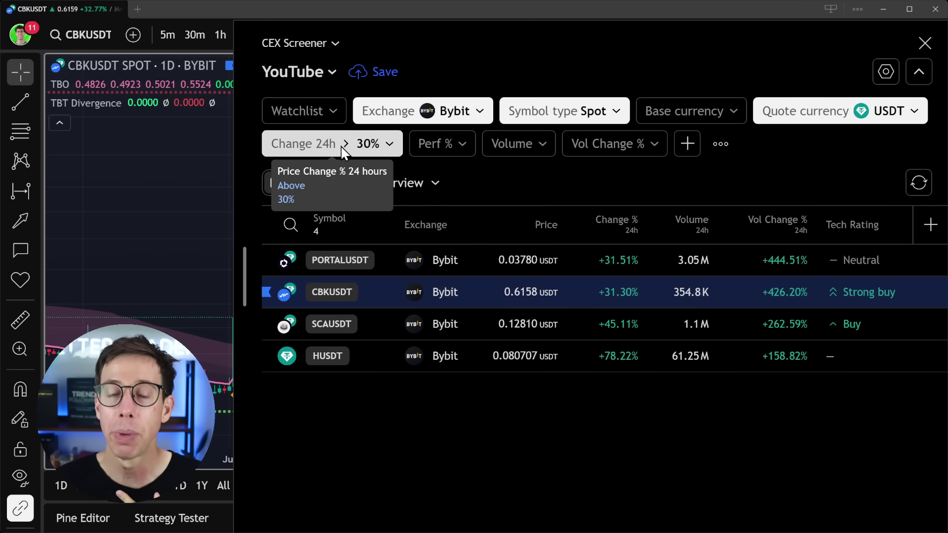
# Step: Manually set the 24-hour price change filter to between 10% and 30% and apply it
pyautogui.click(388, 143)
pyautogui.click(352, 496)
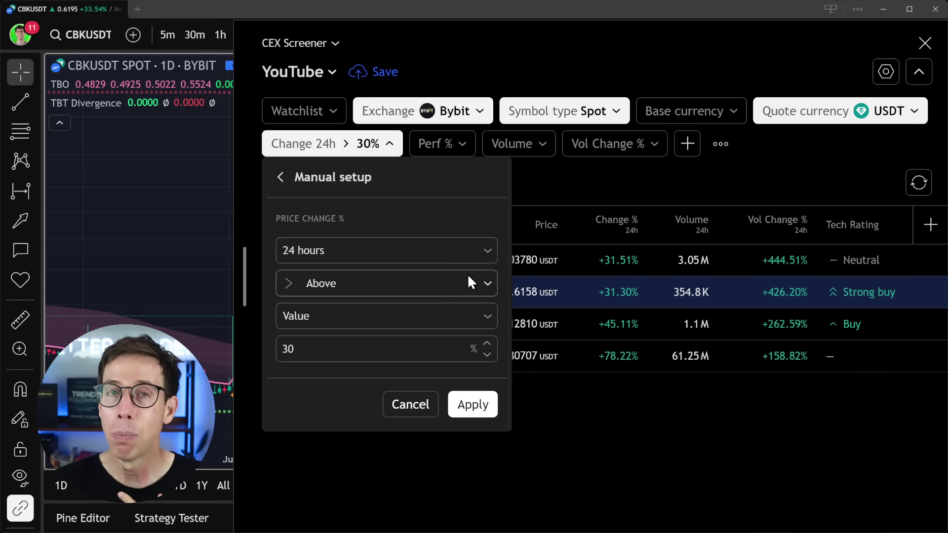
pyautogui.click(485, 283)
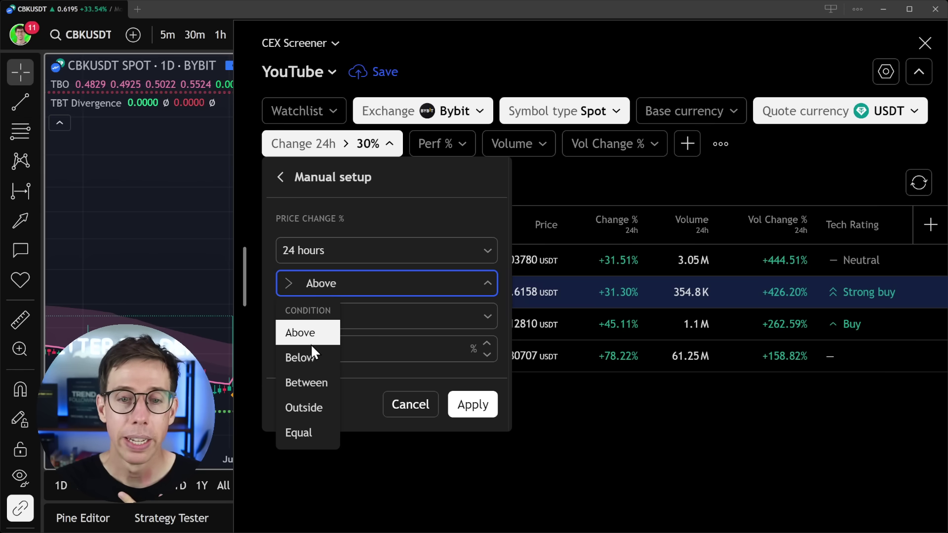
pyautogui.click(311, 383)
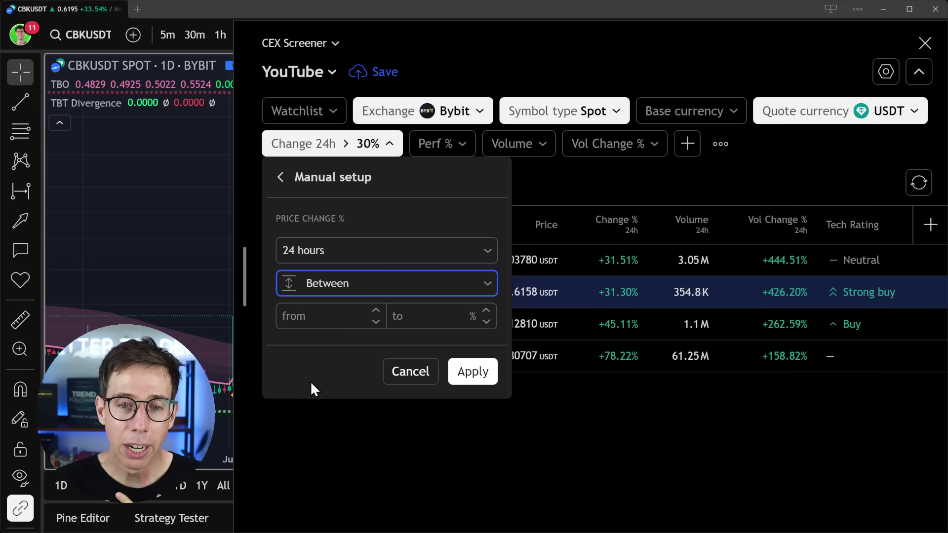
pyautogui.click(333, 317)
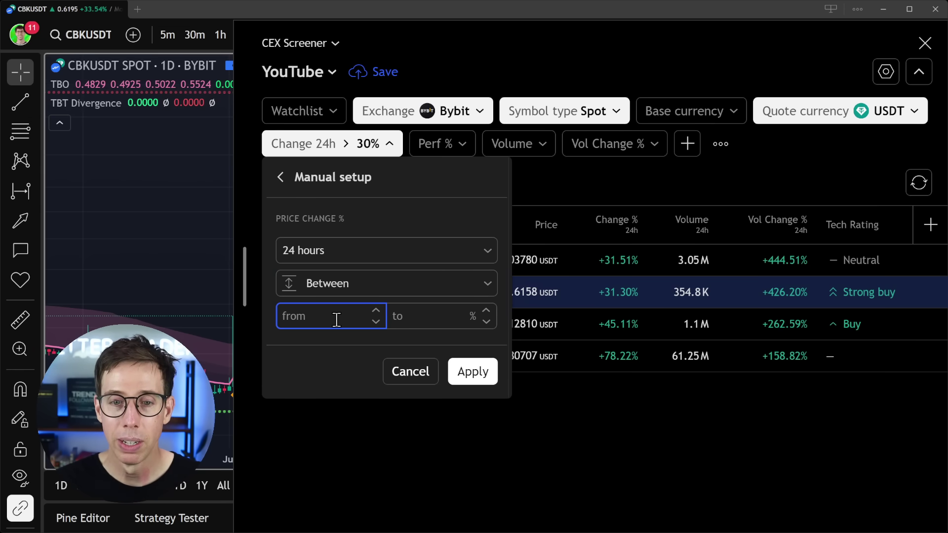
pyautogui.write('10')
pyautogui.press('Tab')
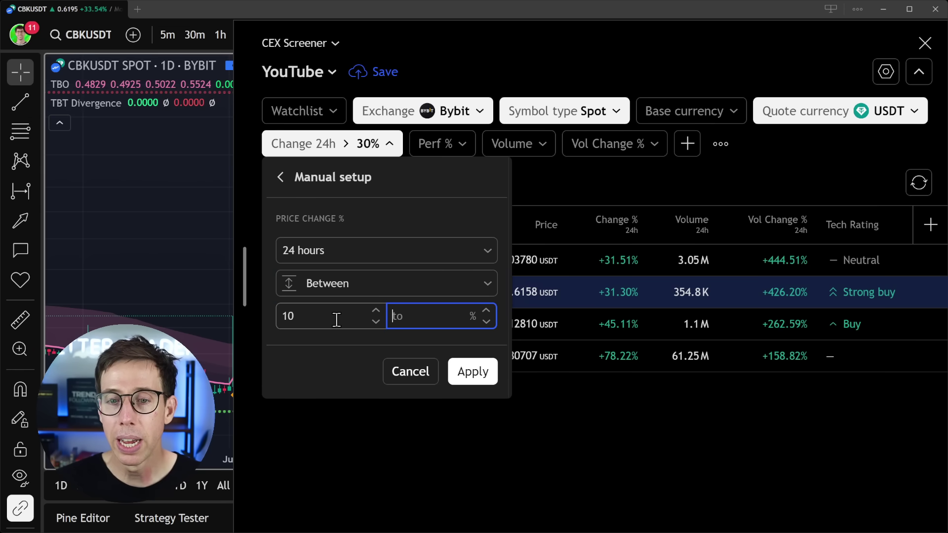
pyautogui.write('30')
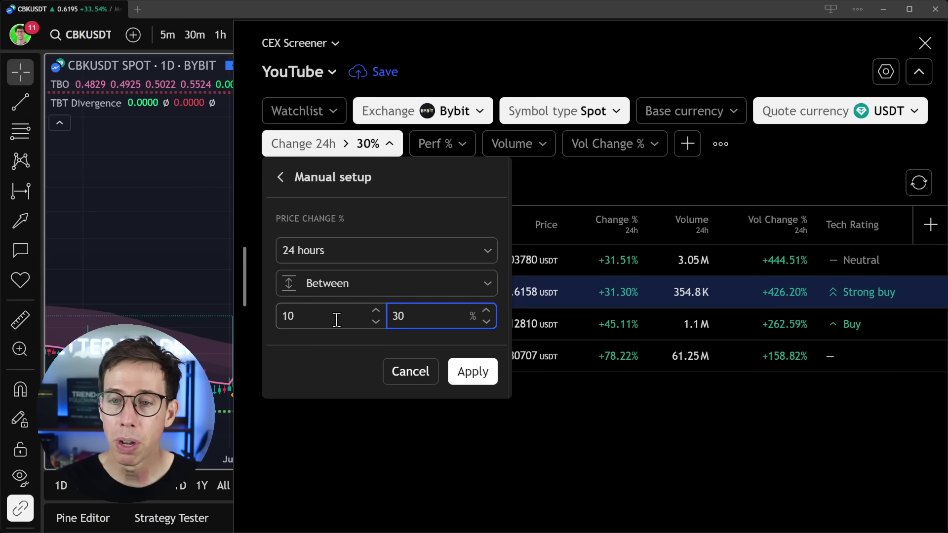
pyautogui.click(473, 372)
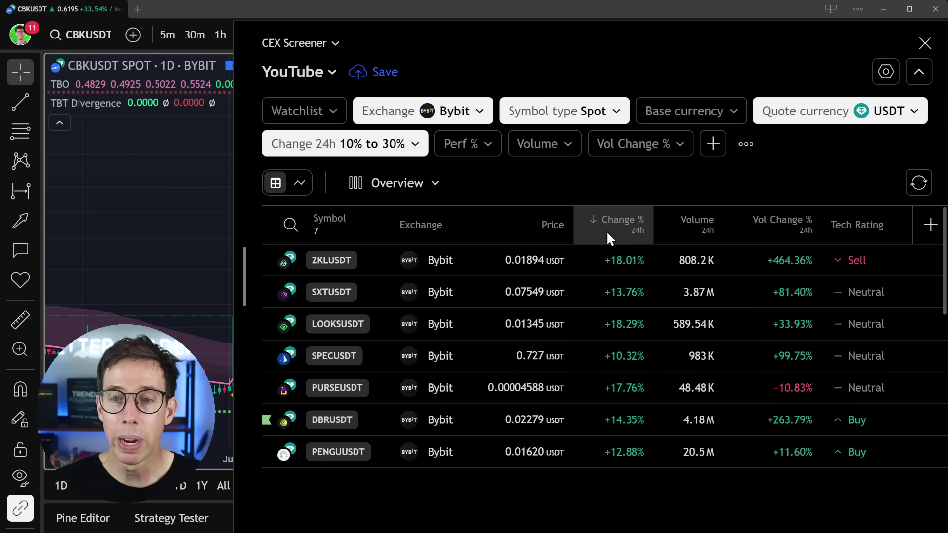
# Step: Sort the results by 24-hour Change % in descending order and load LOOKSUSDT and ZKLUSDT, resizing the screener panel to show more chart
pyautogui.click(594, 220)
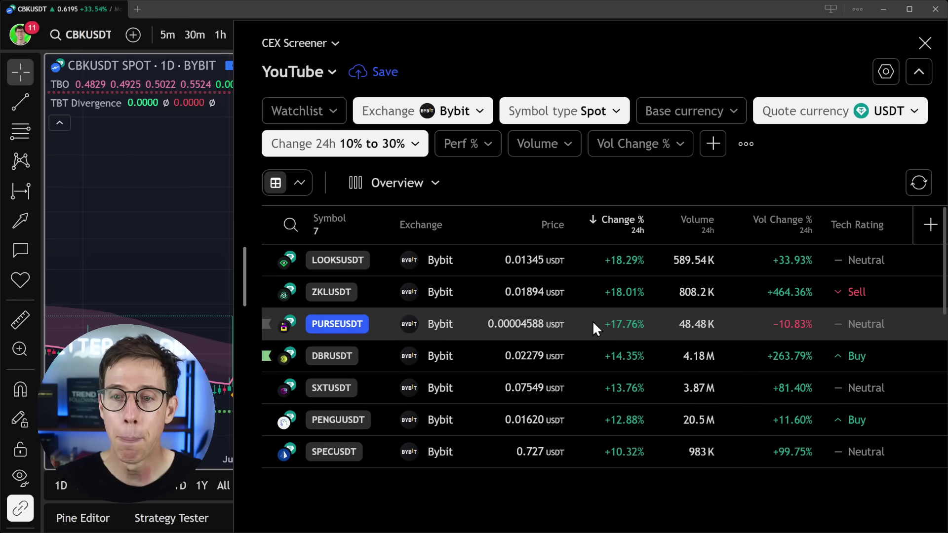
pyautogui.click(364, 264)
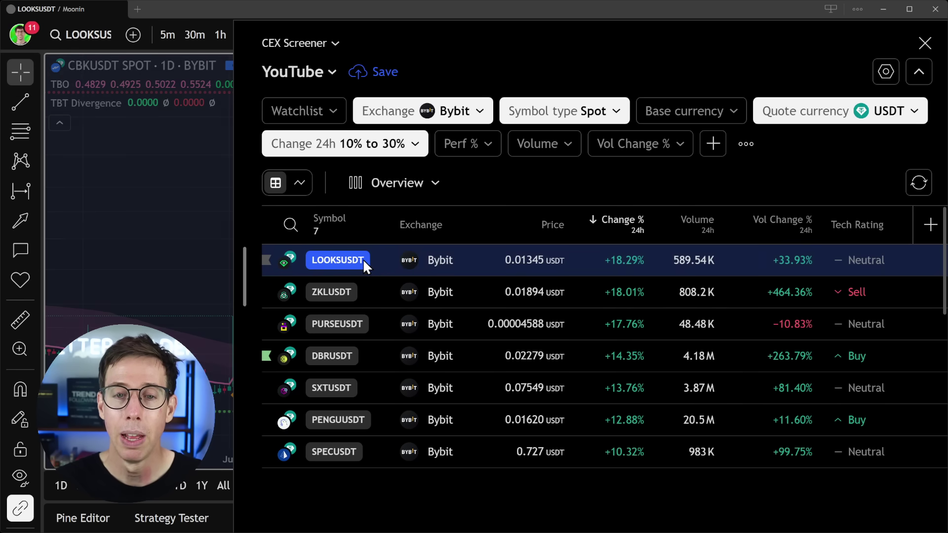
pyautogui.moveTo(244, 276); pyautogui.dragTo(301, 265)
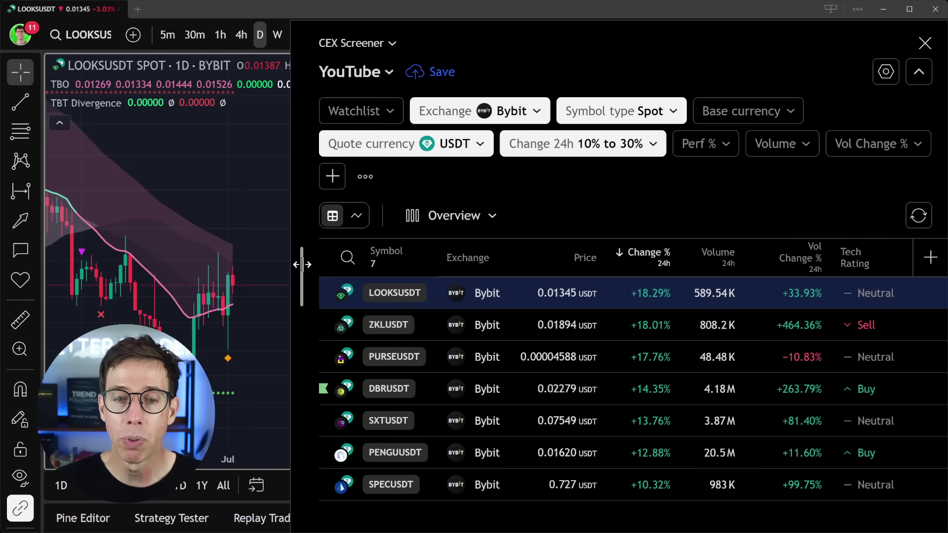
pyautogui.click(401, 324)
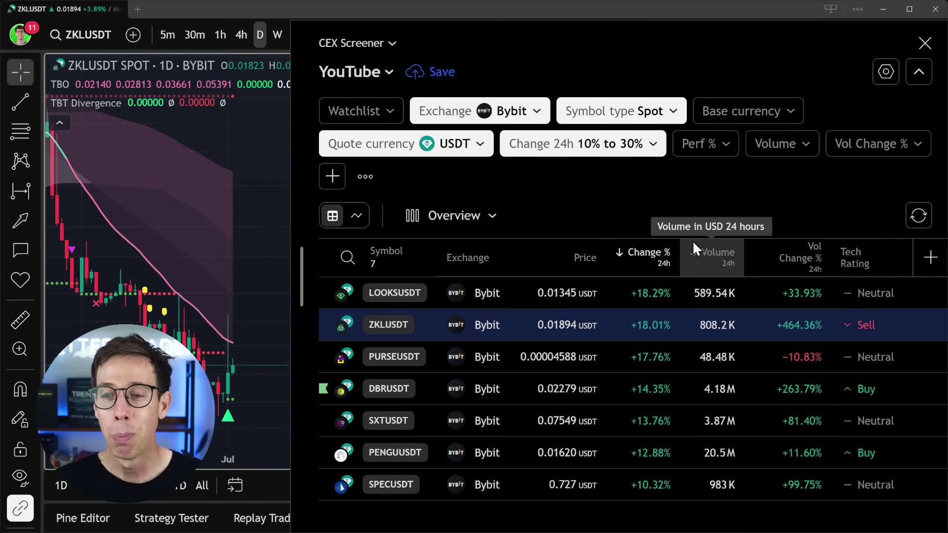
# Step: Move the Vol Change % column directly before the Volume column and apply the change to the Custom column set
pyautogui.moveTo(798, 260); pyautogui.dragTo(675, 261)
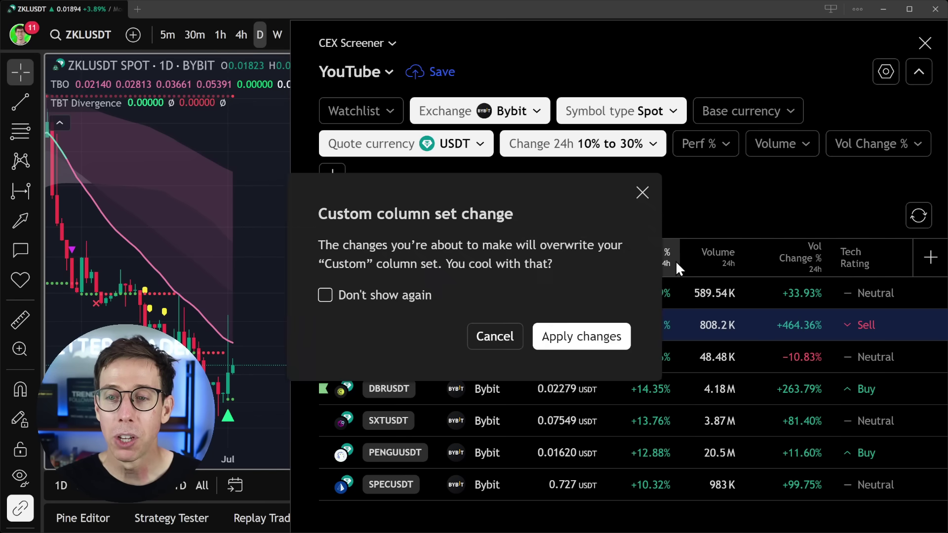
pyautogui.click(593, 346)
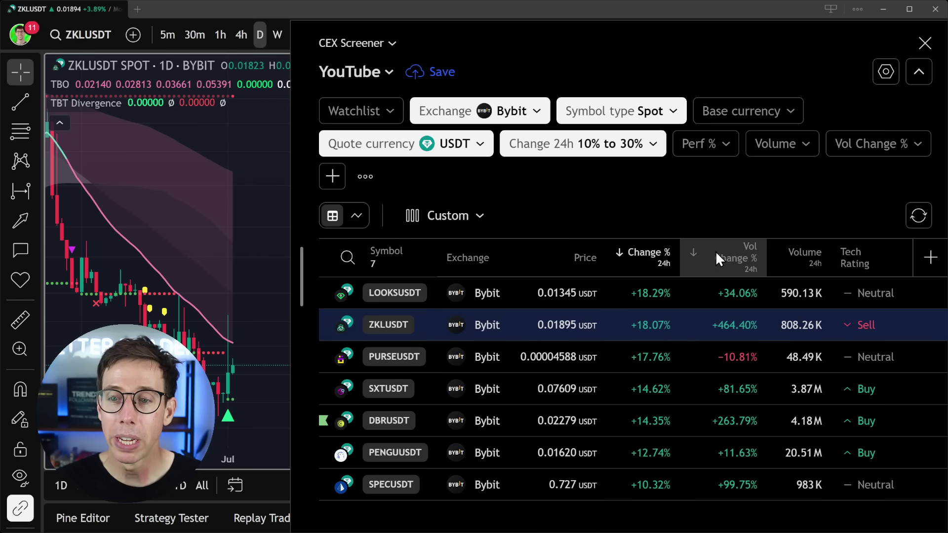
# Step: Sort the screener results by 24-hour Vol Change % in descending order
pyautogui.click(695, 251)
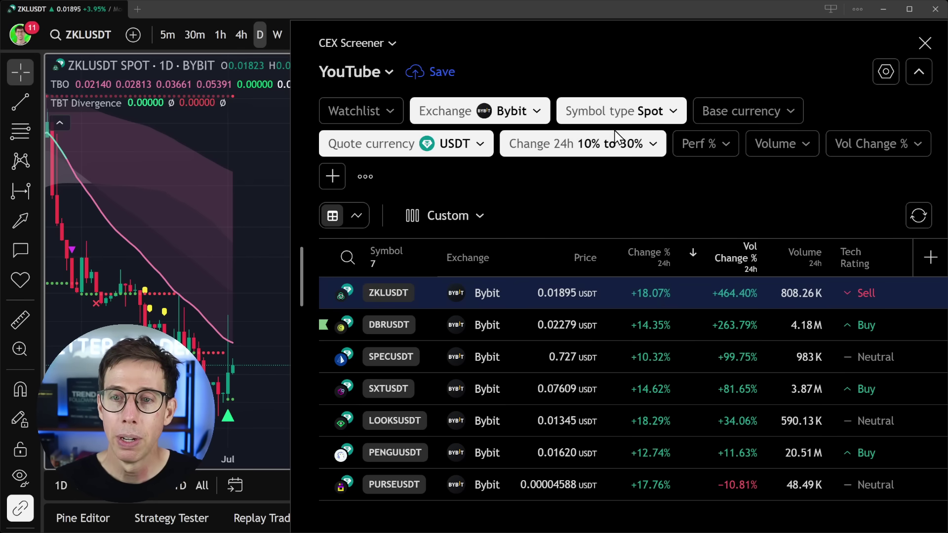
pyautogui.click(651, 143)
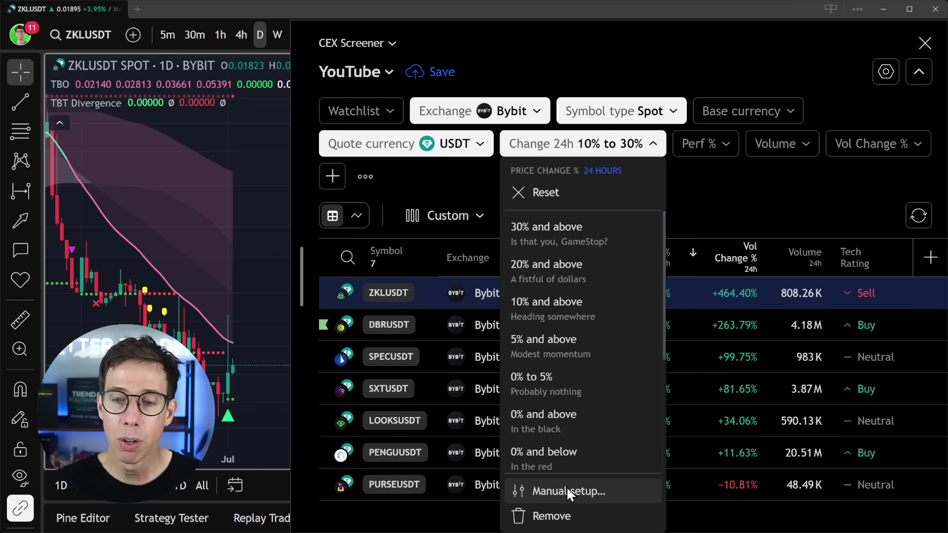
pyautogui.click(701, 195)
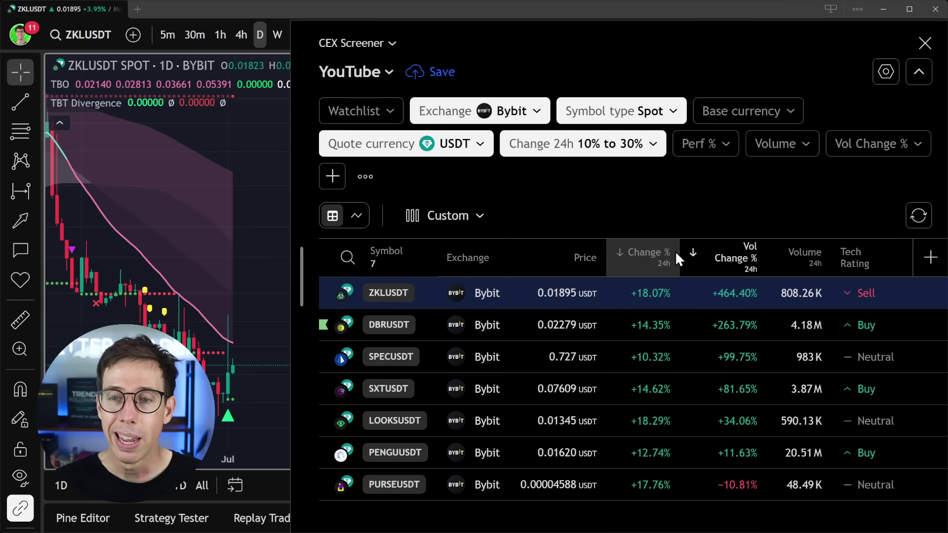
pyautogui.click(648, 265)
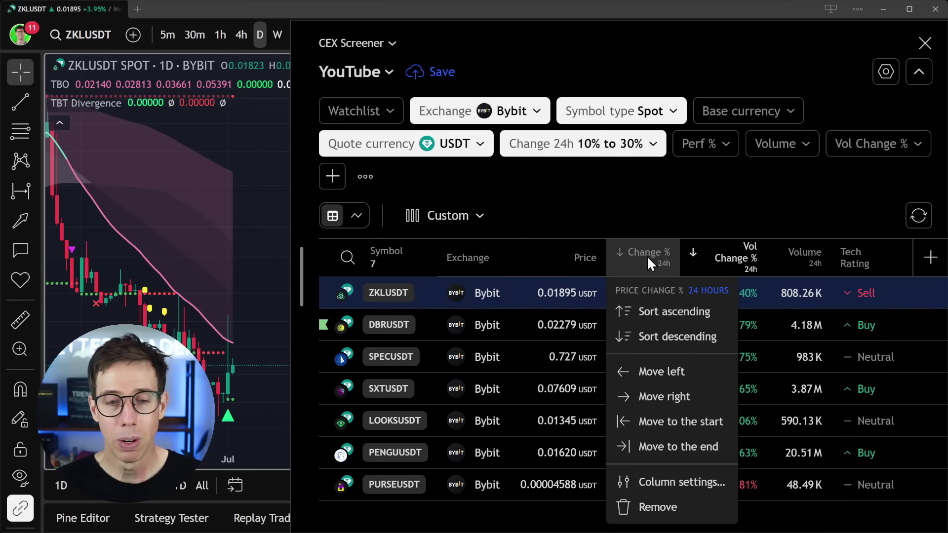
pyautogui.click(665, 483)
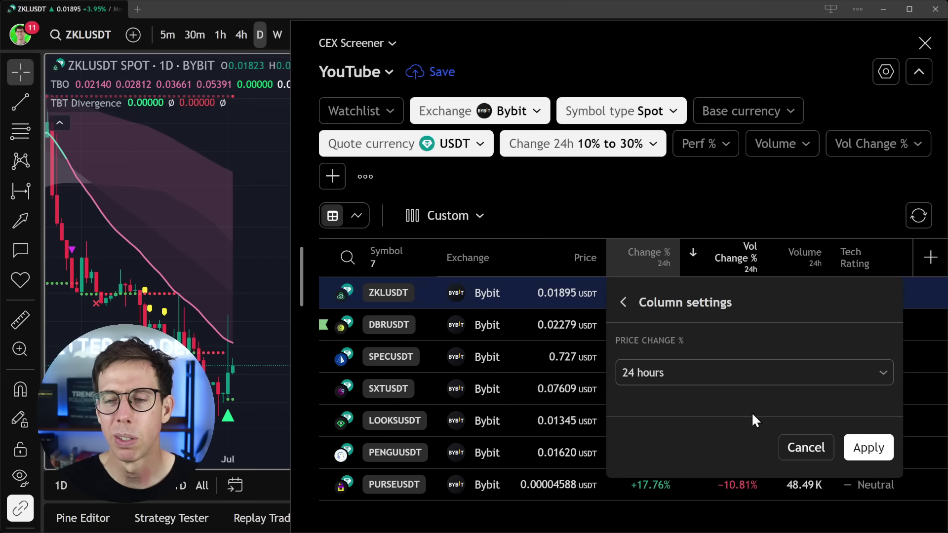
pyautogui.click(623, 302)
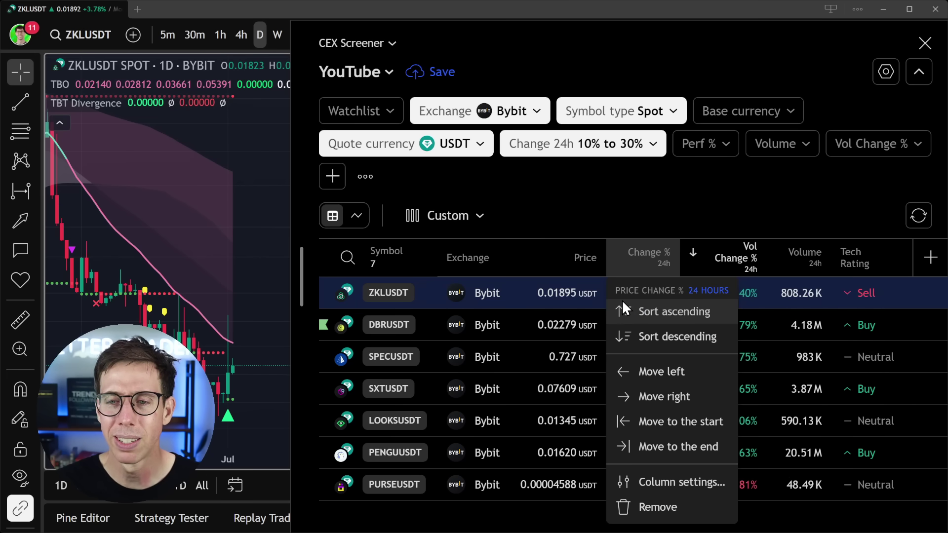
pyautogui.click(647, 208)
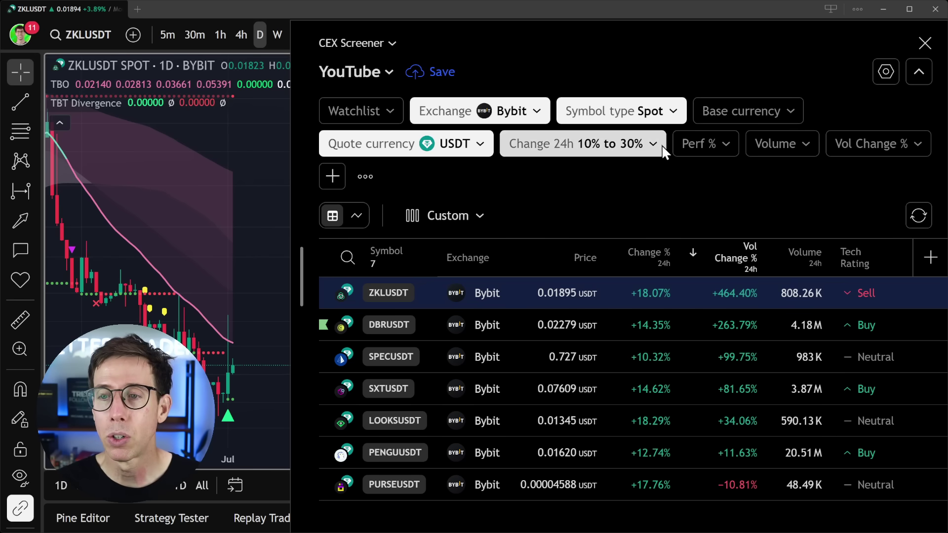
# Step: Search the available filters for "volume" and add a 24-hour Volume Change % filter to the screener
pyautogui.click(333, 176)
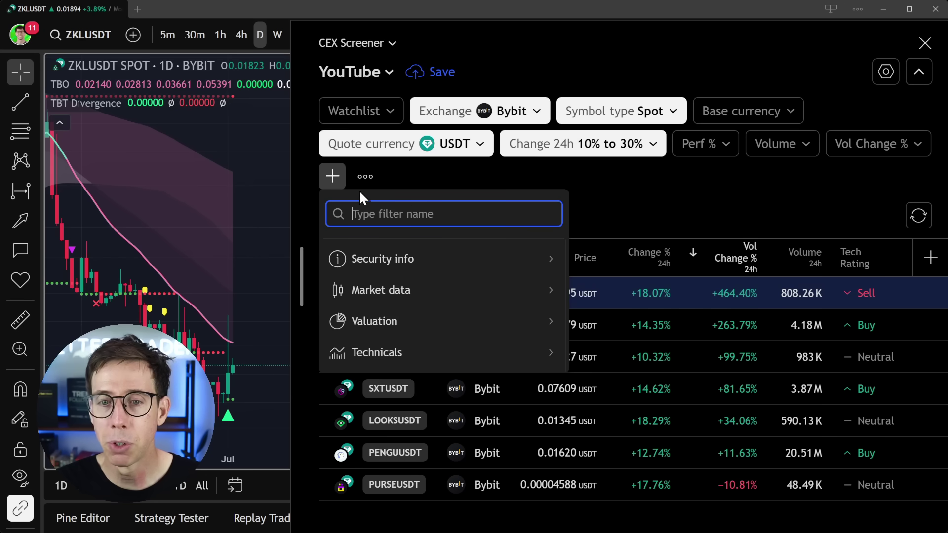
pyautogui.write('volume')
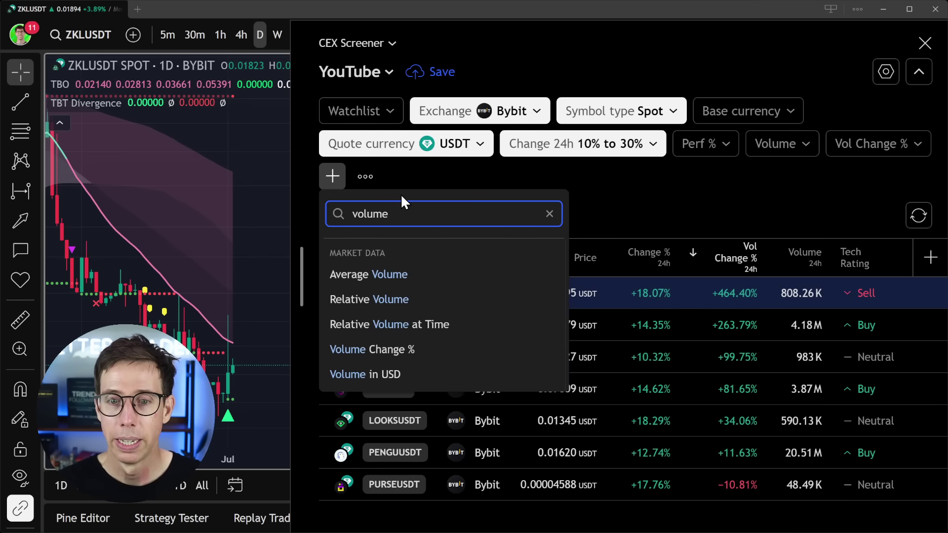
pyautogui.click(353, 352)
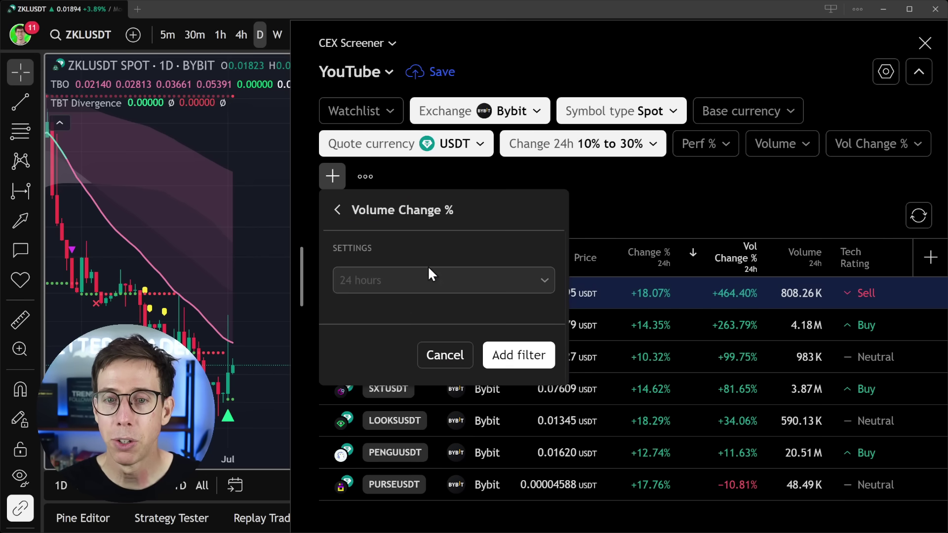
pyautogui.click(519, 354)
# Step: Manually set the new 24-hour Vol Change % filter to above 10% and apply it
pyautogui.click(413, 175)
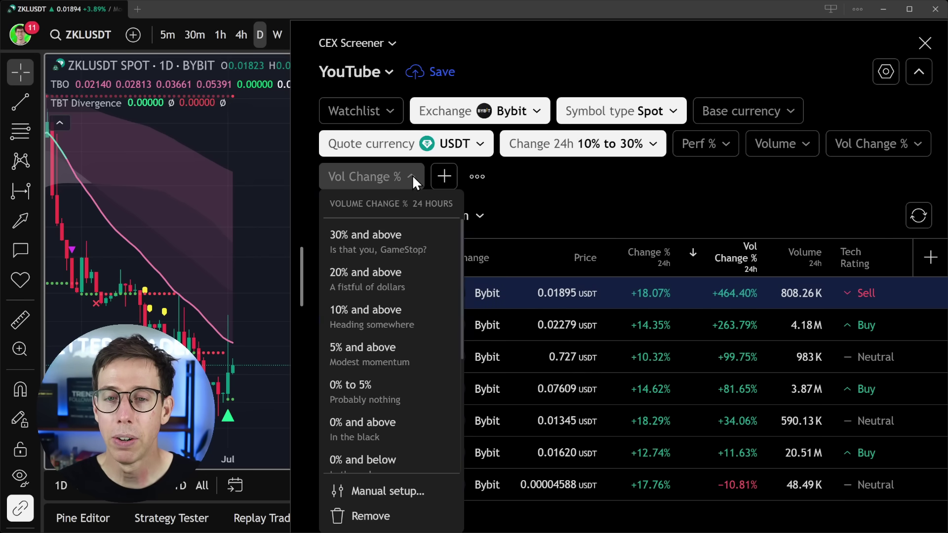
pyautogui.click(378, 492)
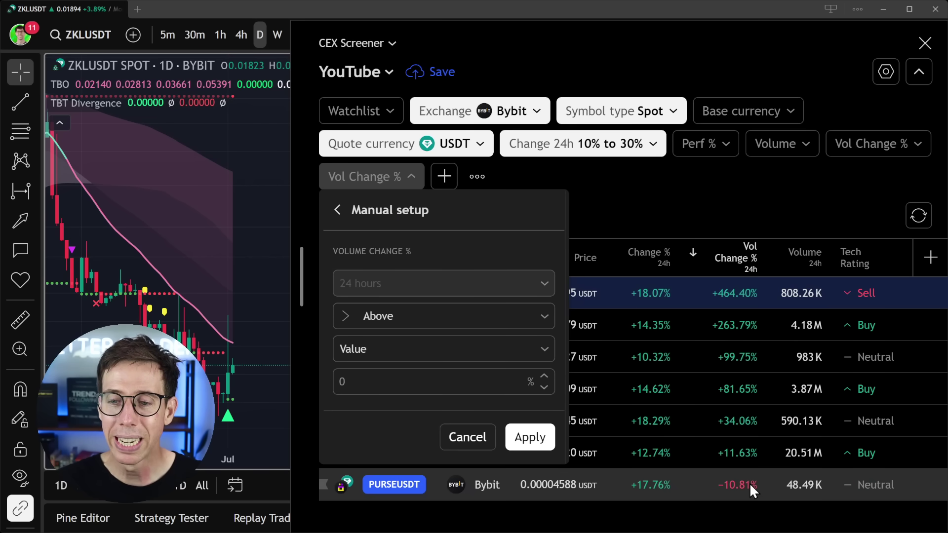
pyautogui.click(445, 316)
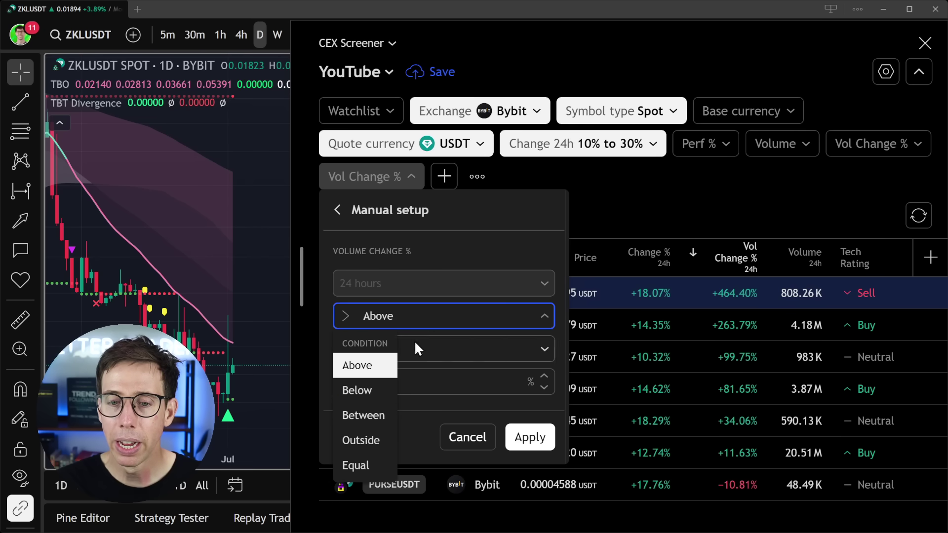
pyautogui.click(466, 251)
pyautogui.click(410, 385)
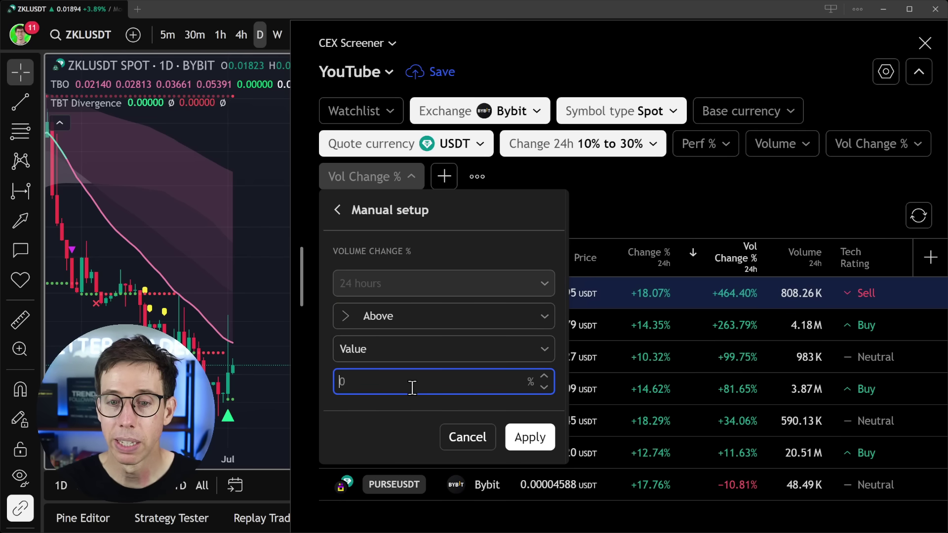
pyautogui.write('10')
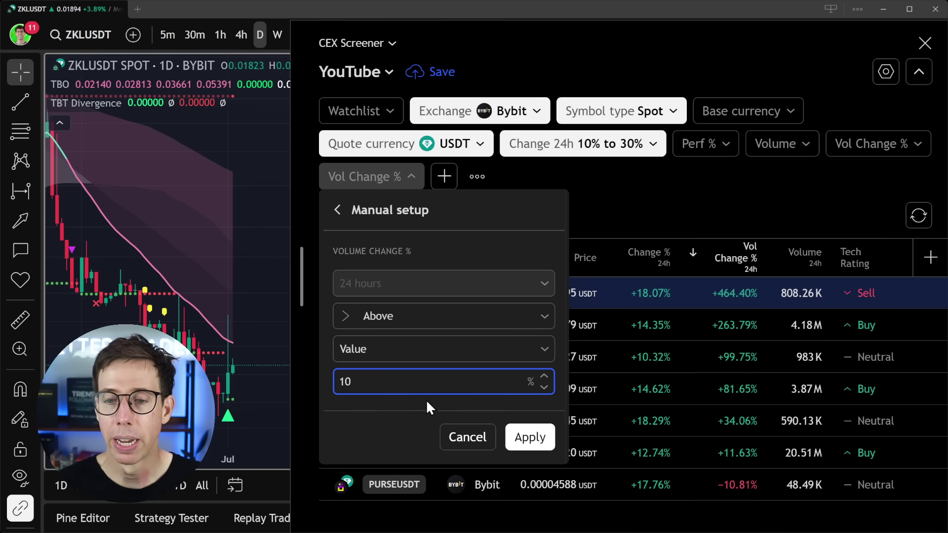
pyautogui.click(529, 437)
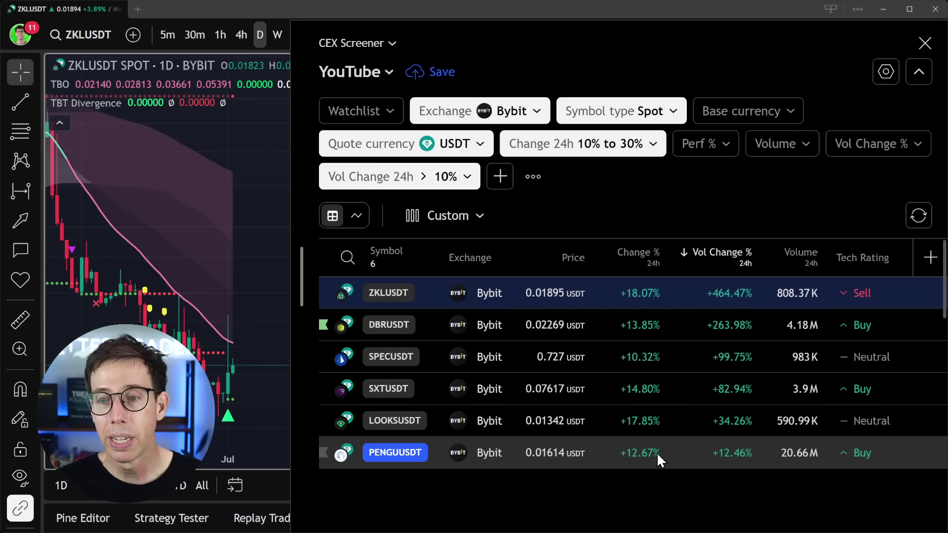
# Step: Load PENGUUSDT, LOOKSUSDT, SXTUSDT and SPECUSDT from the results one after another to view their charts
pyautogui.click(405, 454)
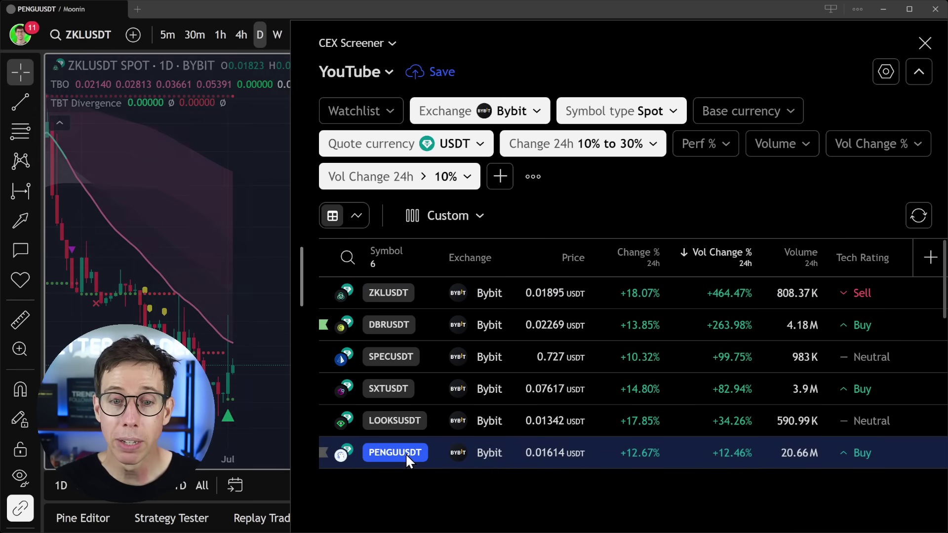
pyautogui.click(394, 422)
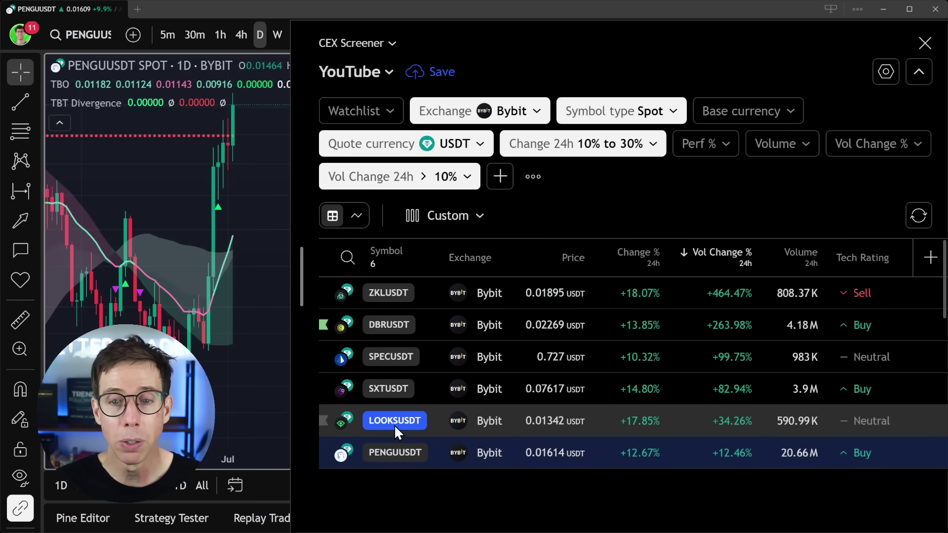
pyautogui.click(398, 390)
pyautogui.click(397, 356)
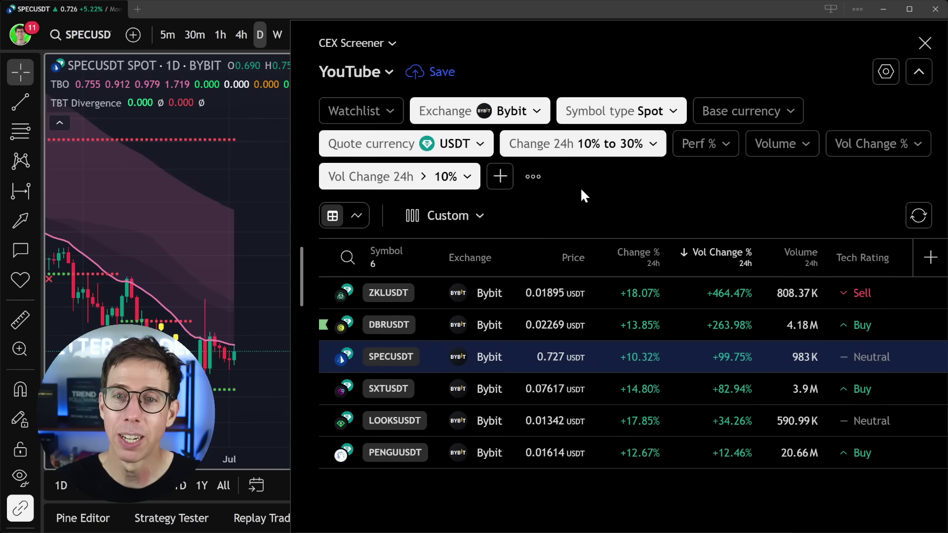
# Step: Remove the Tech Rating column from the results table
pyautogui.click(869, 258)
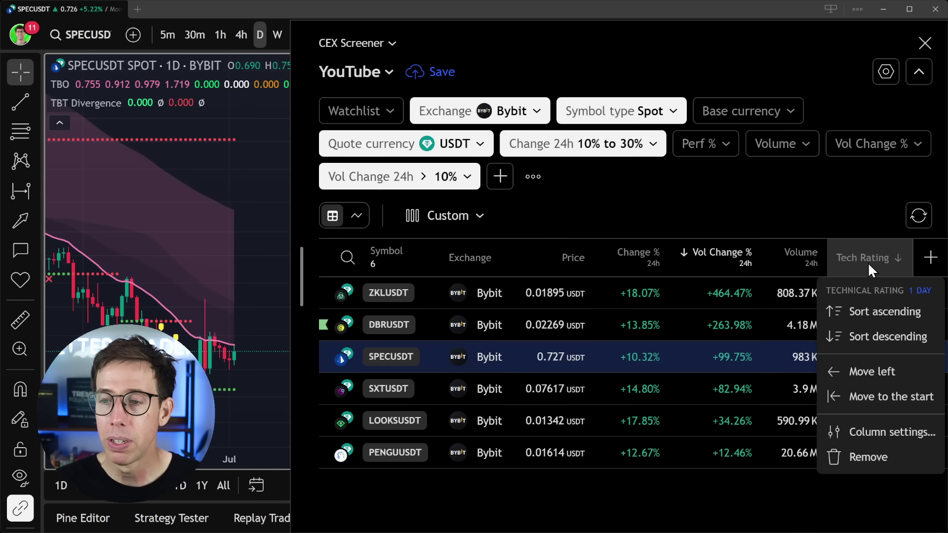
pyautogui.click(869, 457)
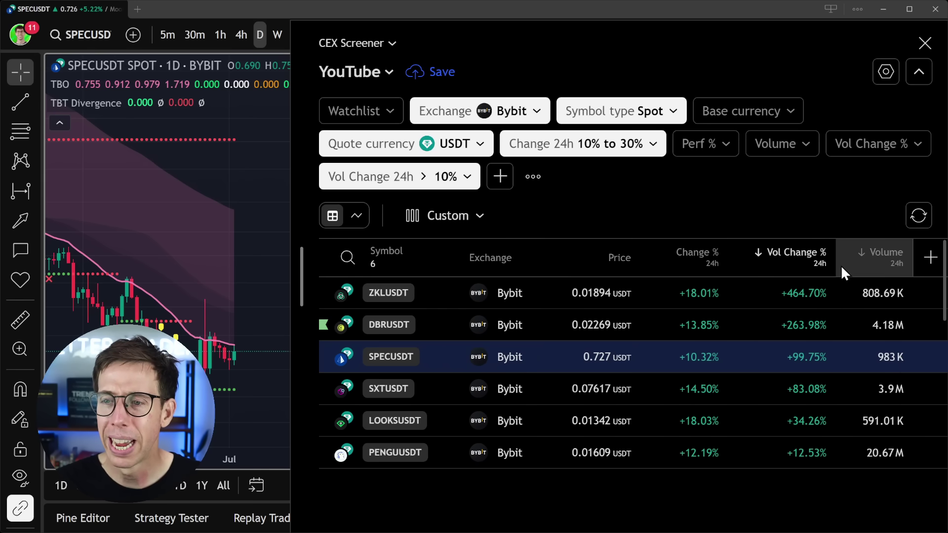
pyautogui.click(877, 258)
pyautogui.click(855, 208)
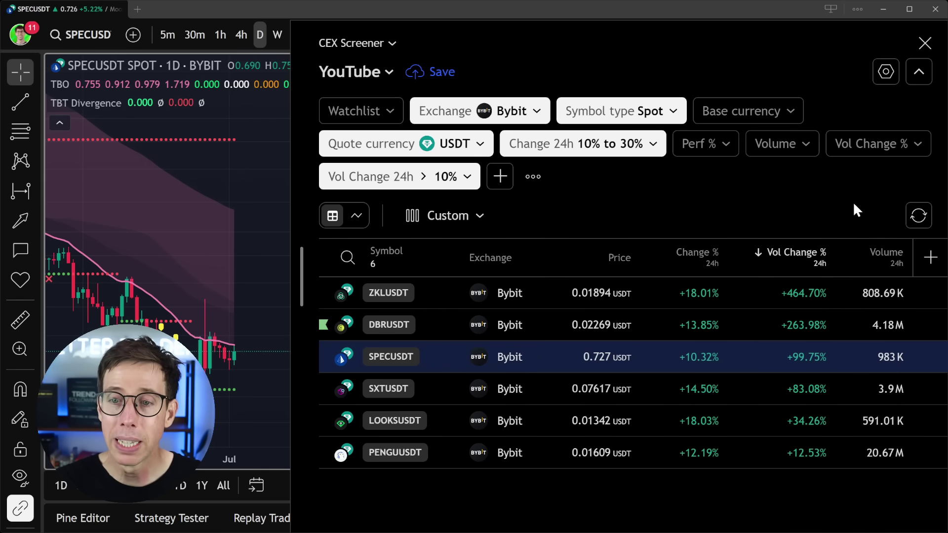
# Step: Add an Exponential Moving Average column with length 50 and a 1 day timeframe to the results table
pyautogui.click(931, 257)
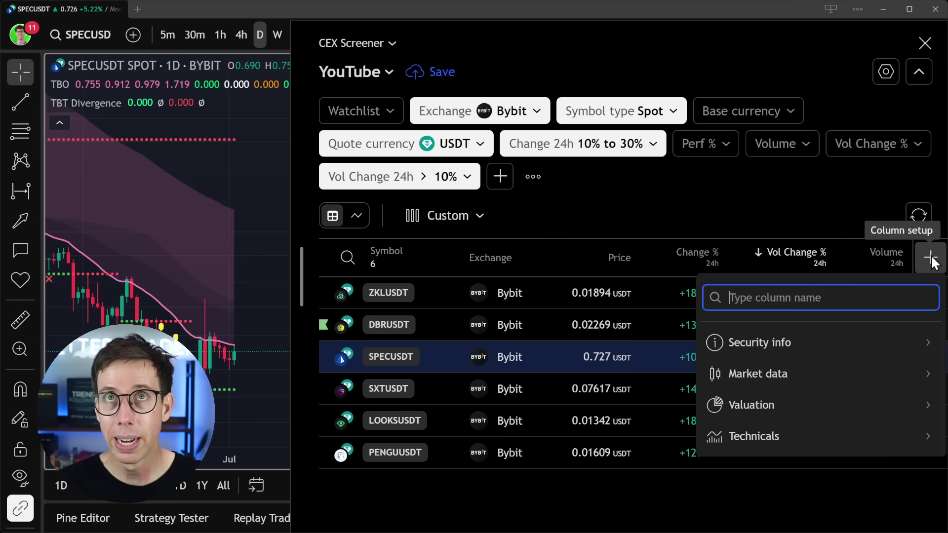
pyautogui.write('ma')
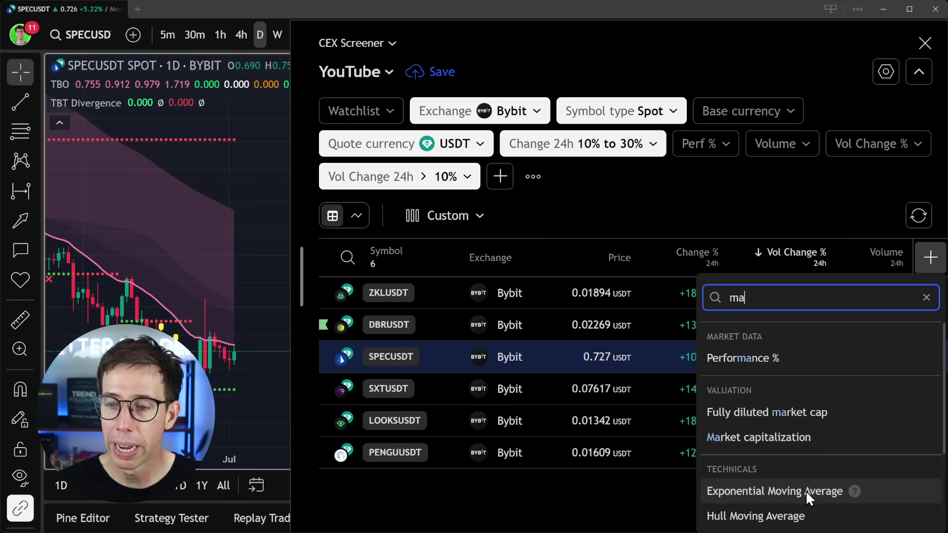
pyautogui.scroll(-3, 806, 491)
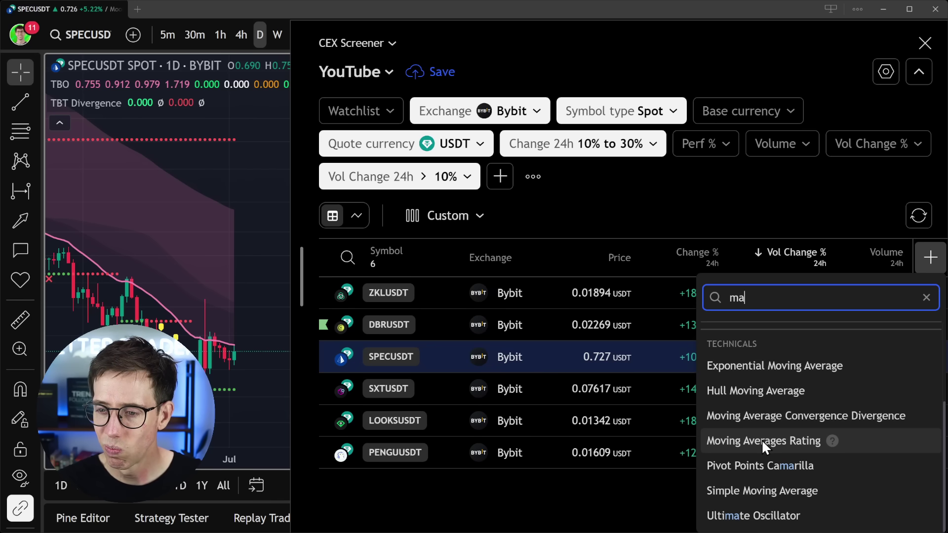
pyautogui.click(769, 367)
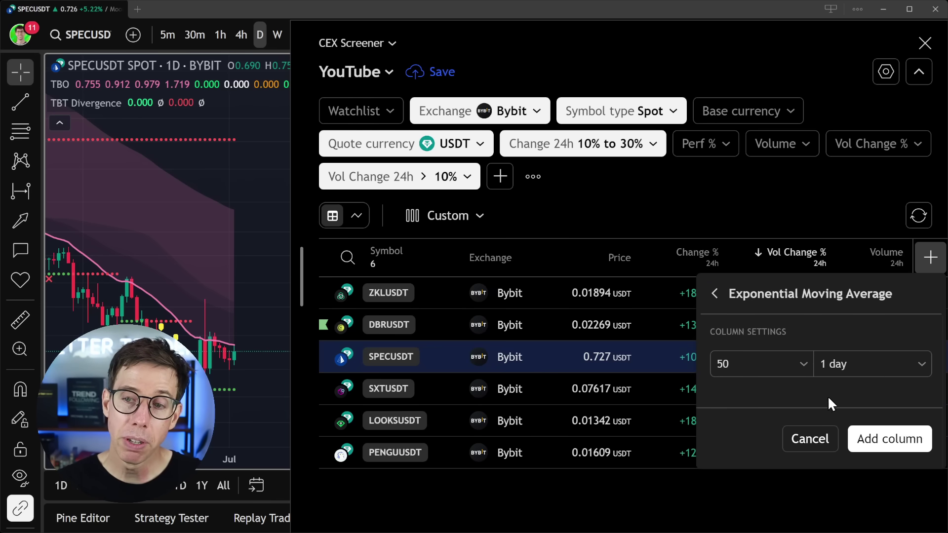
pyautogui.click(894, 441)
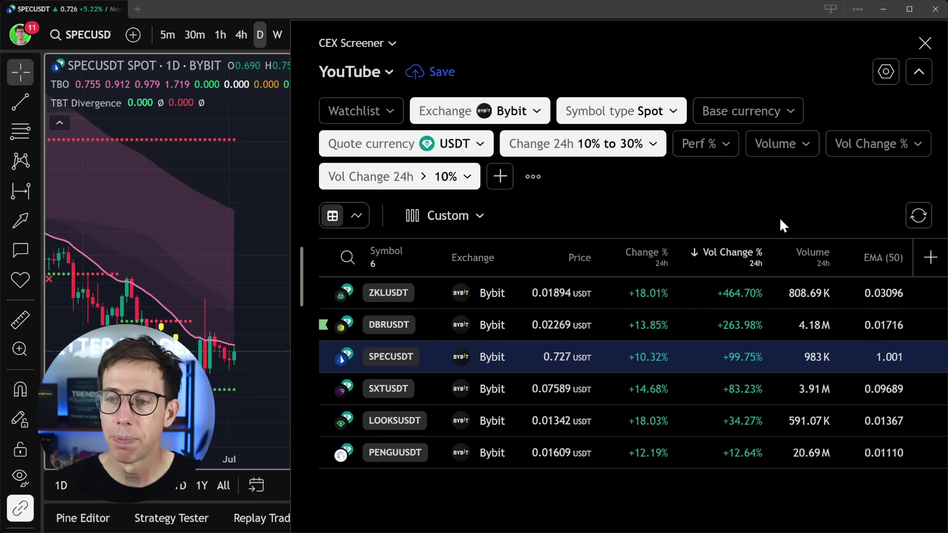
pyautogui.click(874, 257)
pyautogui.click(718, 216)
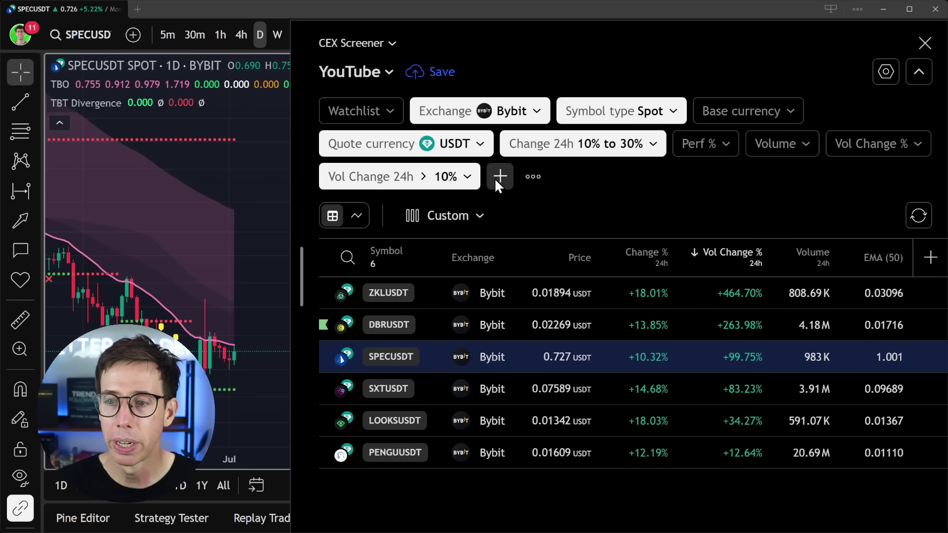
# Step: Search the available filters for "ema" and add an Exponential Moving Average filter to the screener
pyautogui.click(499, 178)
pyautogui.write('ema')
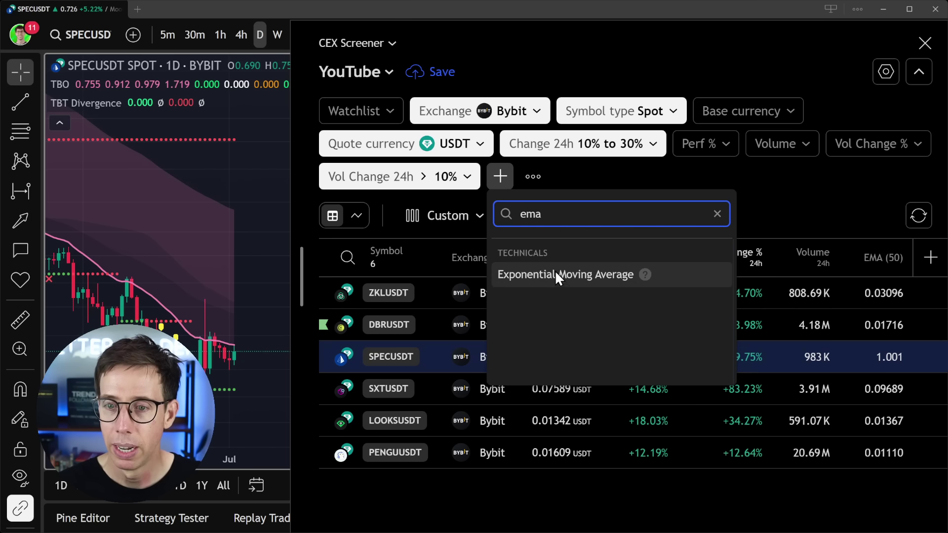
pyautogui.click(558, 275)
pyautogui.click(695, 359)
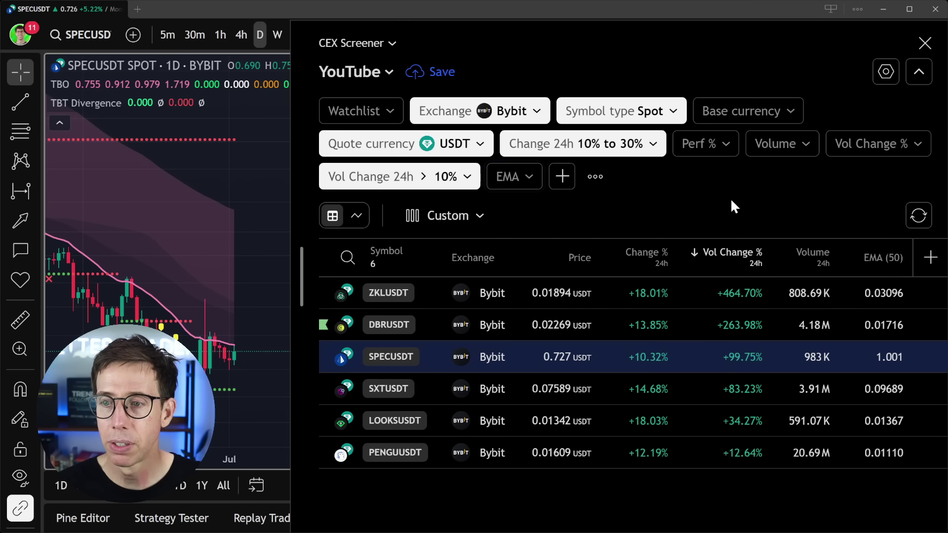
# Step: Set the EMA filter to show pairs whose 50-period, 1 day EMA is Below Price, and apply it
pyautogui.click(530, 177)
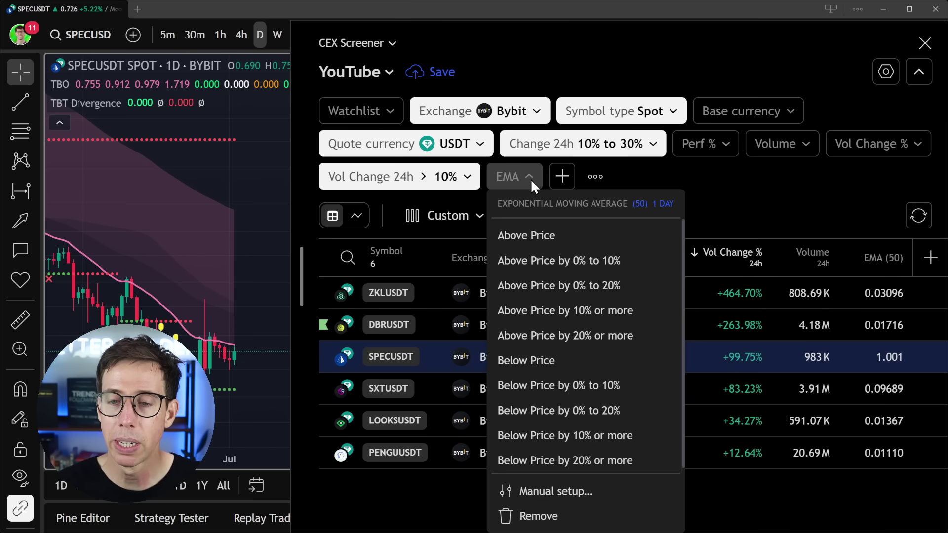
pyautogui.click(573, 487)
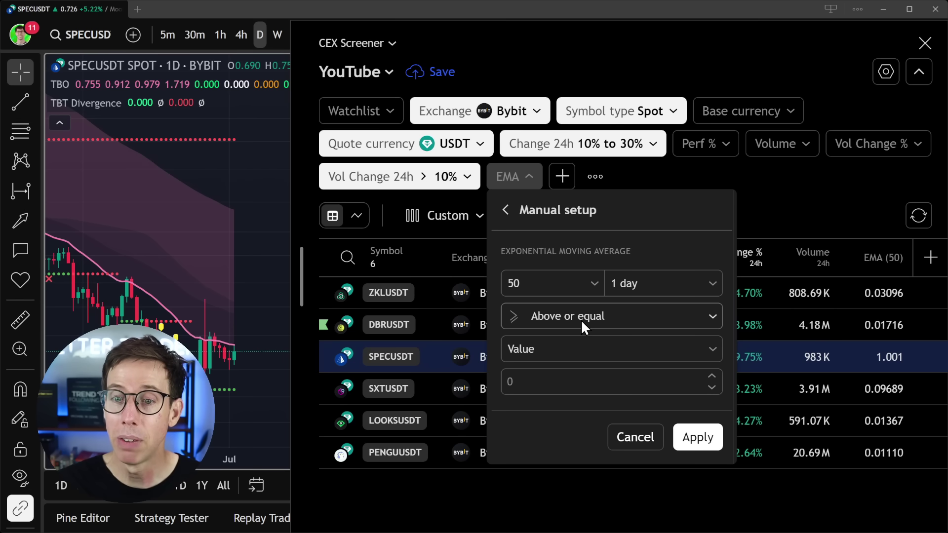
pyautogui.click(693, 353)
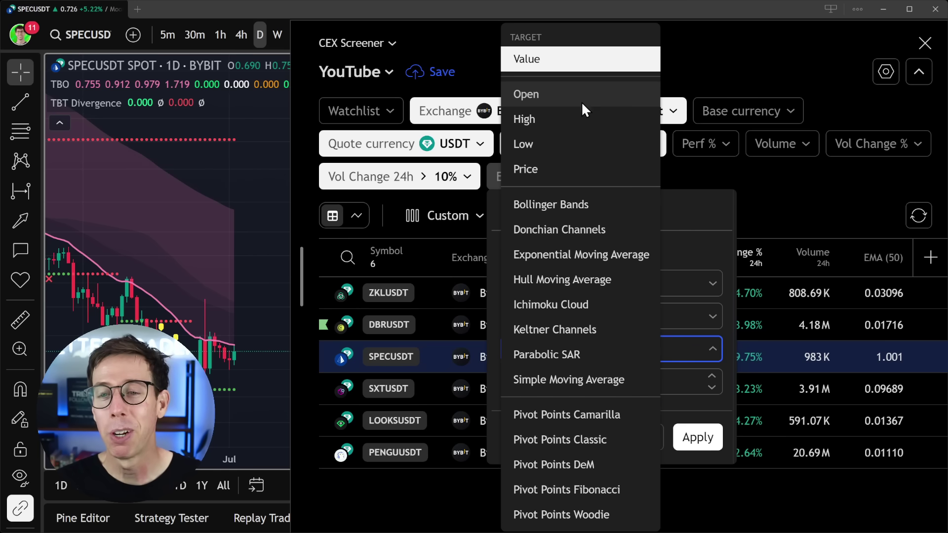
pyautogui.click(547, 168)
pyautogui.click(653, 316)
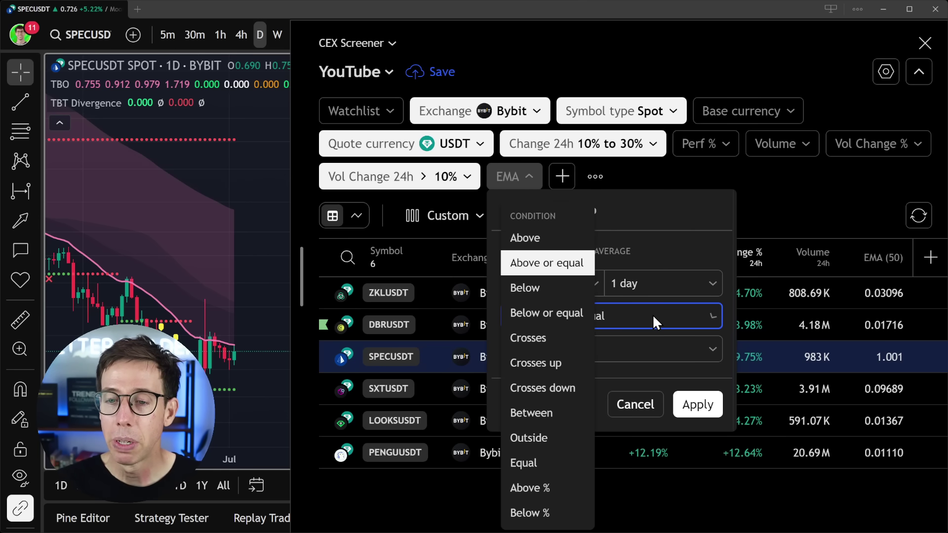
pyautogui.click(526, 292)
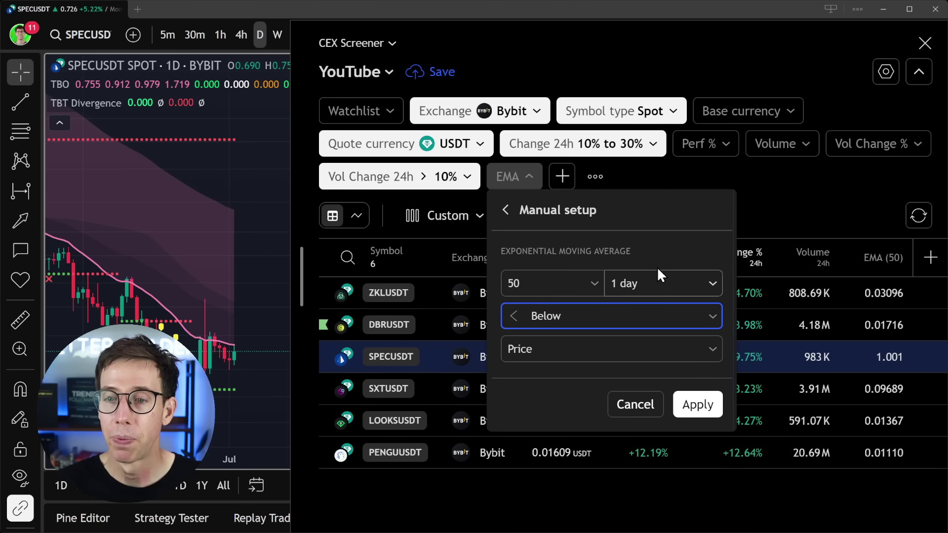
pyautogui.click(706, 404)
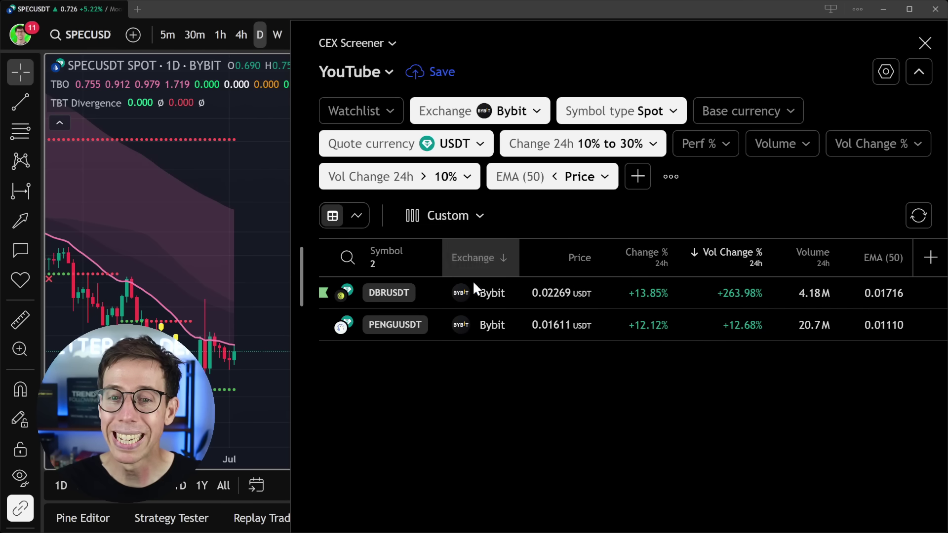
# Step: Load DBRUSDT and PENGUUSDT from the filtered results one after another to view their charts
pyautogui.click(403, 291)
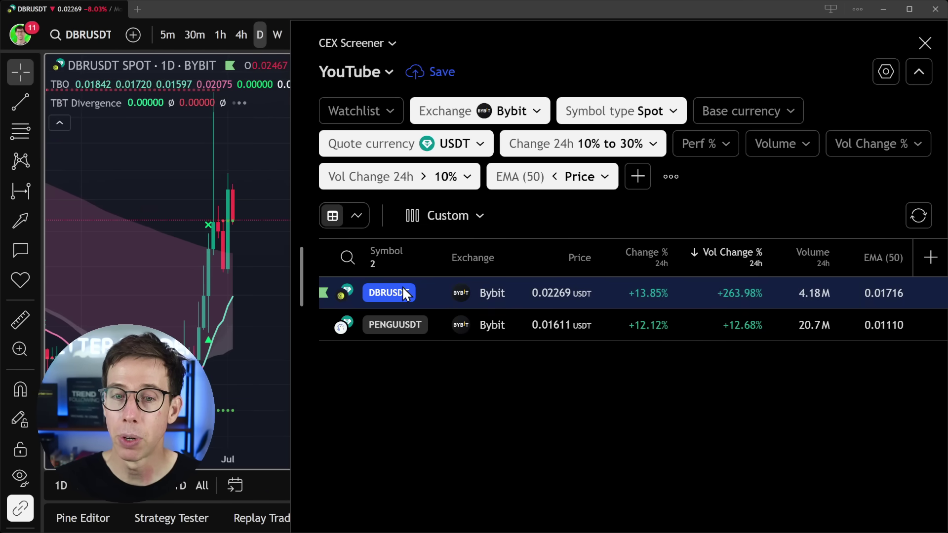
pyautogui.click(402, 324)
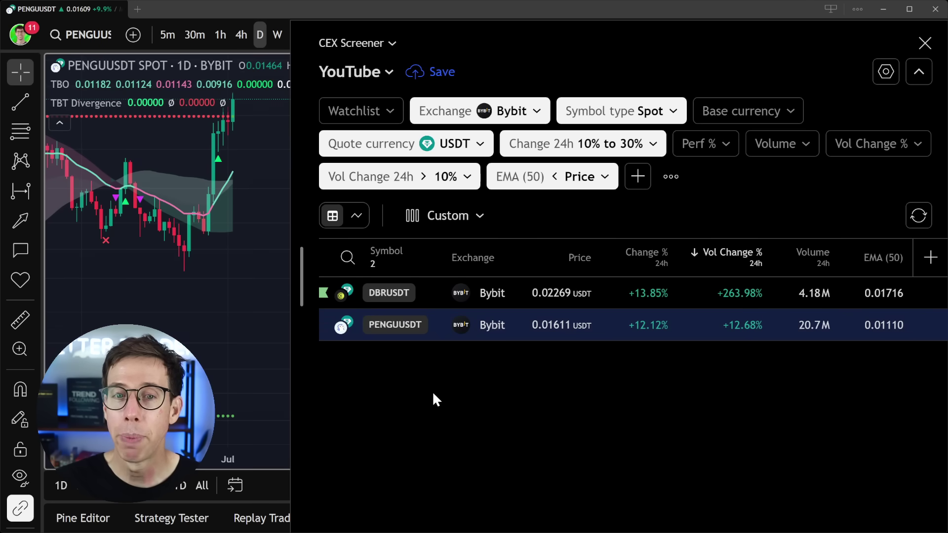
pyautogui.click(604, 177)
pyautogui.click(217, 303)
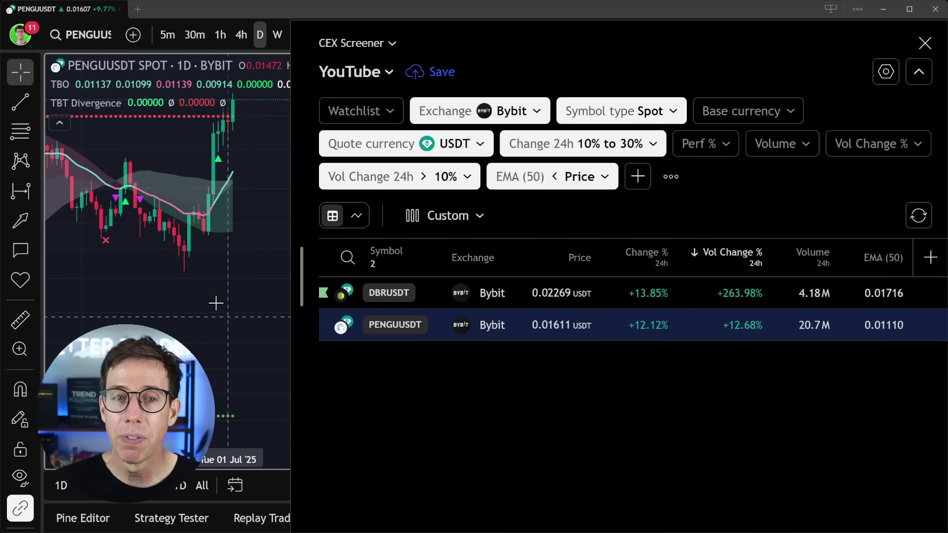
# Step: Hide the TBO and TBT Divergence indicators on the PENGUUSDT chart and narrow the screener to enlarge the chart area
pyautogui.click(81, 84)
pyautogui.click(134, 103)
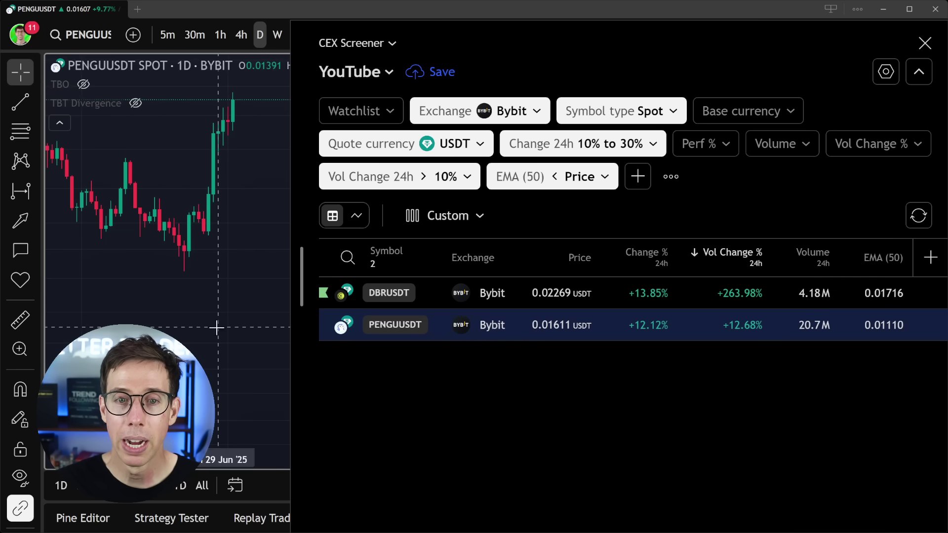
pyautogui.moveTo(306, 271); pyautogui.dragTo(596, 296)
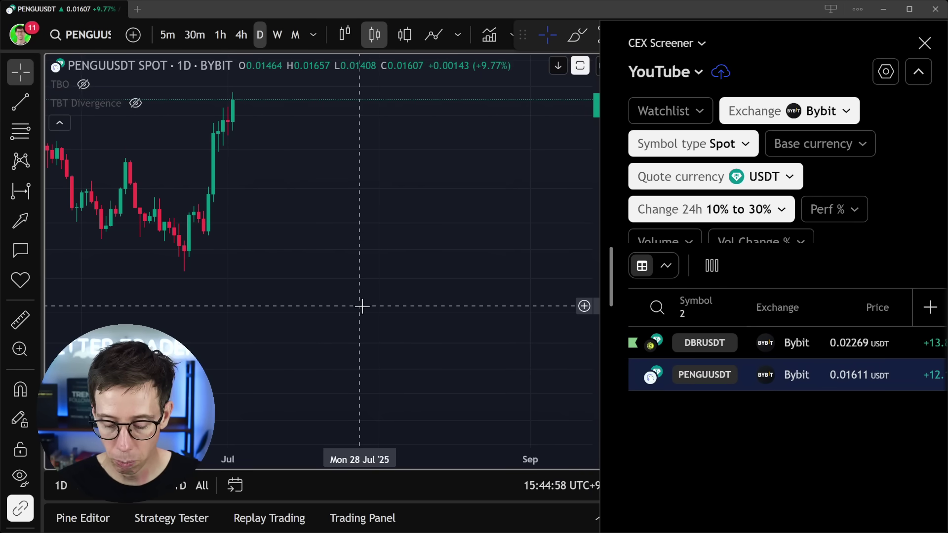
# Step: Search the indicators for "ema" and add Moving Average Exponential to the PENGUUSDT chart
pyautogui.press('/')
pyautogui.write('ema')
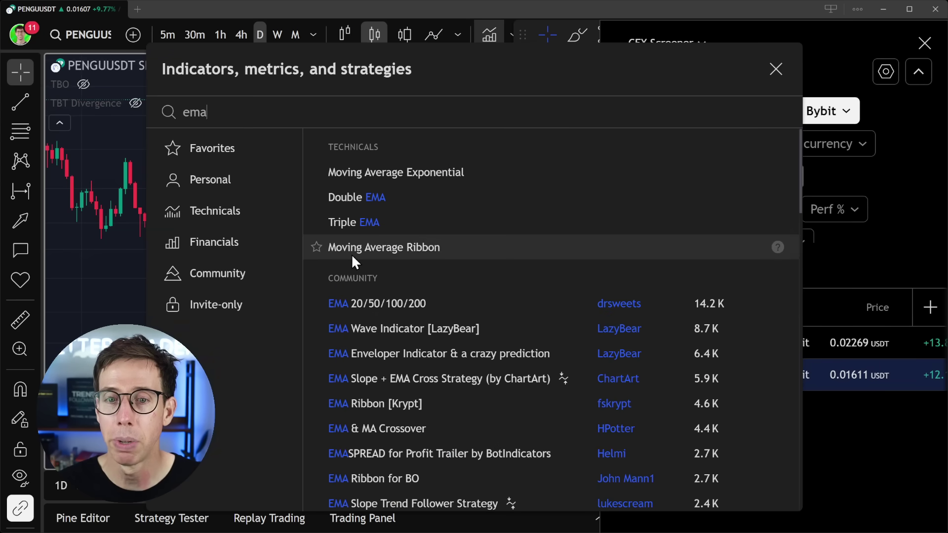
pyautogui.click(426, 174)
pyautogui.press('Escape')
# Step: Set the length of the chart's EMA indicator to 50
pyautogui.moveTo(53, 121)
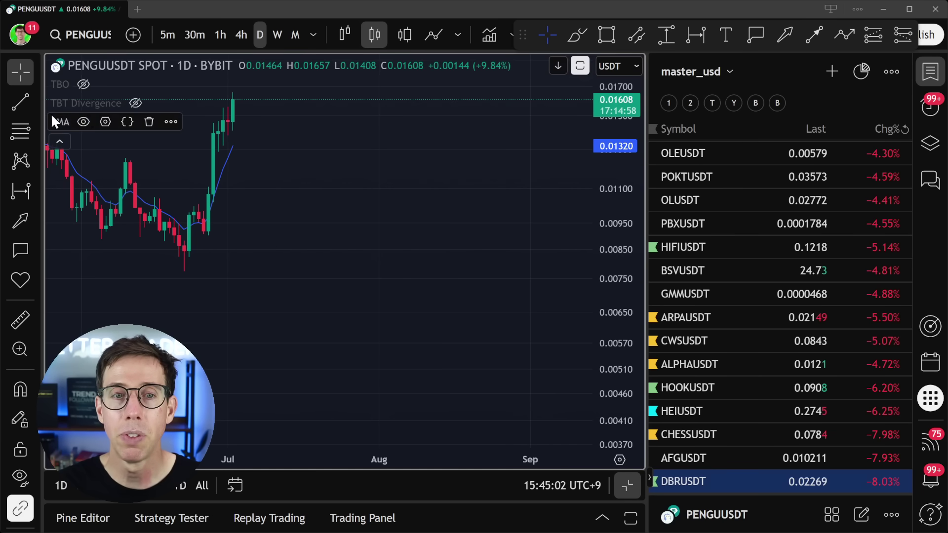
pyautogui.click(105, 123)
pyautogui.click(451, 148)
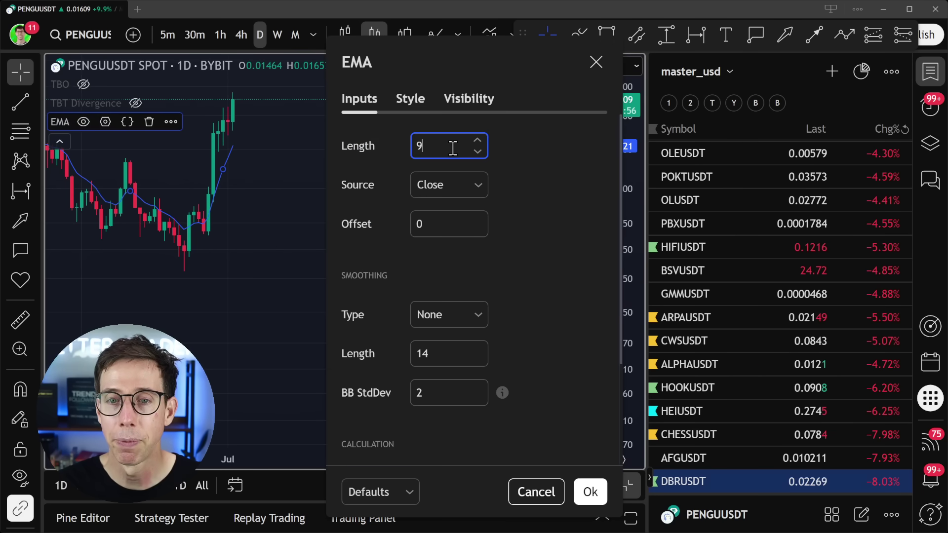
pyautogui.doubleClick(451, 148)
pyautogui.write('50')
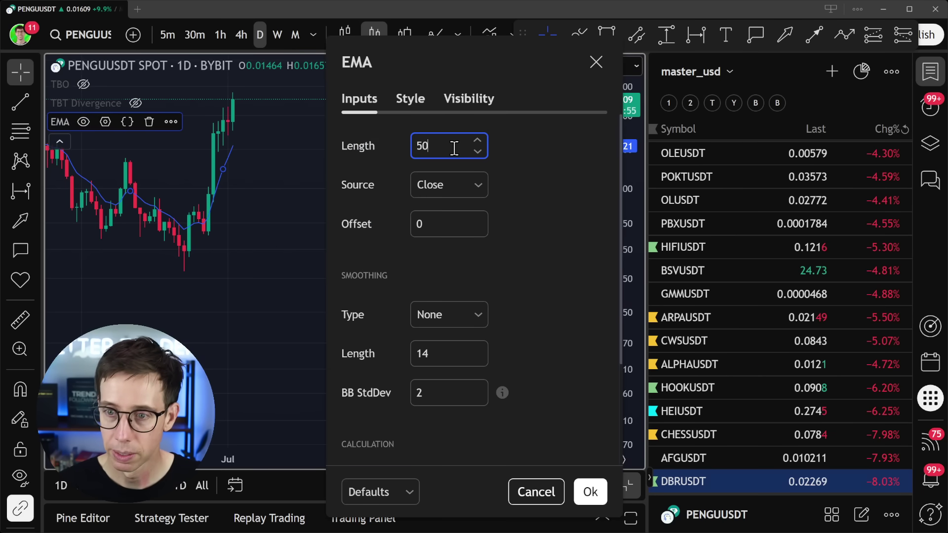
pyautogui.click(592, 494)
pyautogui.moveTo(277, 259); pyautogui.dragTo(496, 280)
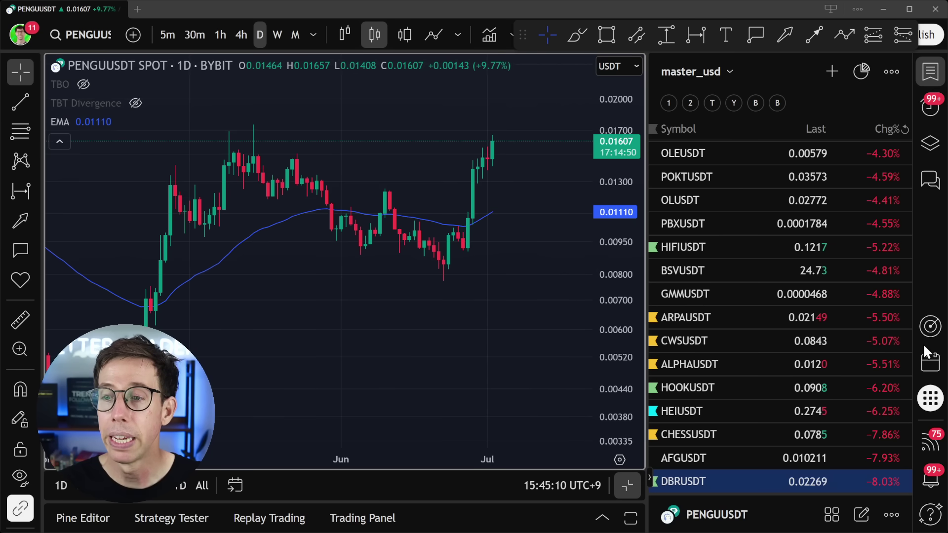
# Step: Reopen the CEX Screener at a wider size and set its auto refresh to every 1 minute
pyautogui.click(931, 326)
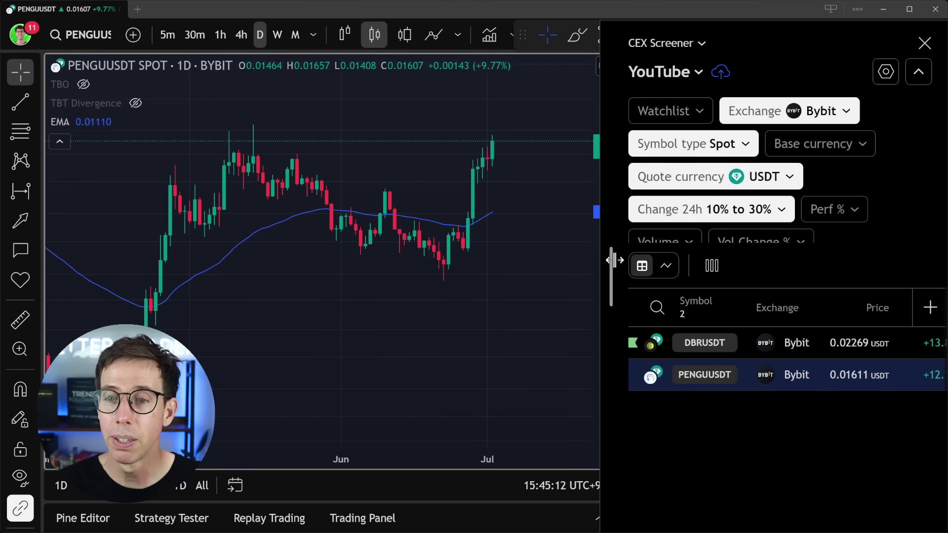
pyautogui.moveTo(613, 259); pyautogui.dragTo(298, 287)
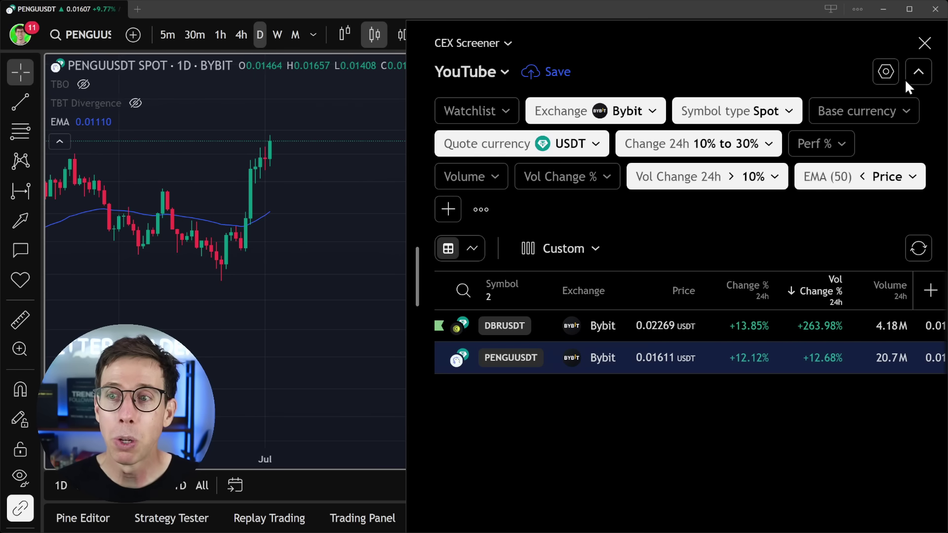
pyautogui.click(885, 72)
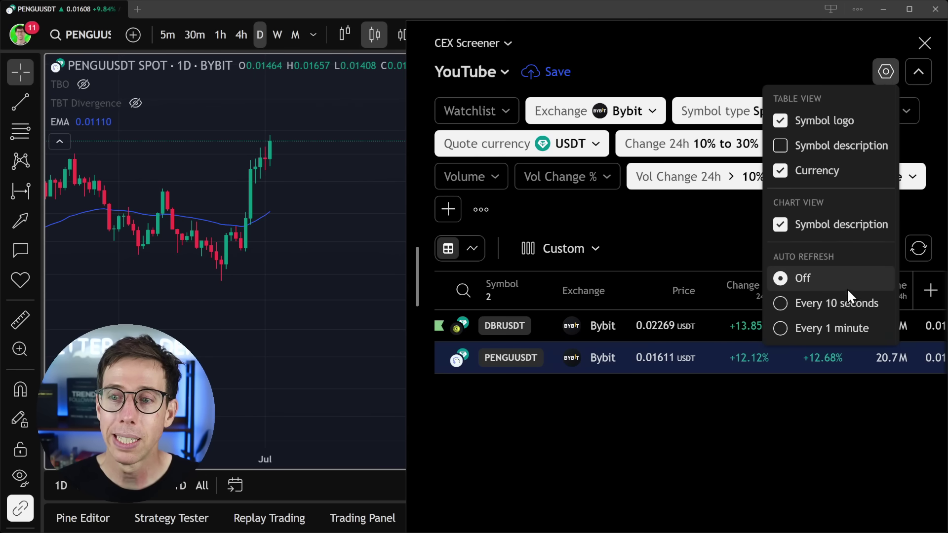
pyautogui.click(799, 336)
pyautogui.click(711, 221)
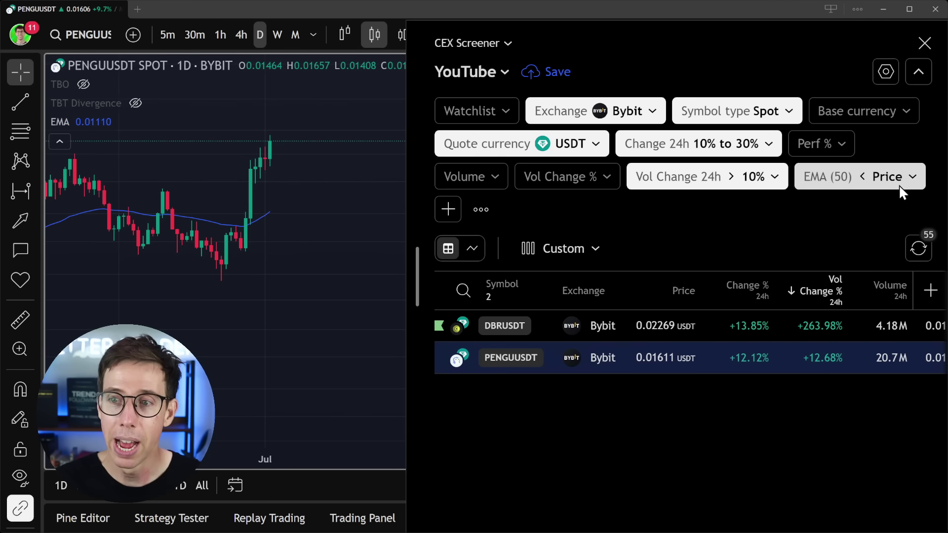
# Step: Change the interval of the EMA (50) below Price filter to 1 hour
pyautogui.click(912, 178)
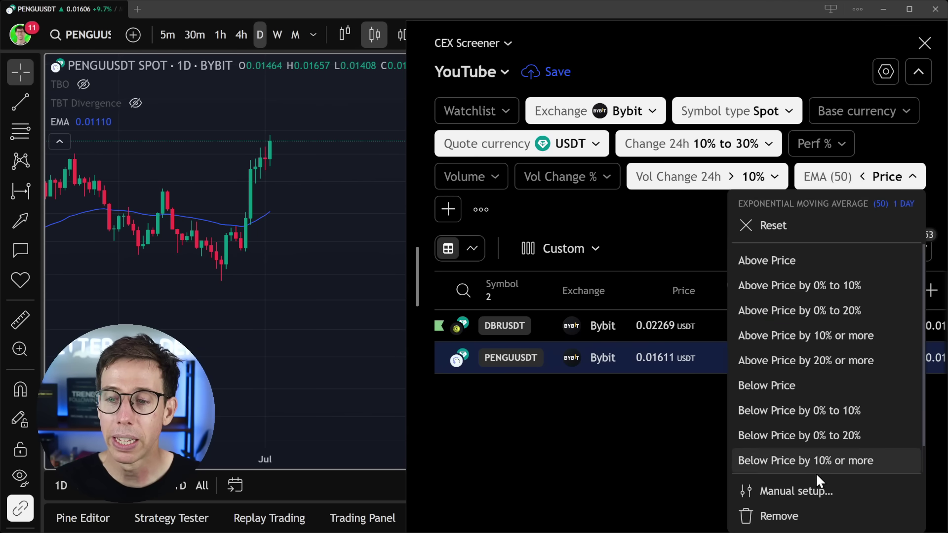
pyautogui.click(815, 485)
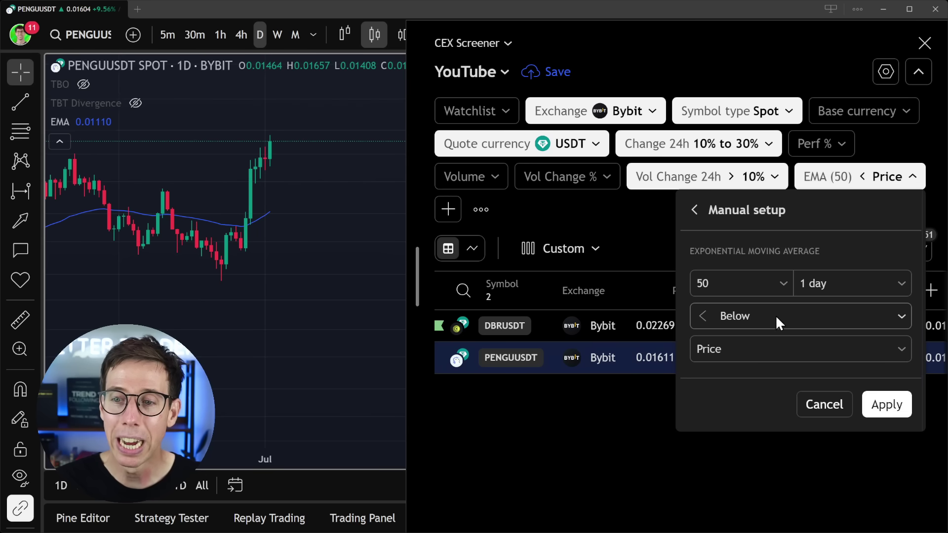
pyautogui.click(879, 281)
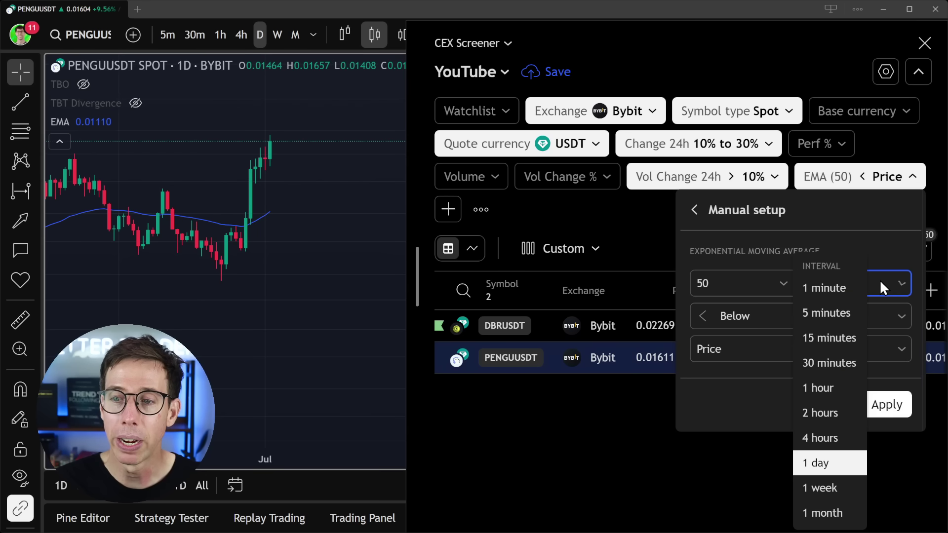
pyautogui.click(849, 391)
pyautogui.click(887, 404)
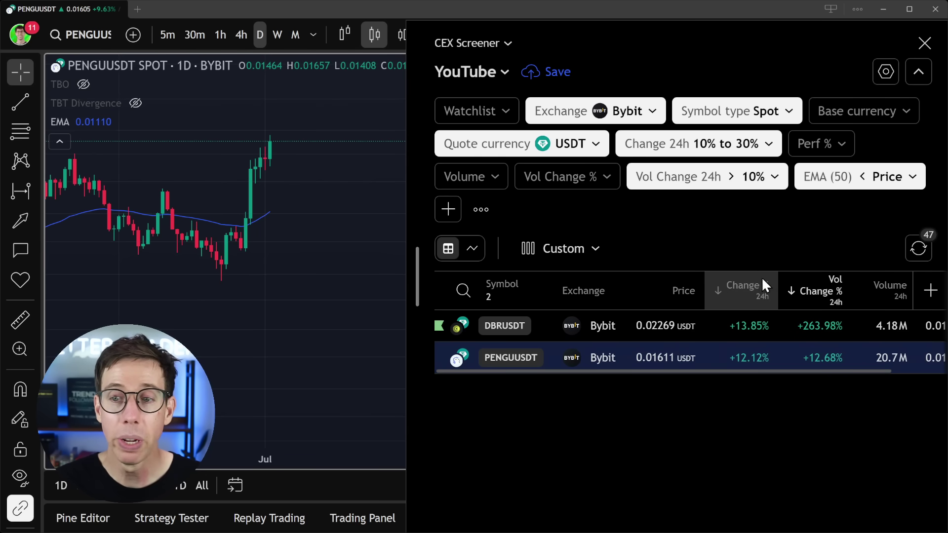
# Step: Switch the PENGUUSDT chart to the 1 hour timeframe
pyautogui.click(220, 35)
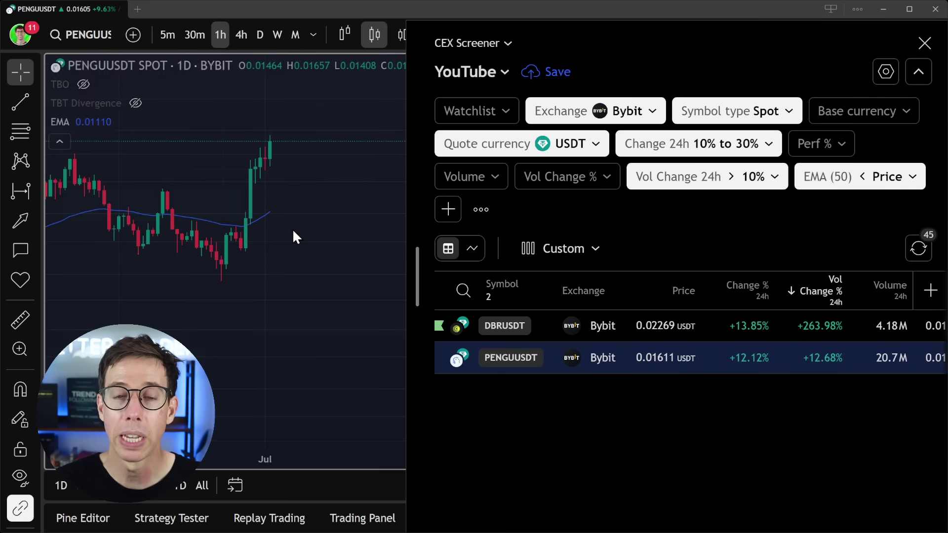
pyautogui.scroll(-5, 287, 232)
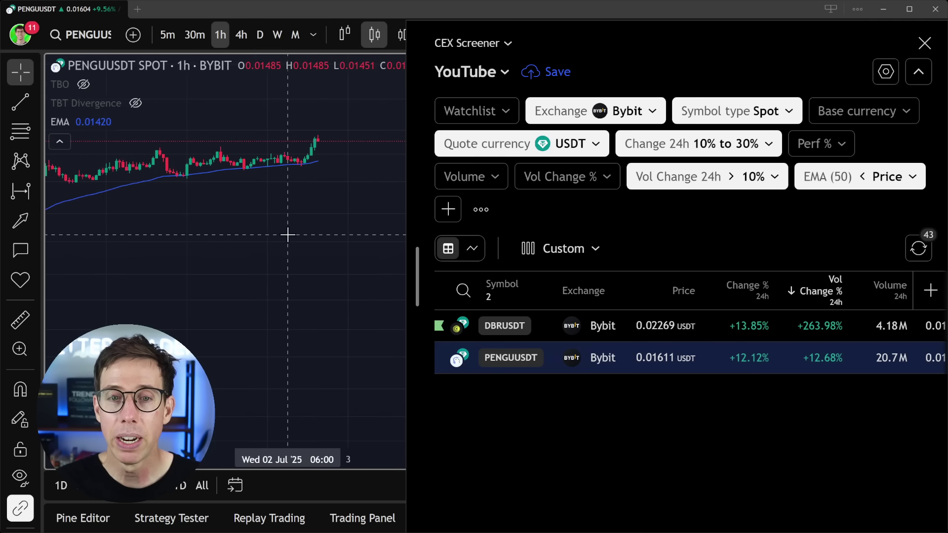
# Step: Refresh the screener results and load DBRUSDT on the chart
pyautogui.click(920, 248)
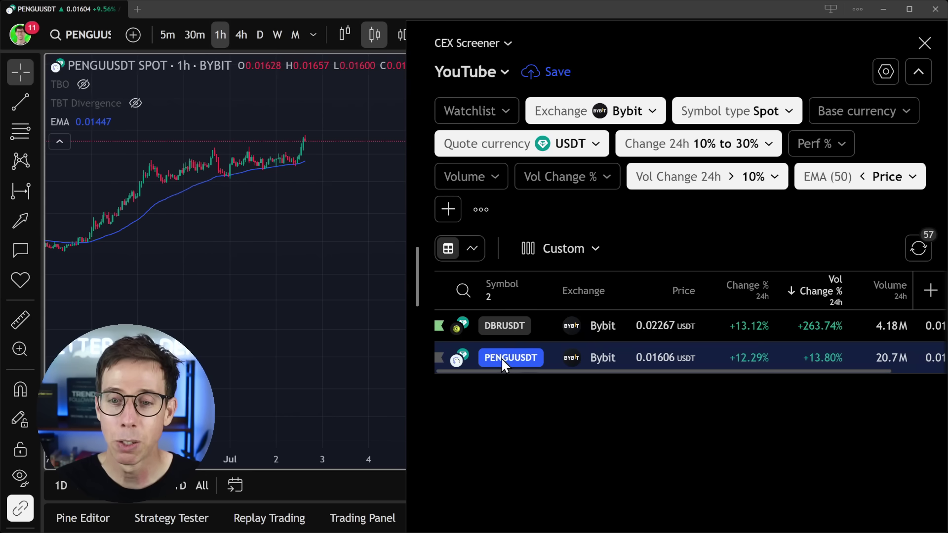
pyautogui.click(502, 324)
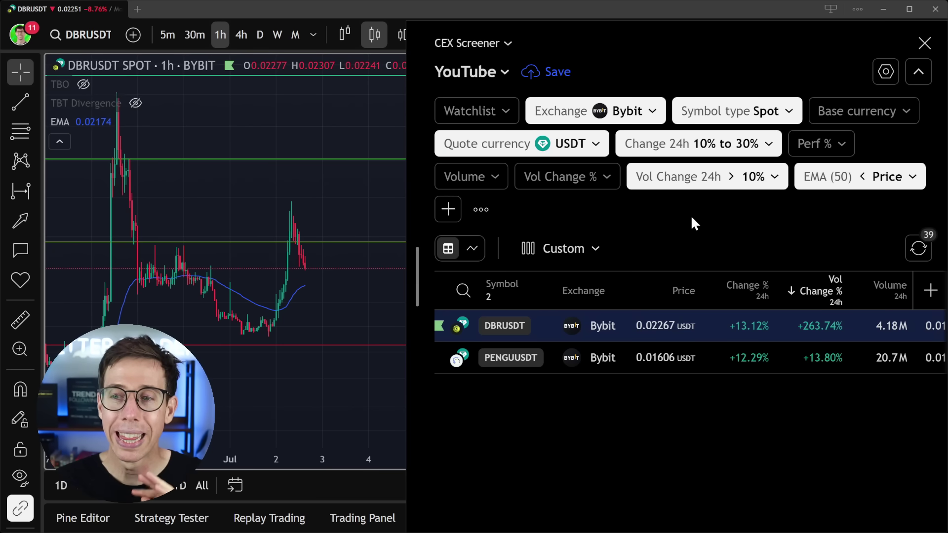
# Step: Save the changes to the YouTube screener
pyautogui.click(597, 250)
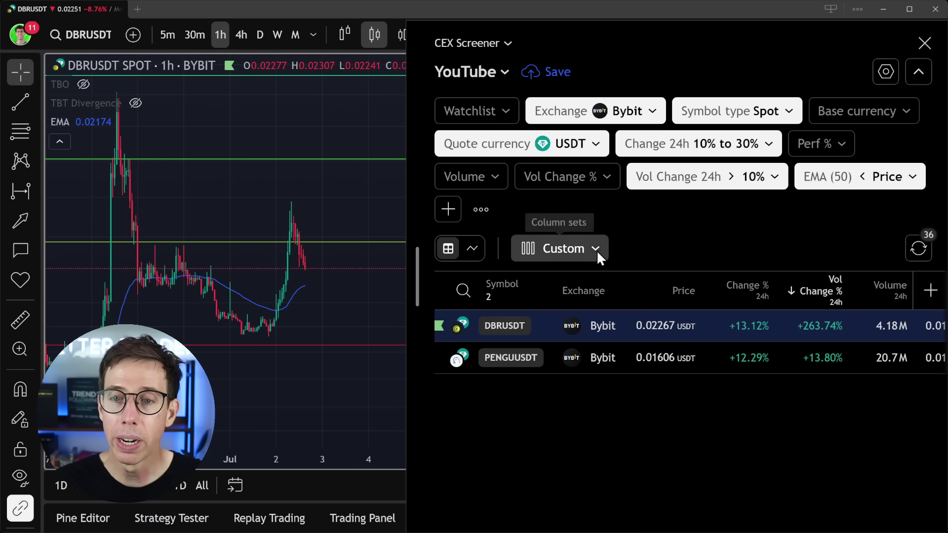
pyautogui.click(668, 239)
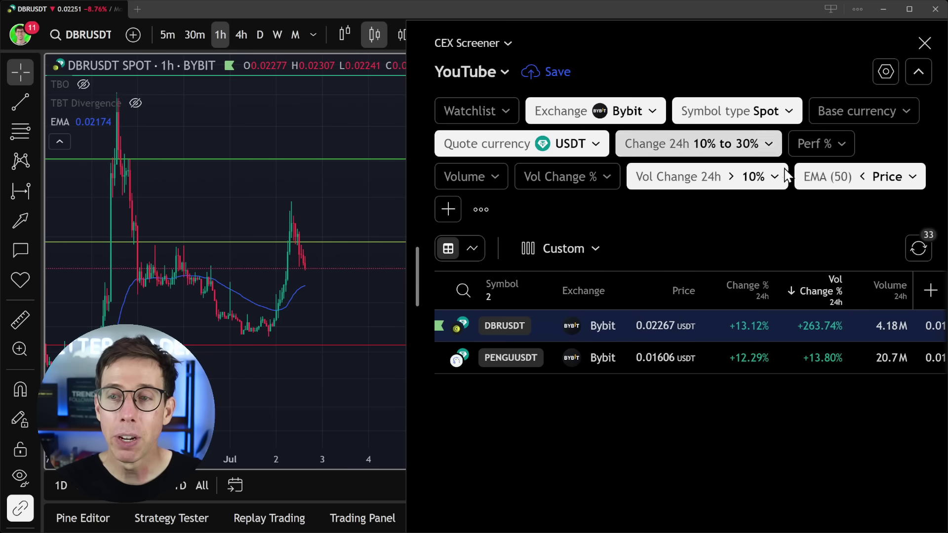
pyautogui.click(547, 74)
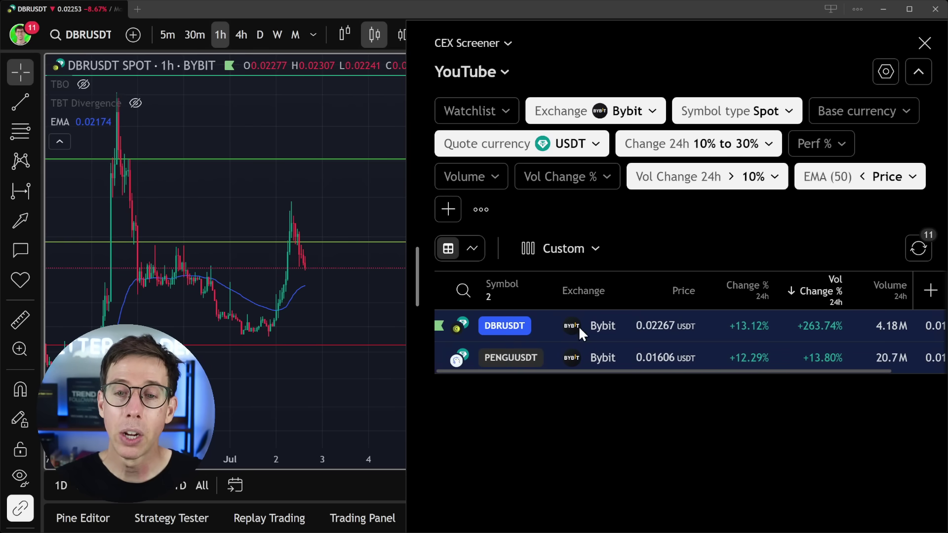
# Step: Add the selected DBRUSDT and PENGUUSDT pairs to a new watchlist named "intrady scalping" and close the screener
pyautogui.rightClick(704, 353)
pyautogui.moveTo(777, 472)
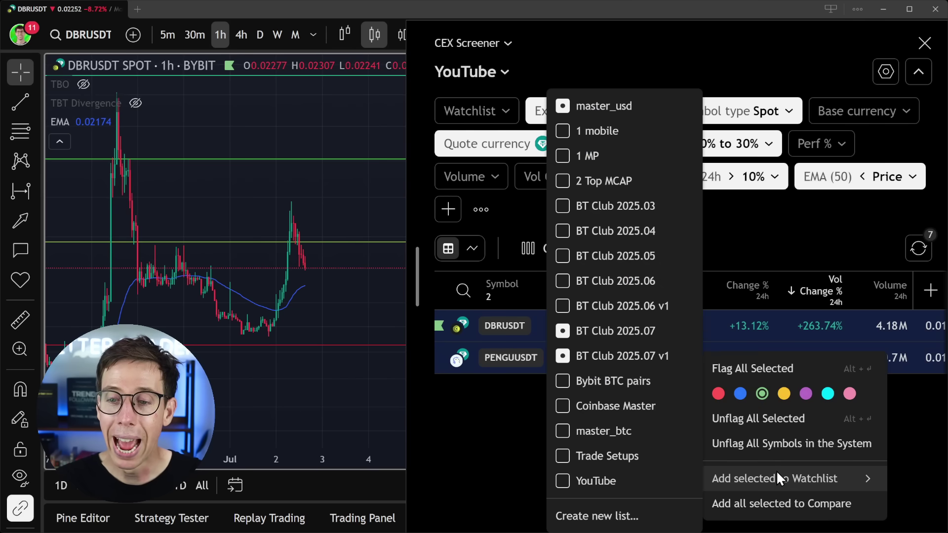
pyautogui.click(617, 516)
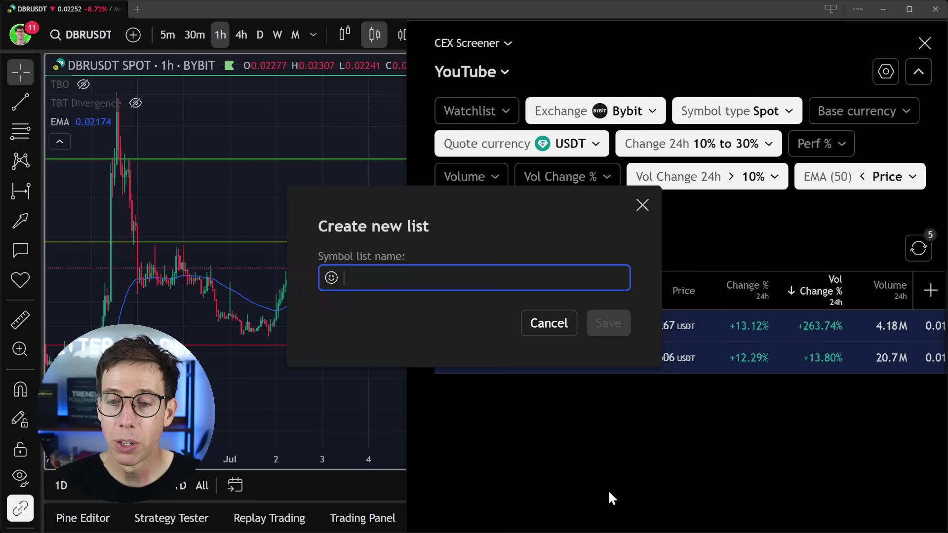
pyautogui.write('intr')
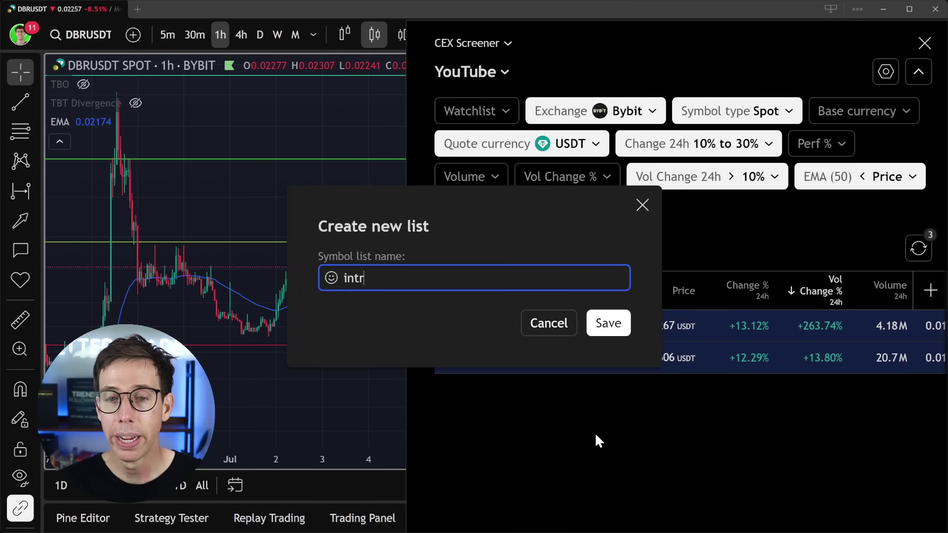
pyautogui.write('ady scaoping')
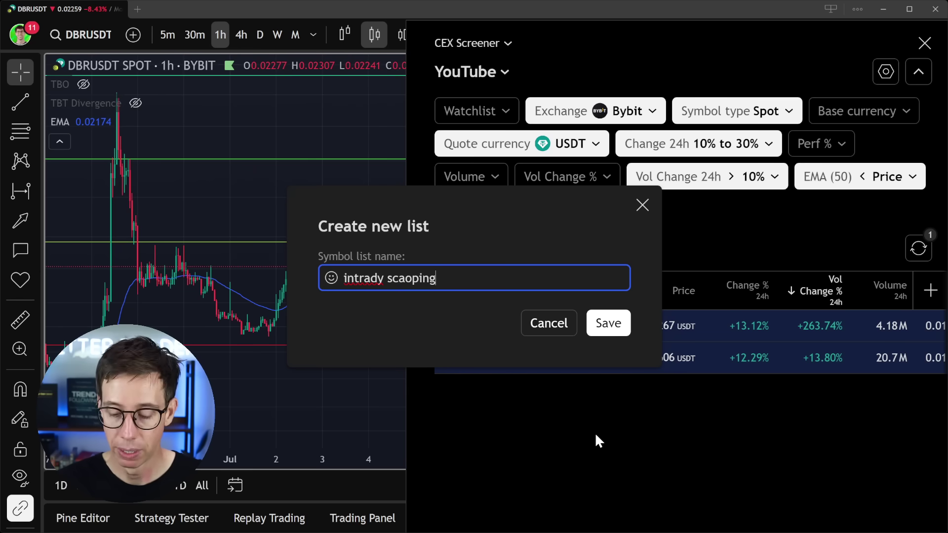
pyautogui.press('BackSpace')
pyautogui.press('BackSpace')
pyautogui.press('BackSpace')
pyautogui.press('BackSpace')
pyautogui.press('BackSpace')
pyautogui.write('lping')
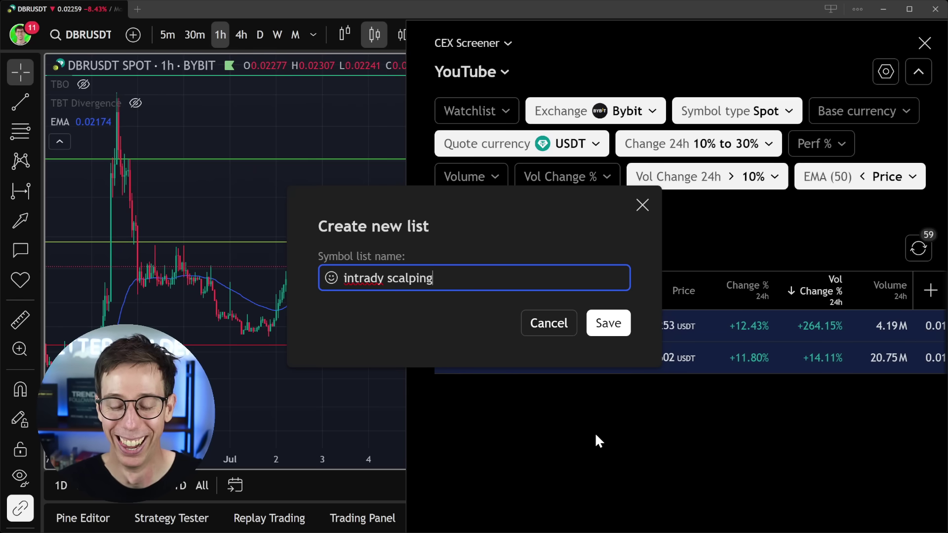
pyautogui.click(613, 326)
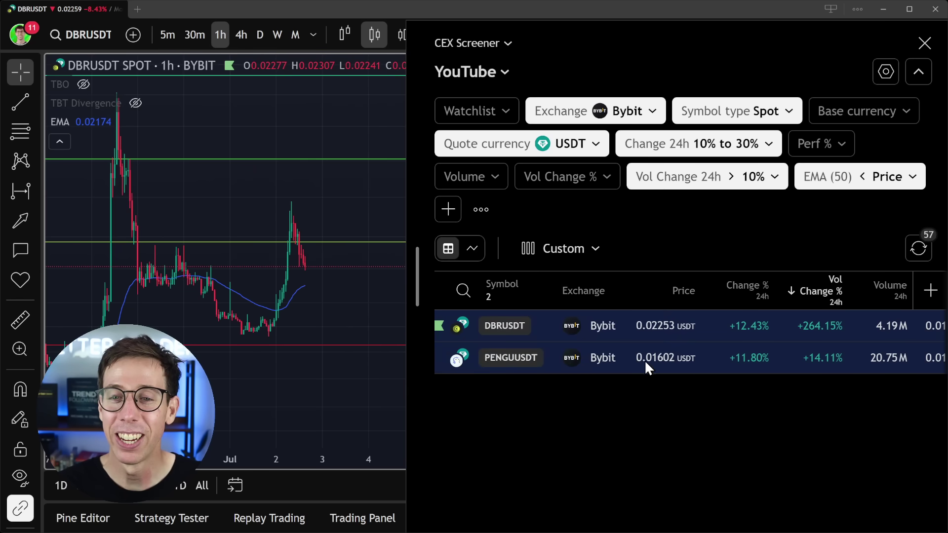
pyautogui.click(925, 42)
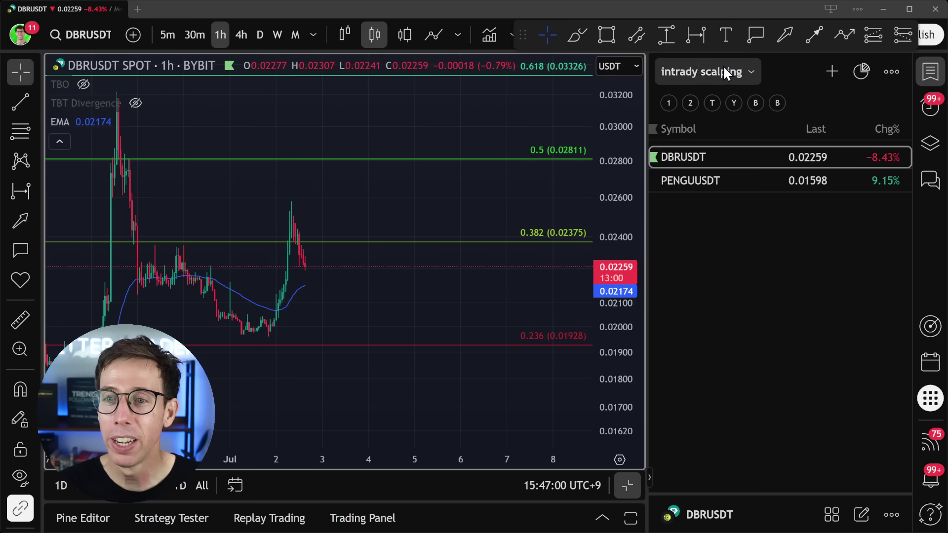
# Step: Narrow the watchlist panel beside the chart and move the floating drawing toolbar off the chart's main controls
pyautogui.moveTo(650, 256); pyautogui.dragTo(755, 269)
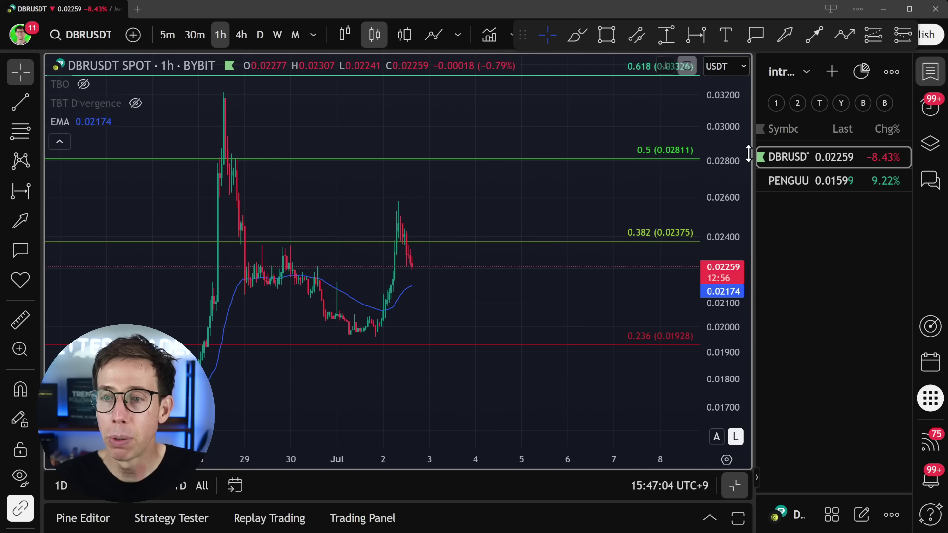
pyautogui.moveTo(60, 126)
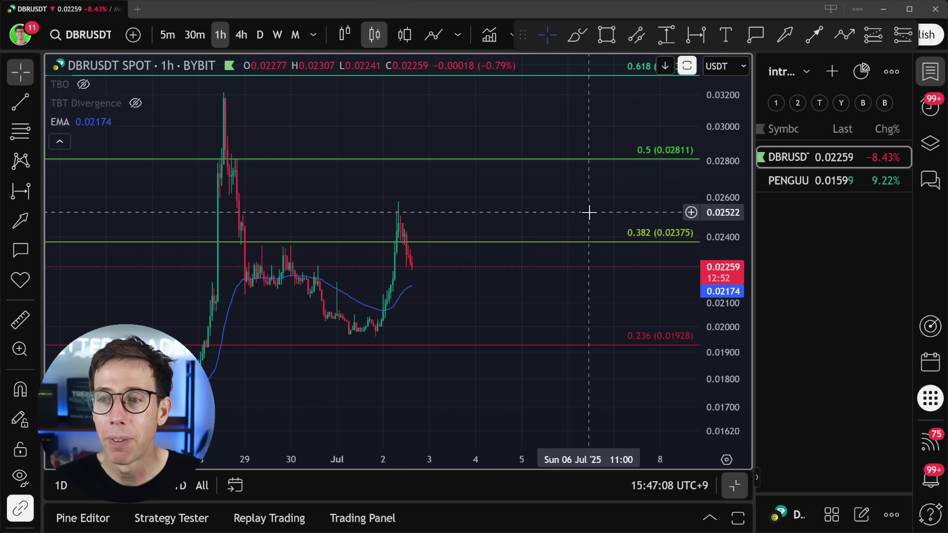
pyautogui.moveTo(748, 236); pyautogui.dragTo(724, 242)
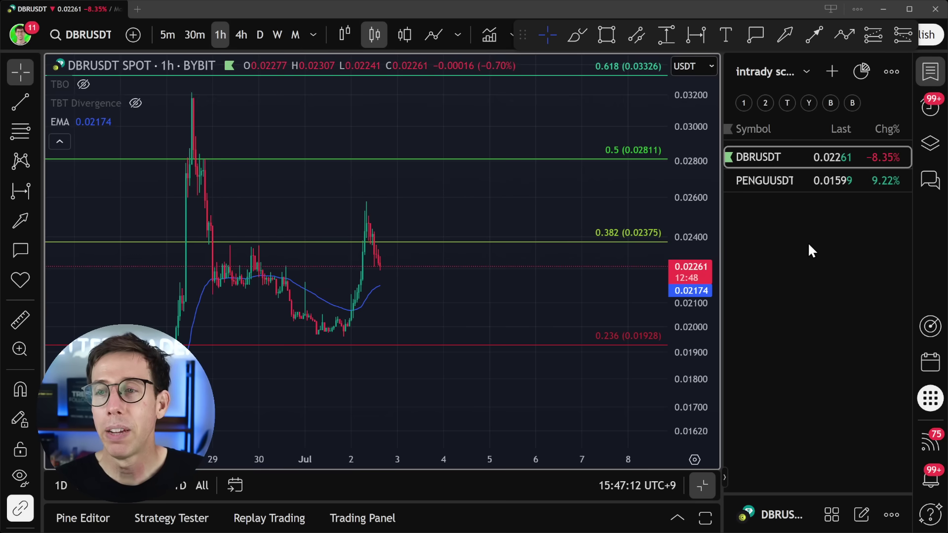
pyautogui.click(893, 73)
pyautogui.click(893, 71)
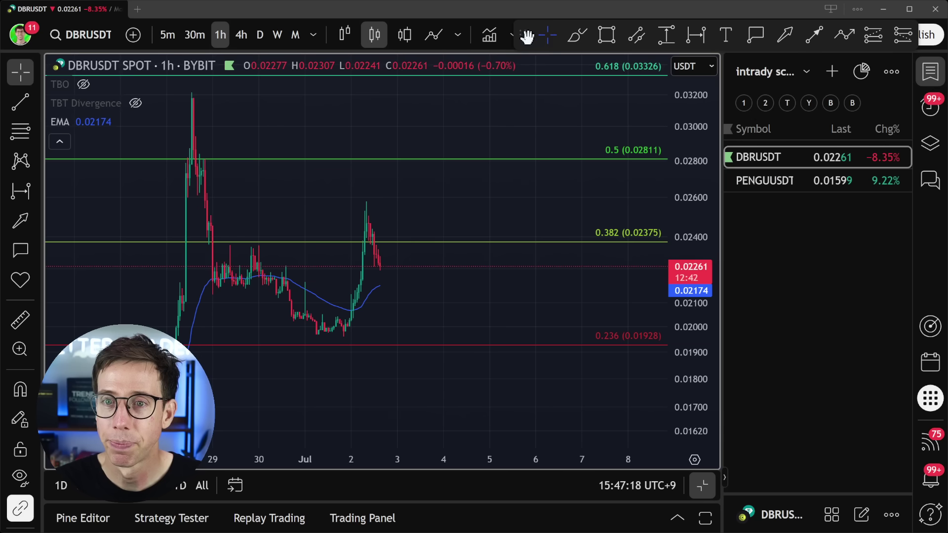
pyautogui.moveTo(525, 35); pyautogui.dragTo(518, 99)
# Step: Start a new alert that applies to the whole intrady scalping watchlist
pyautogui.click(579, 36)
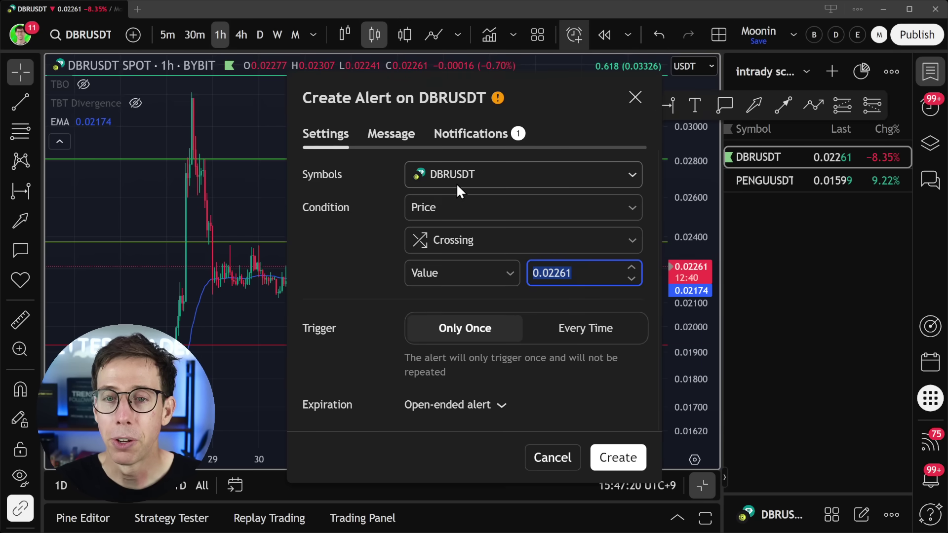
pyautogui.click(514, 182)
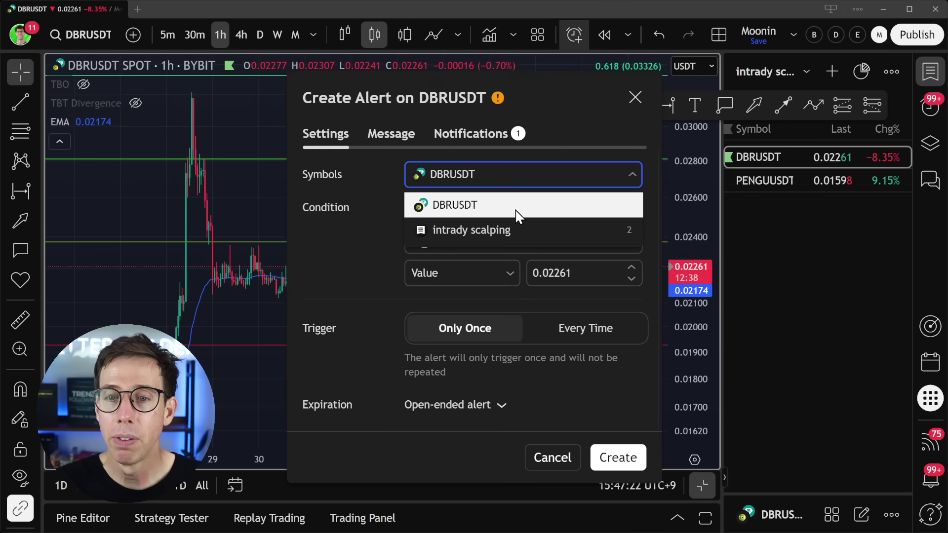
pyautogui.click(509, 231)
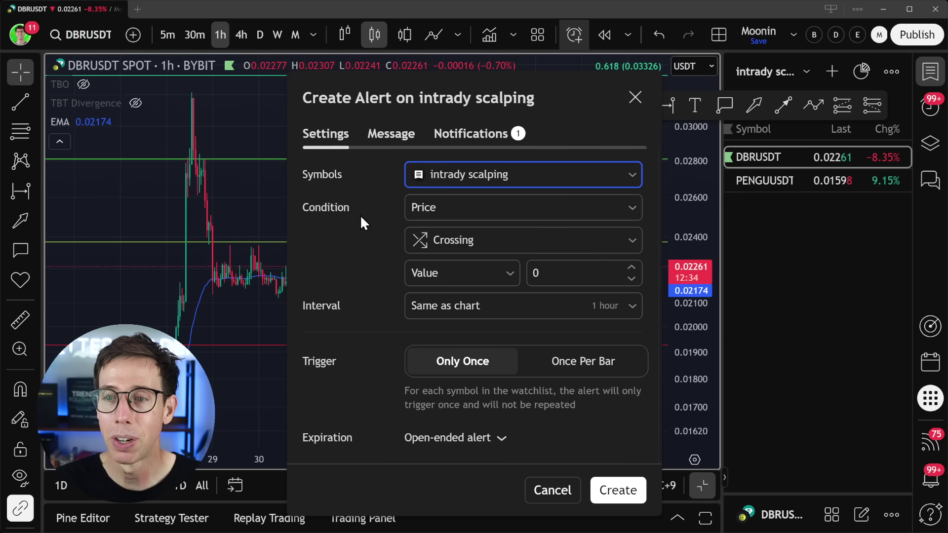
# Step: Set the alert condition to TBO (Standard) Close Short with the trigger Once Per Bar Close
pyautogui.click(497, 205)
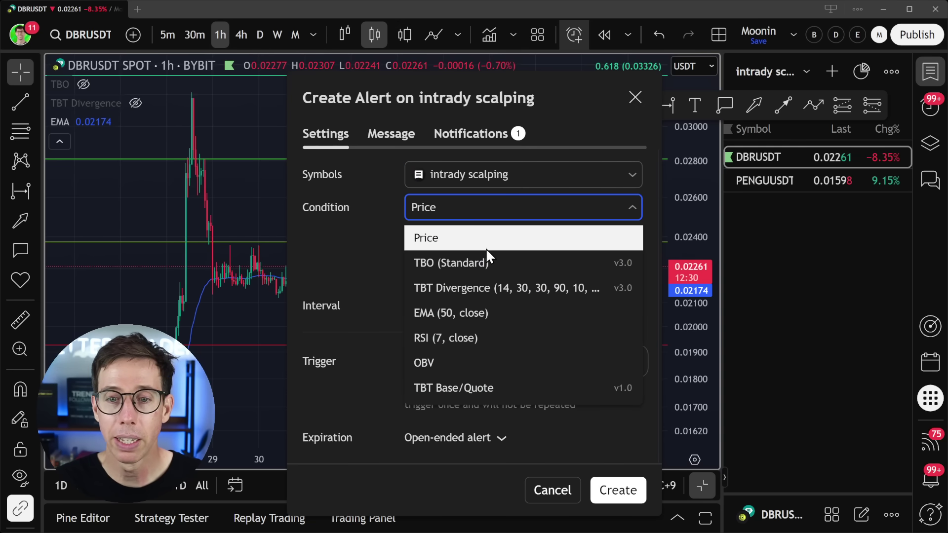
pyautogui.click(484, 265)
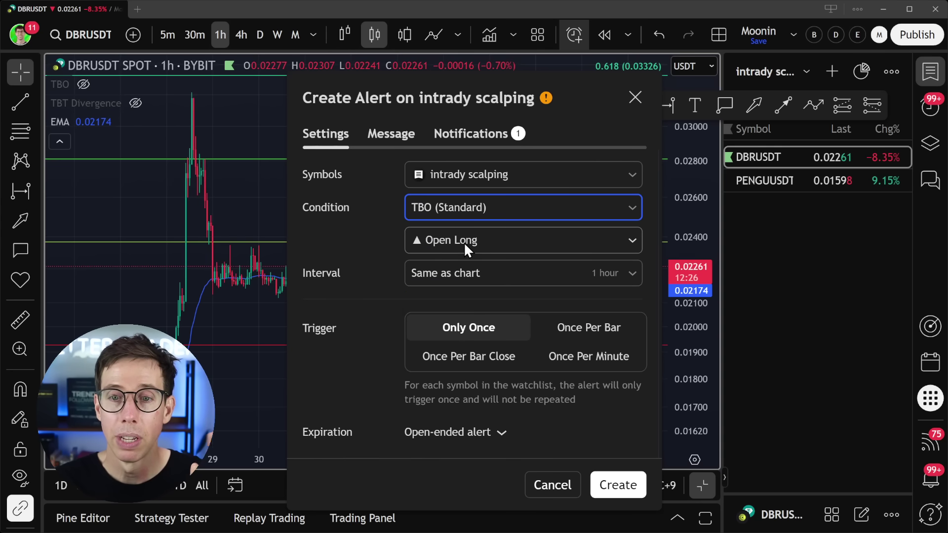
pyautogui.click(505, 242)
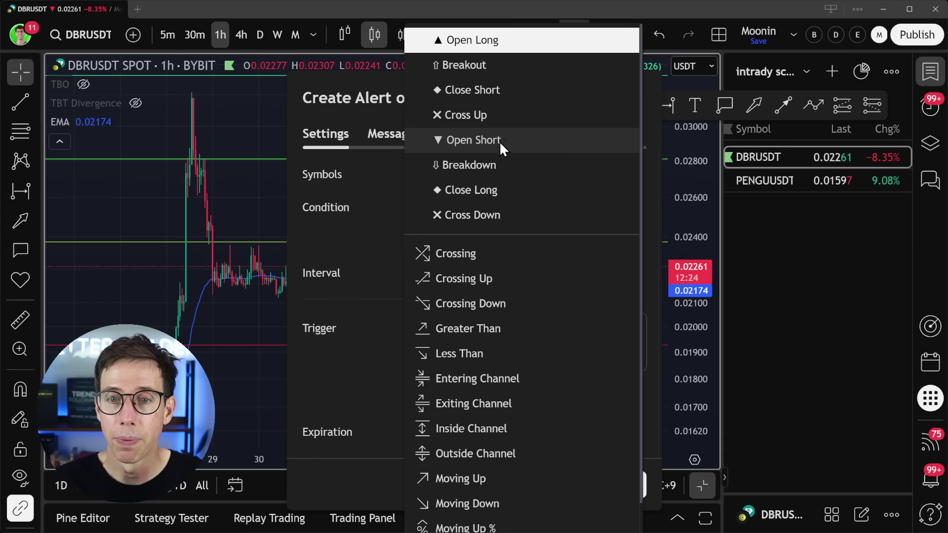
pyautogui.click(500, 90)
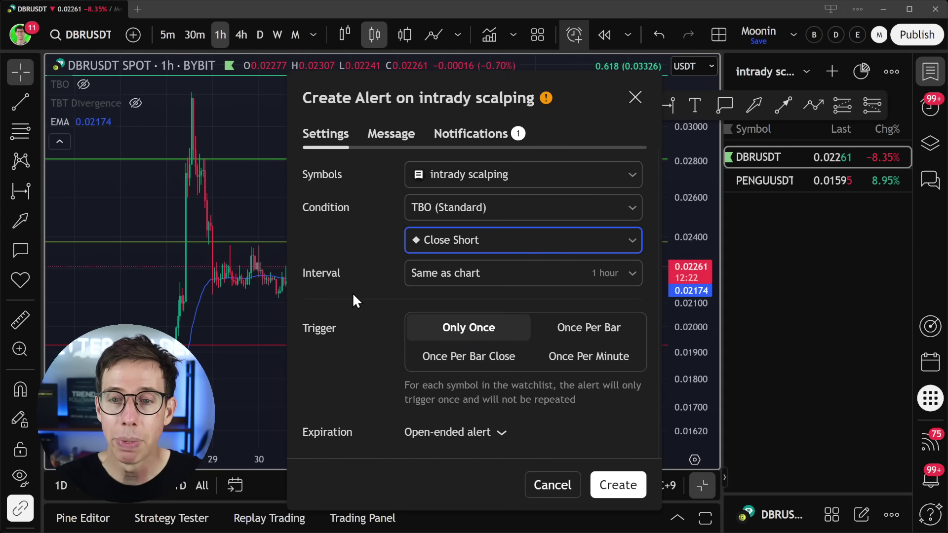
pyautogui.click(472, 356)
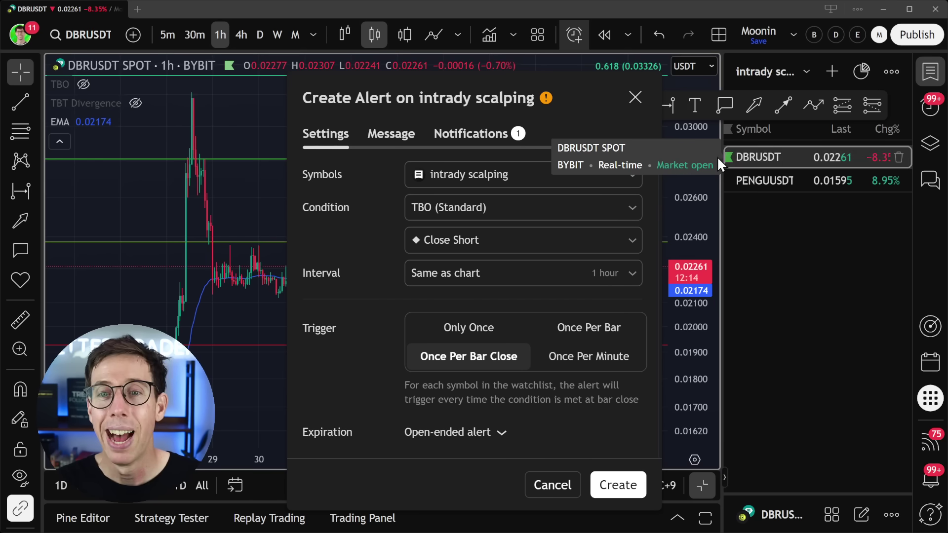
# Step: Select the alert's Close Short message text for editing, but discard the alert without creating it
pyautogui.click(392, 133)
pyautogui.click(409, 265)
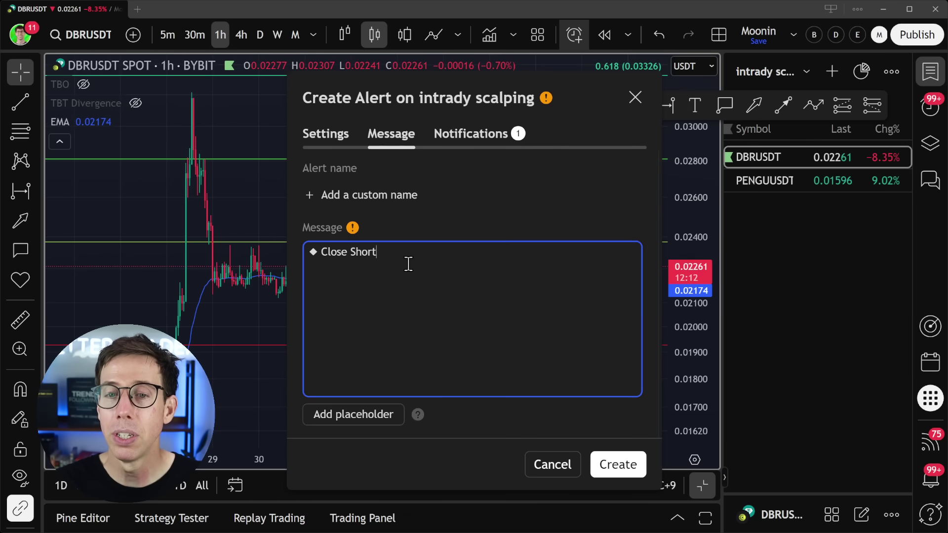
pyautogui.hotkey('ctrl', 'a')
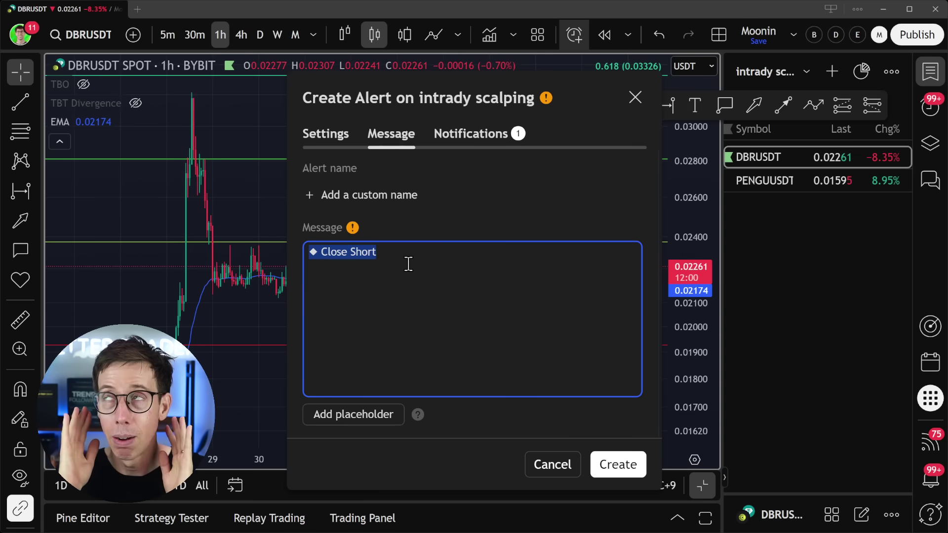
pyautogui.click(557, 465)
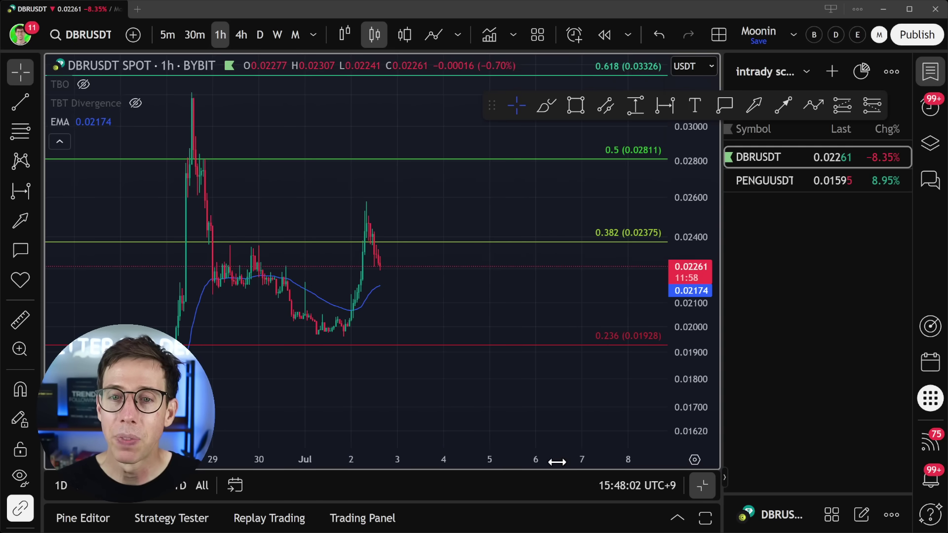
# Step: Reopen the CEX Screener with the saved YouTube screen
pyautogui.click(935, 329)
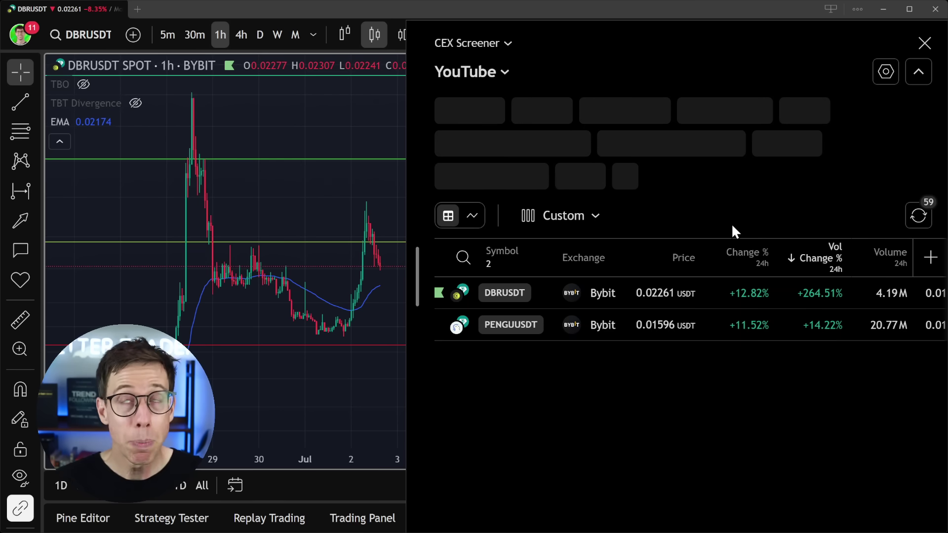